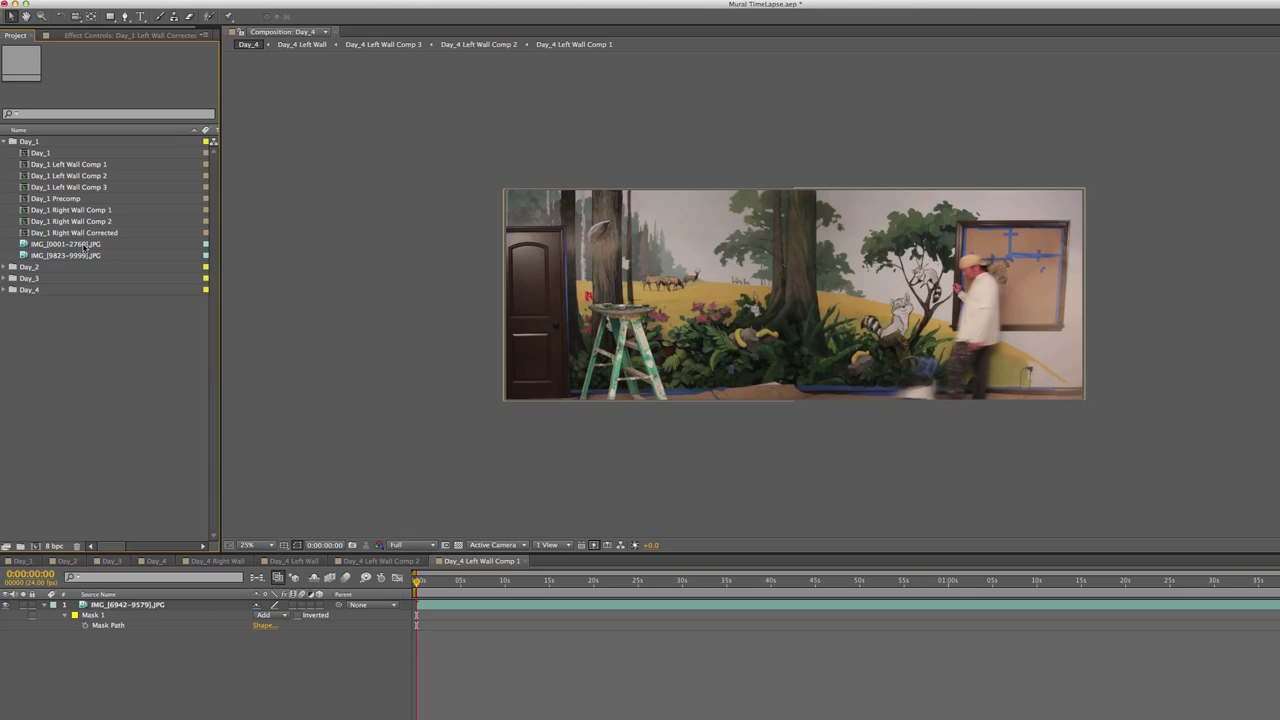
Select the IMG_[9823-9999].JPG and IMG_[0001-2760].JPG sequences together in the Project panel.
left_click(175, 295)
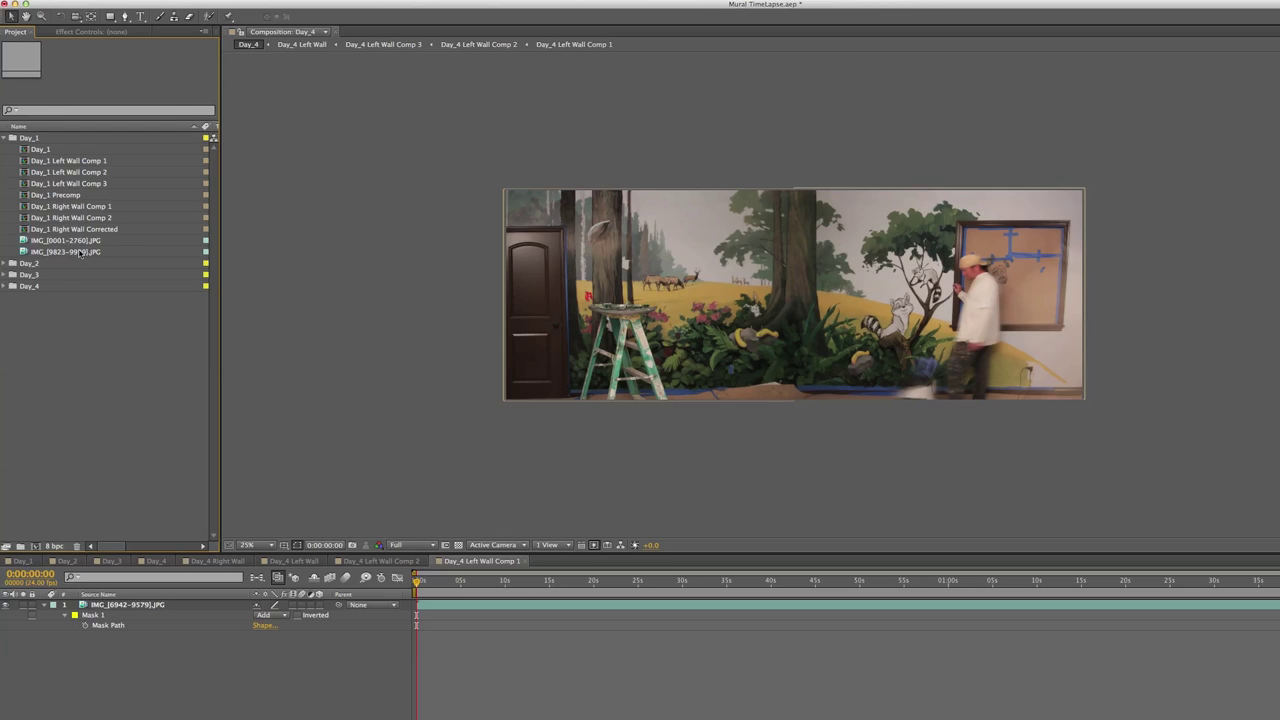
left_click(75, 252)
left_click(81, 241, "shift")
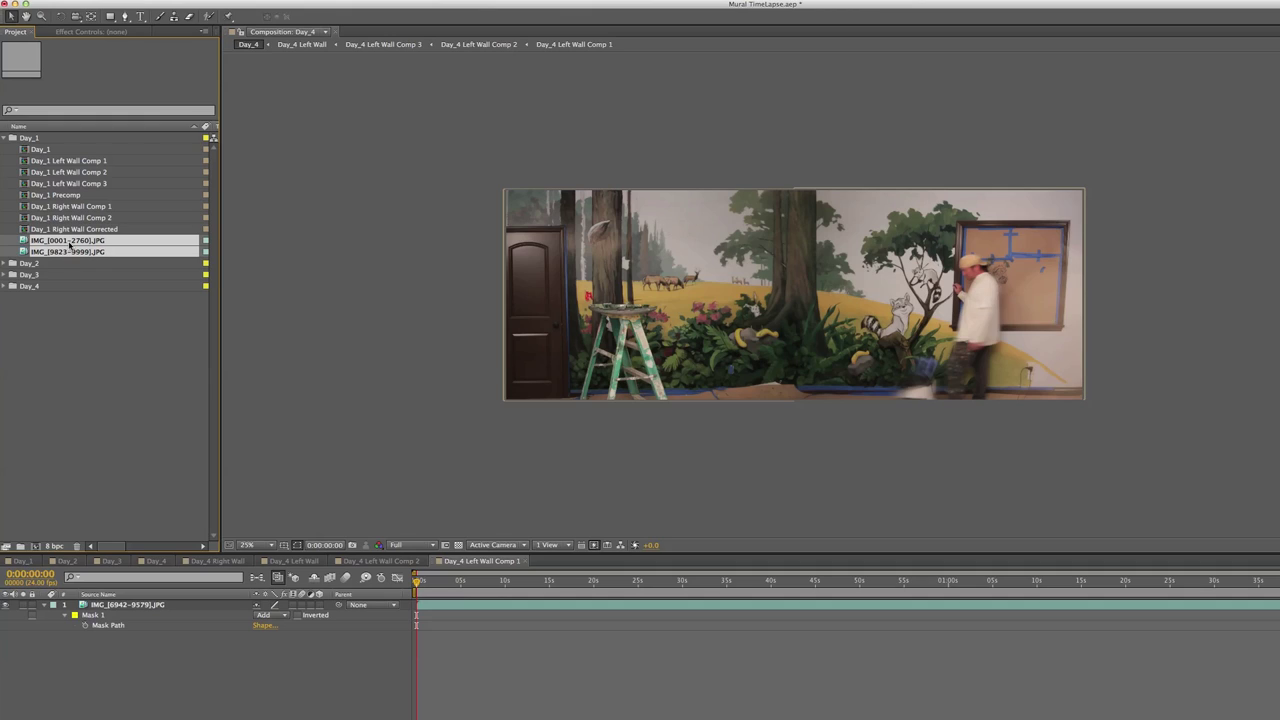
Make the IMG comp with both sequences as sequenced layers, then pre-compose them as 'Day 1'.
left_click_drag(70, 244, 31, 551)
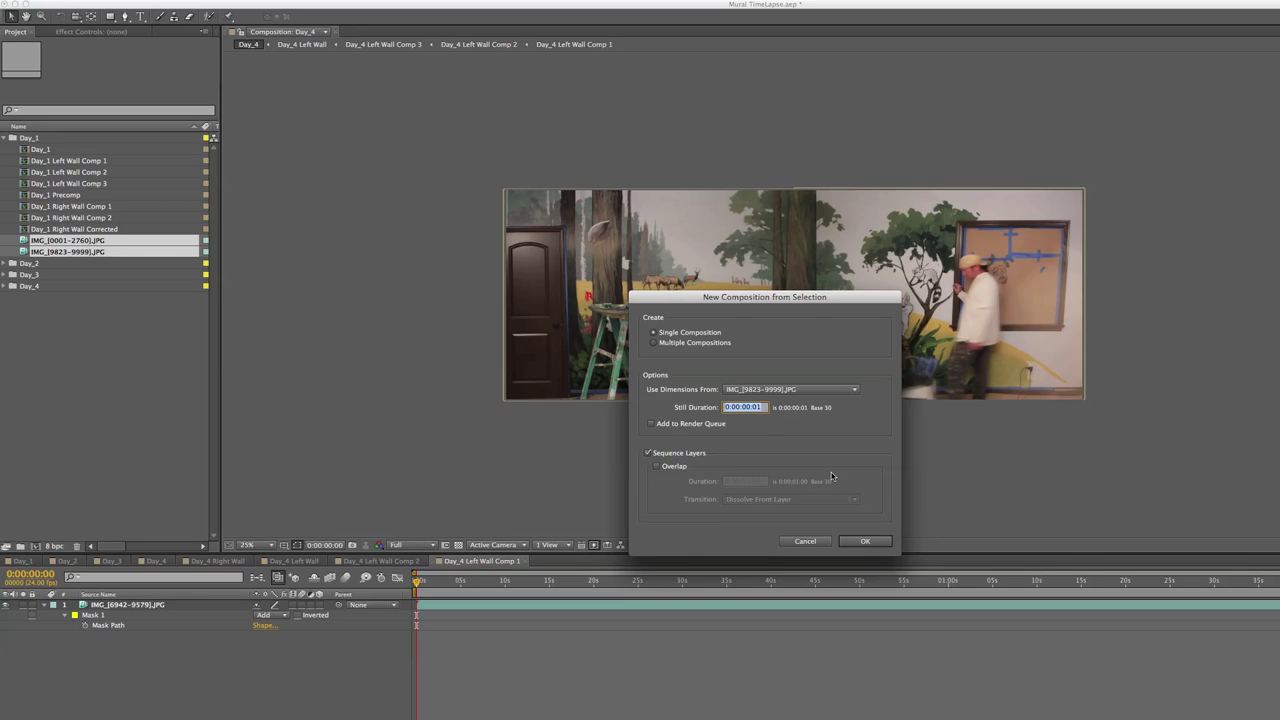
left_click(867, 545)
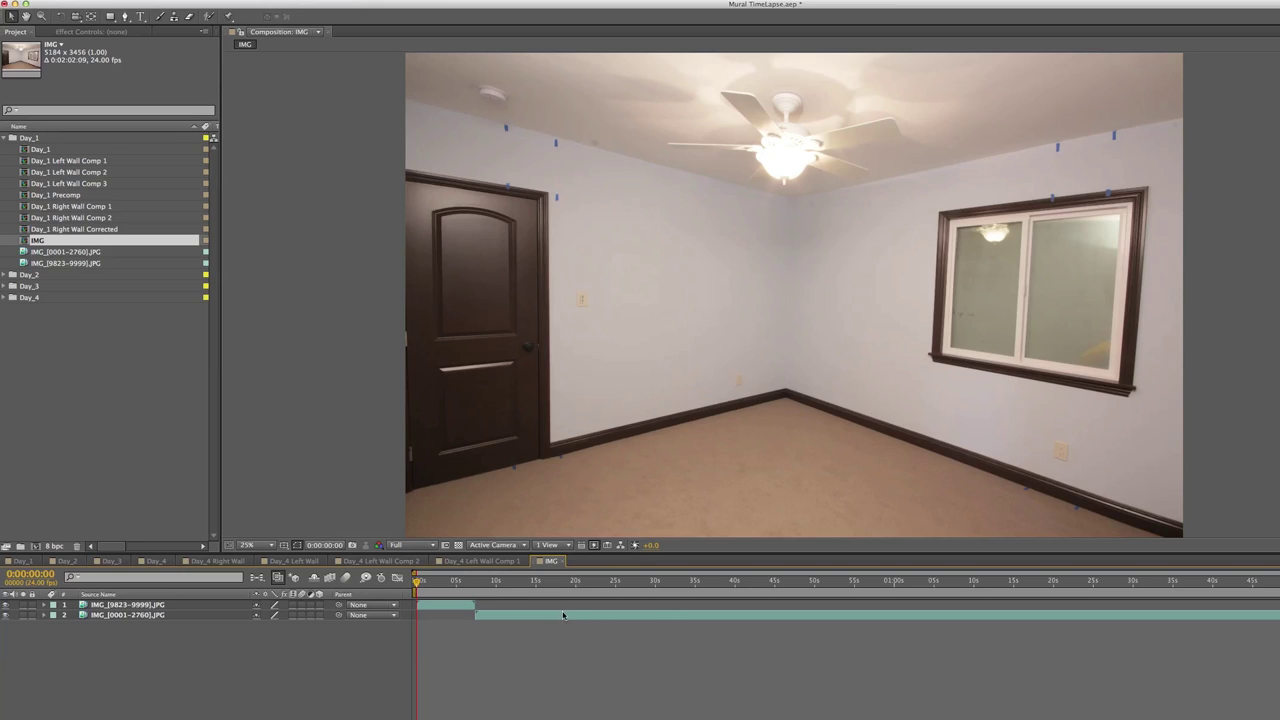
left_click(162, 605)
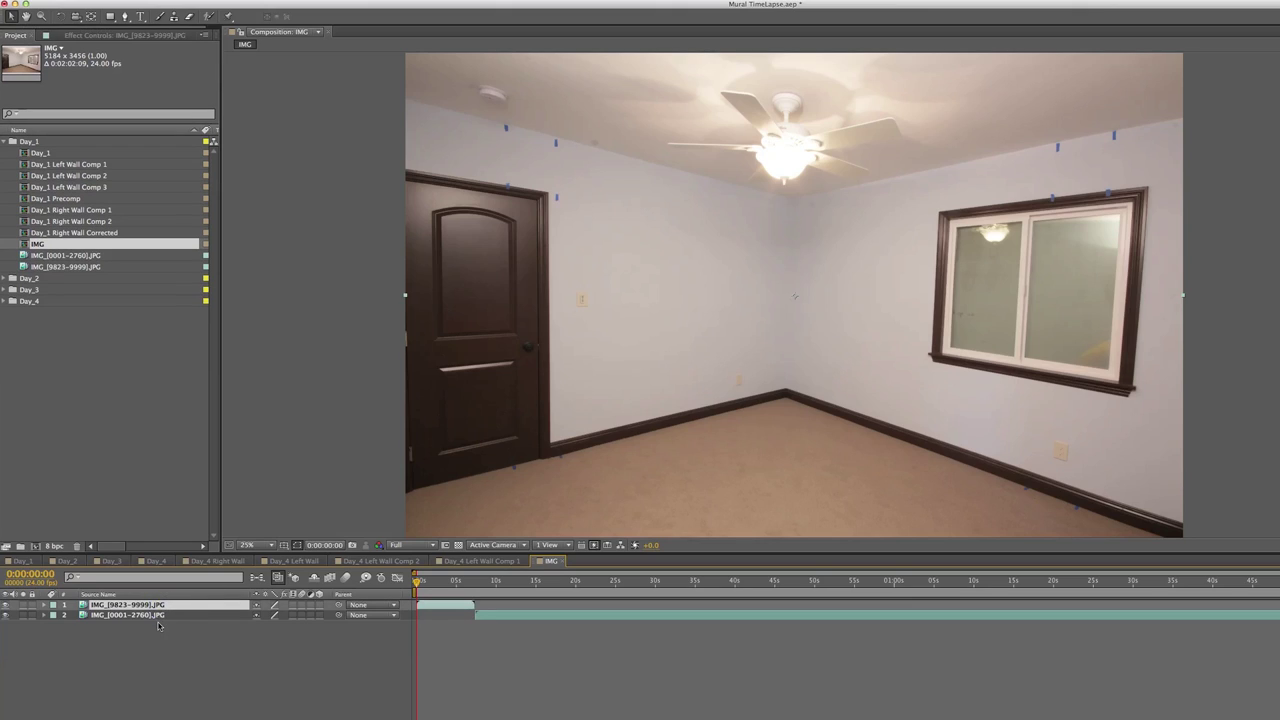
left_click(157, 615, "shift")
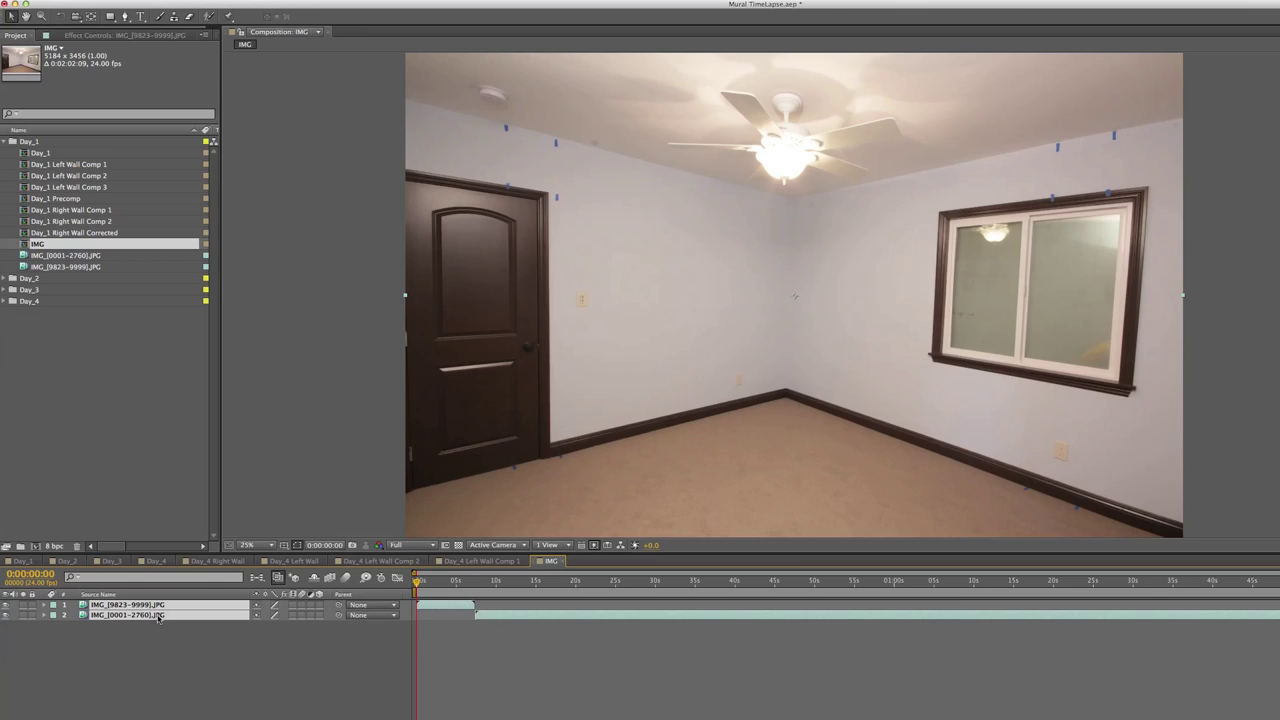
key("super+shift+c")
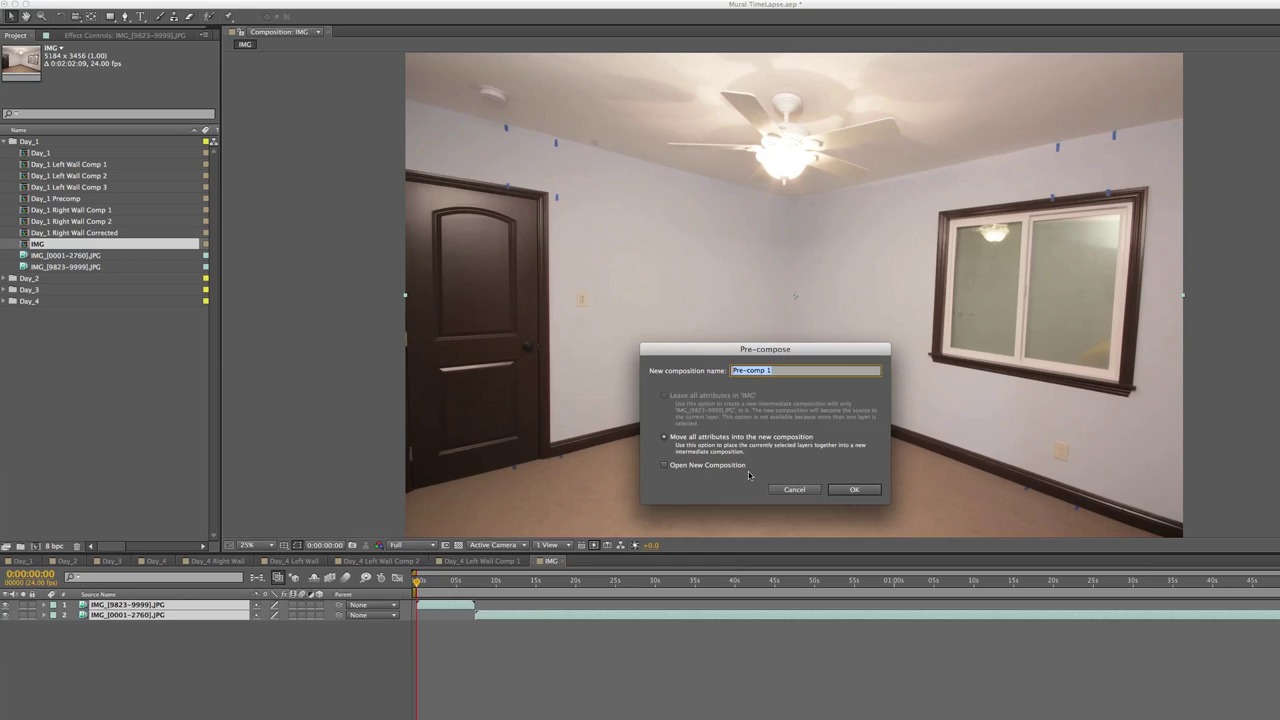
type("Day 1")
Confirm the Day 1 precomp, duplicate it, and rename the copies Left and Right.
key("Return")
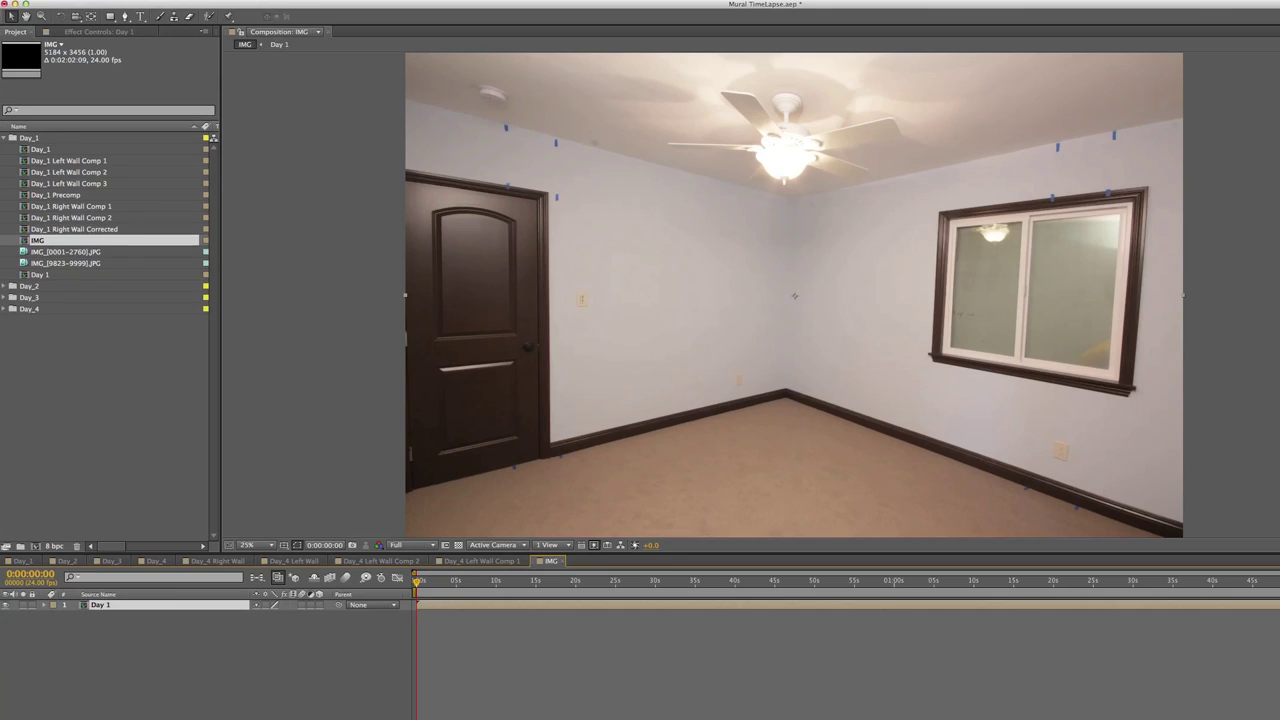
key("comma")
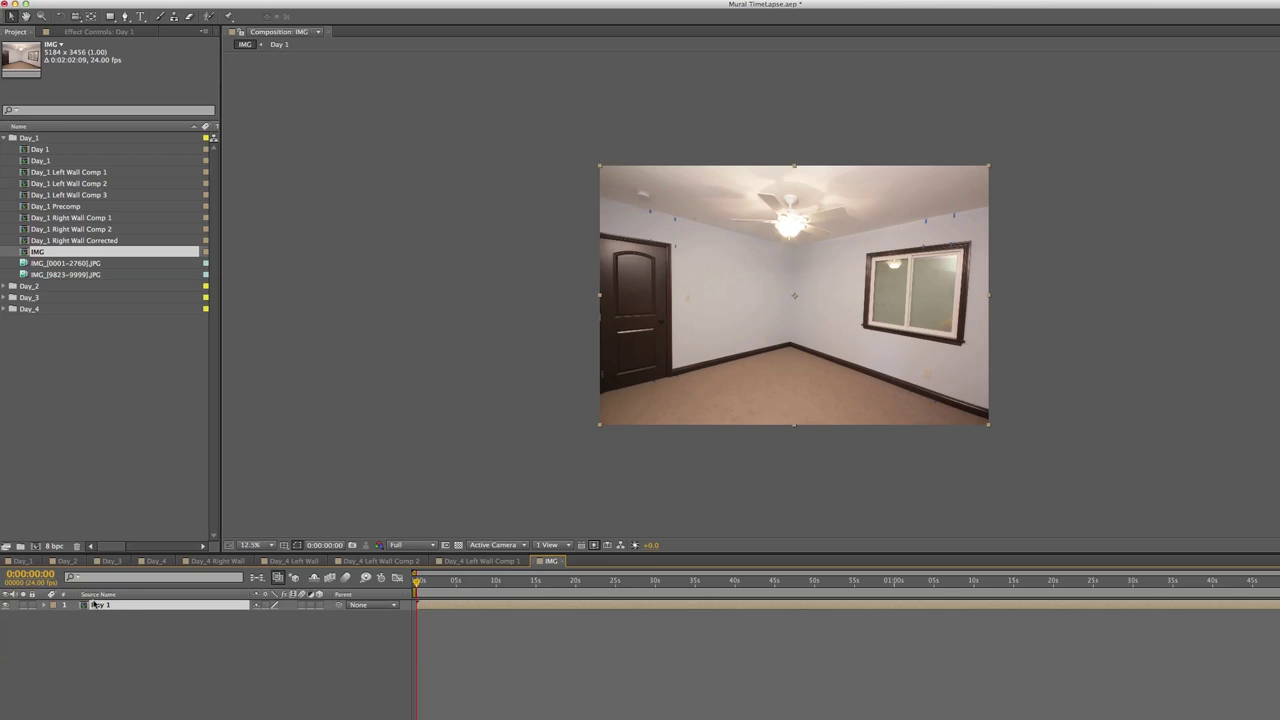
key("super+d")
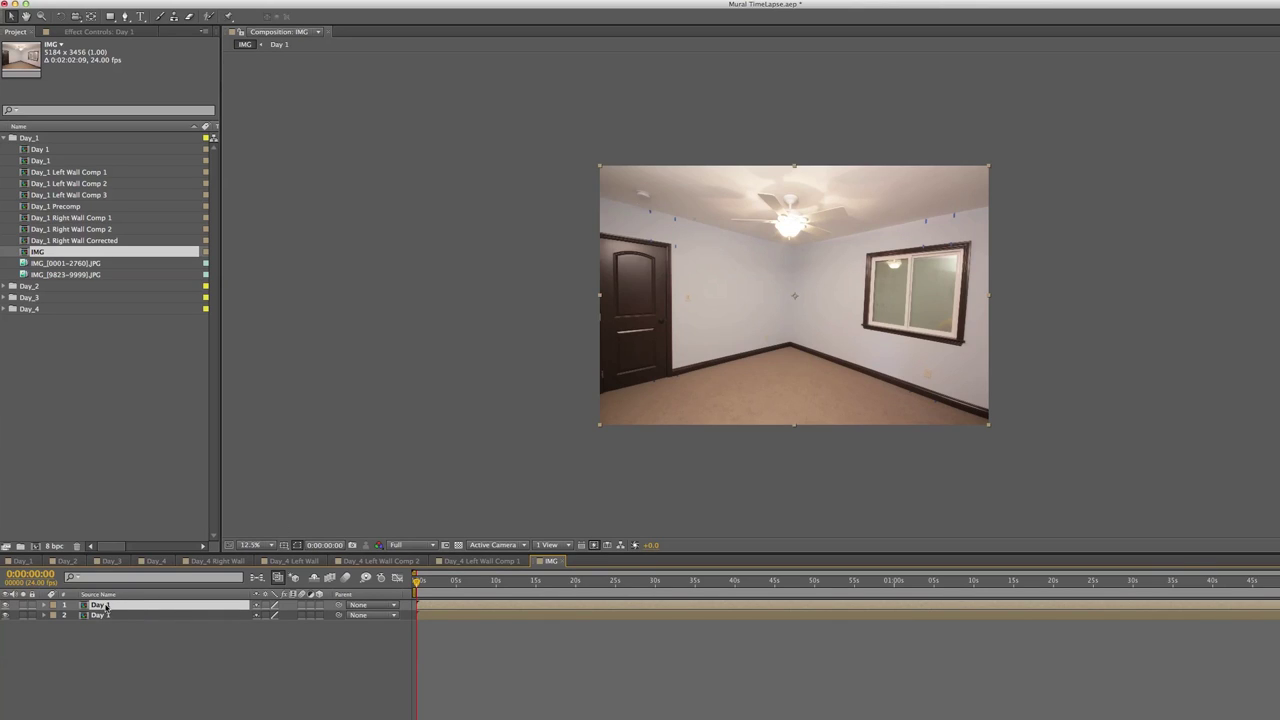
key("Return")
type("Left")
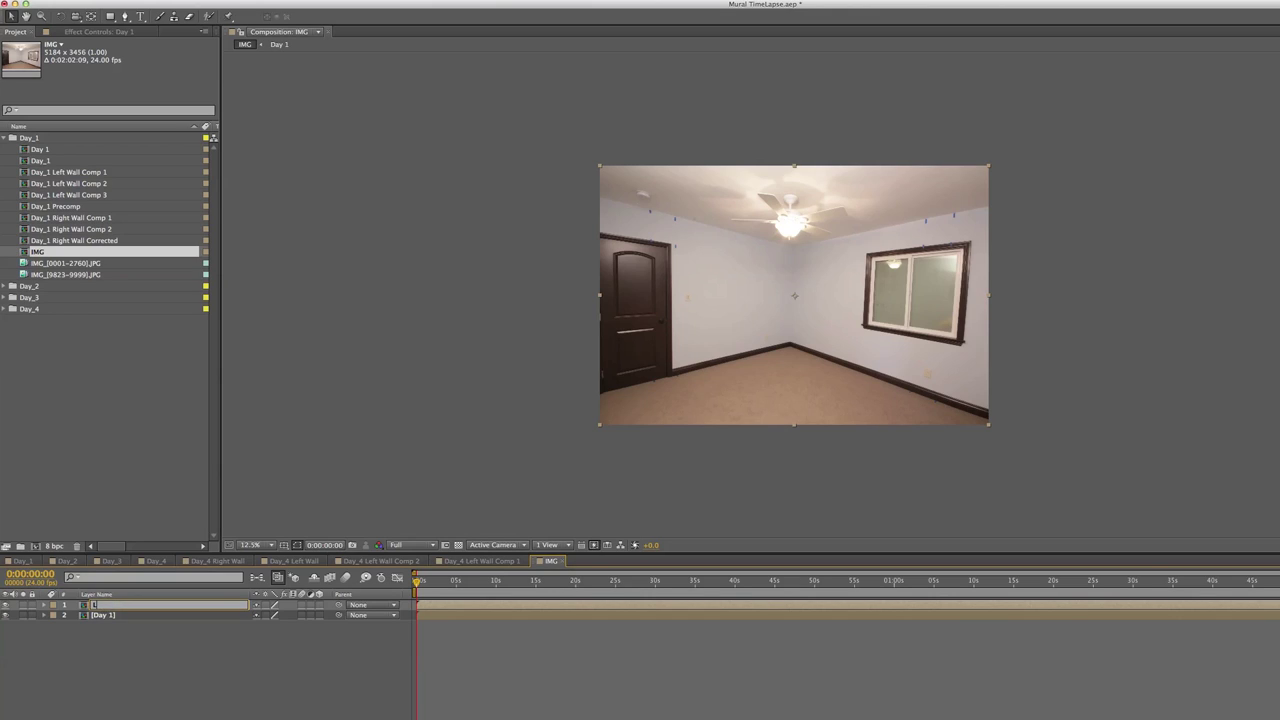
left_click(106, 616)
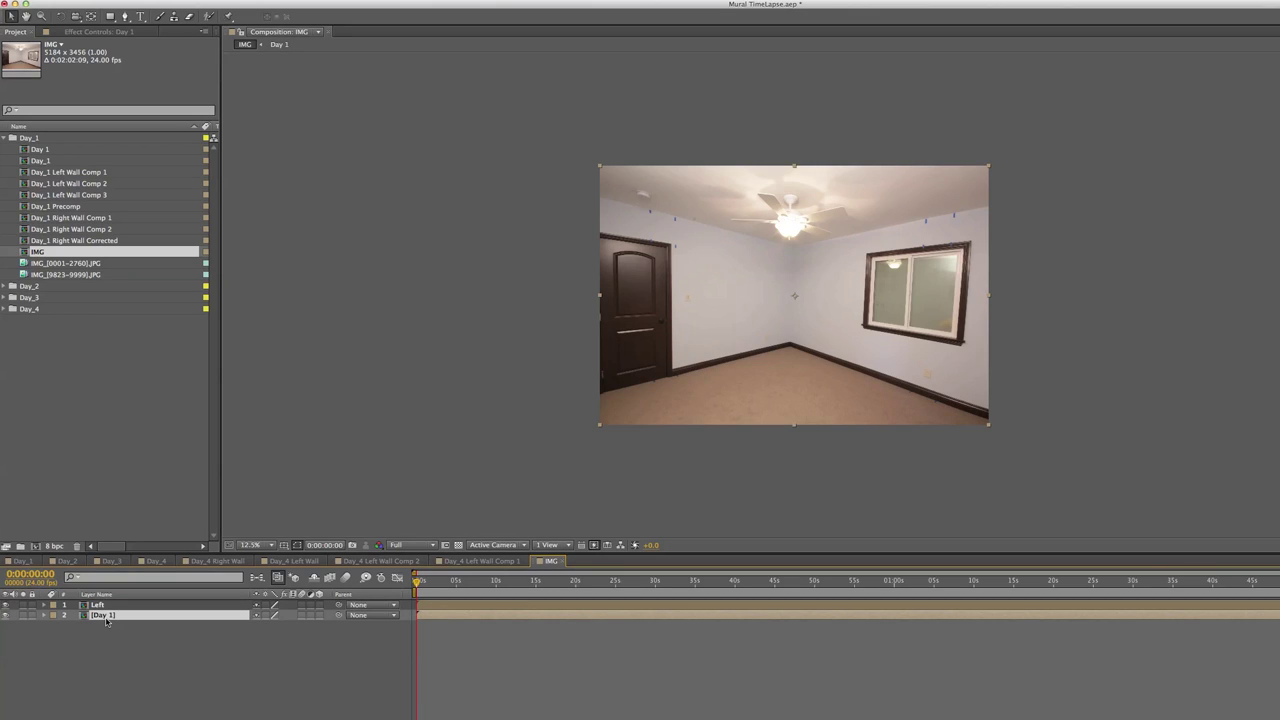
key("Return")
type("Right")
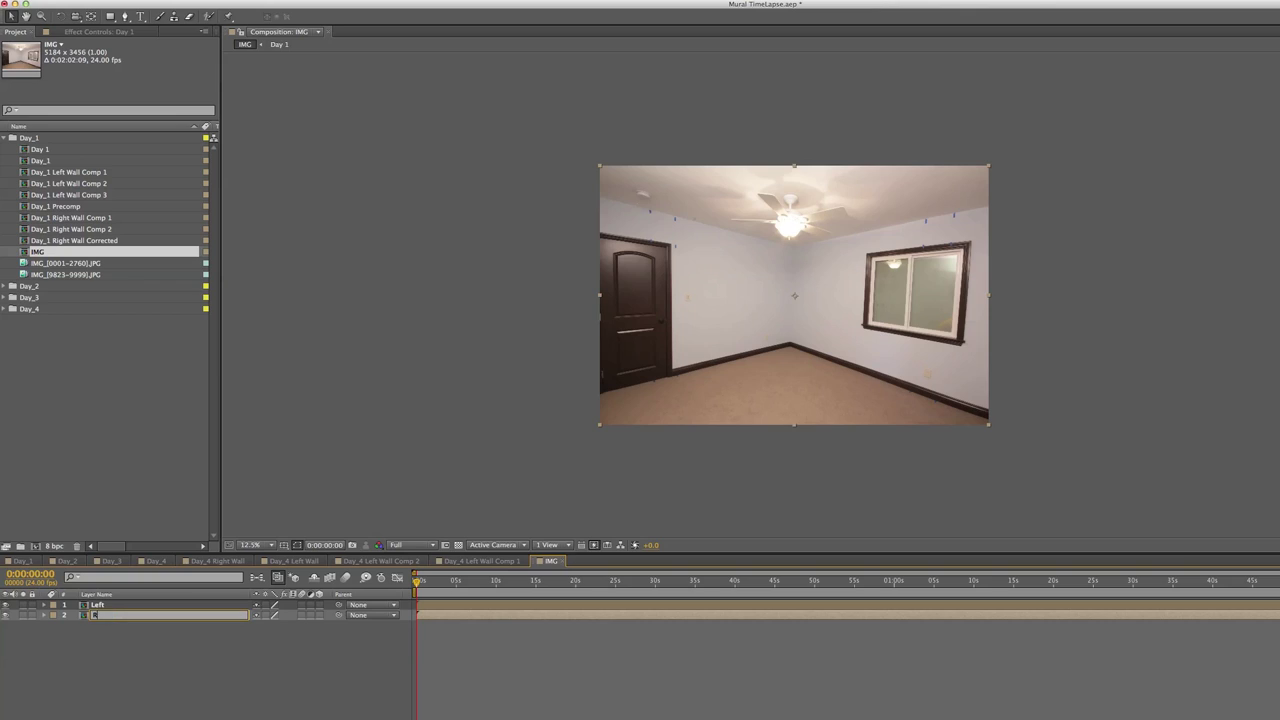
key("Return")
Select the Left layer and set the viewer zoom to 25%.
left_click(111, 646)
left_click(97, 605)
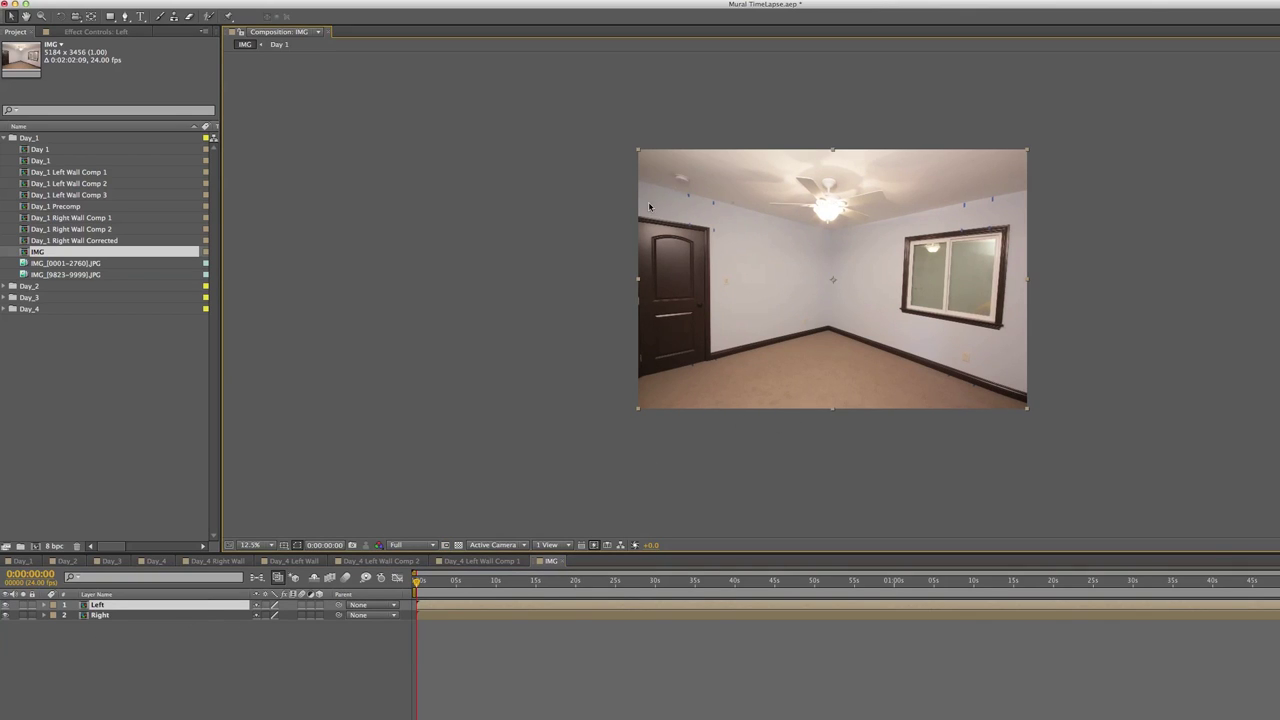
key("period")
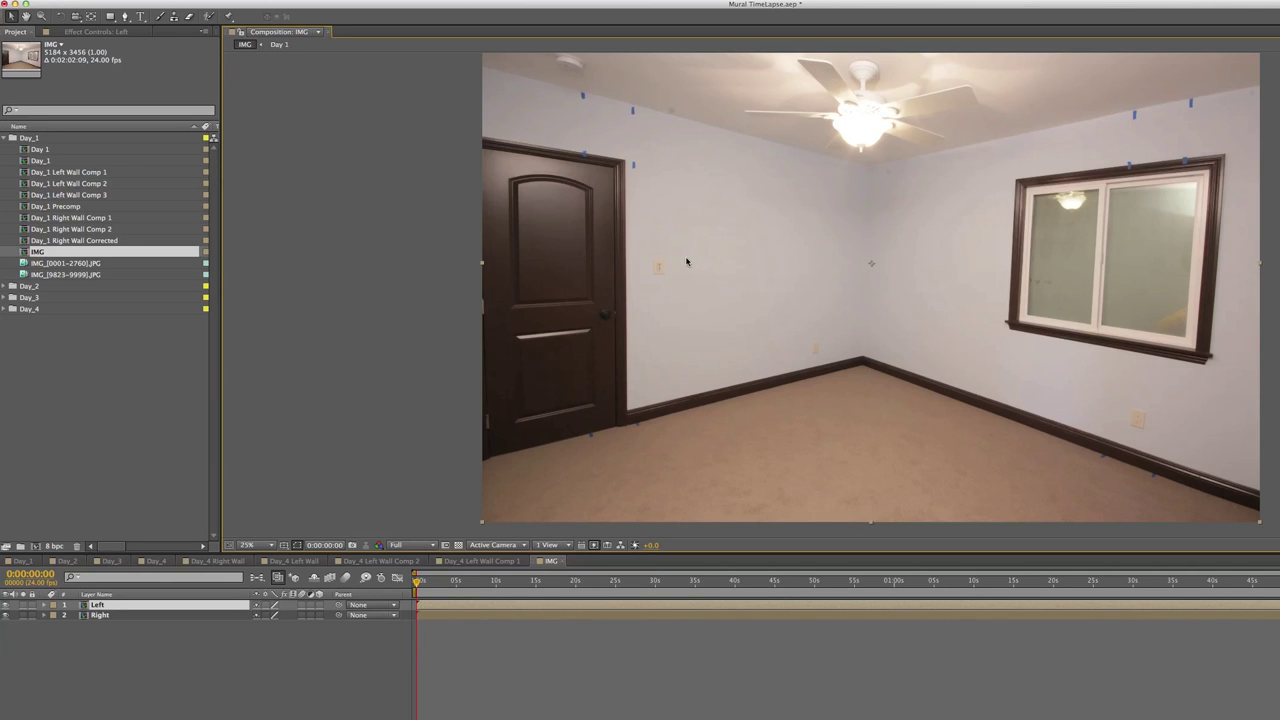
Maximize the Composition panel, zoom in and play the footage to inspect the room.
key("grave")
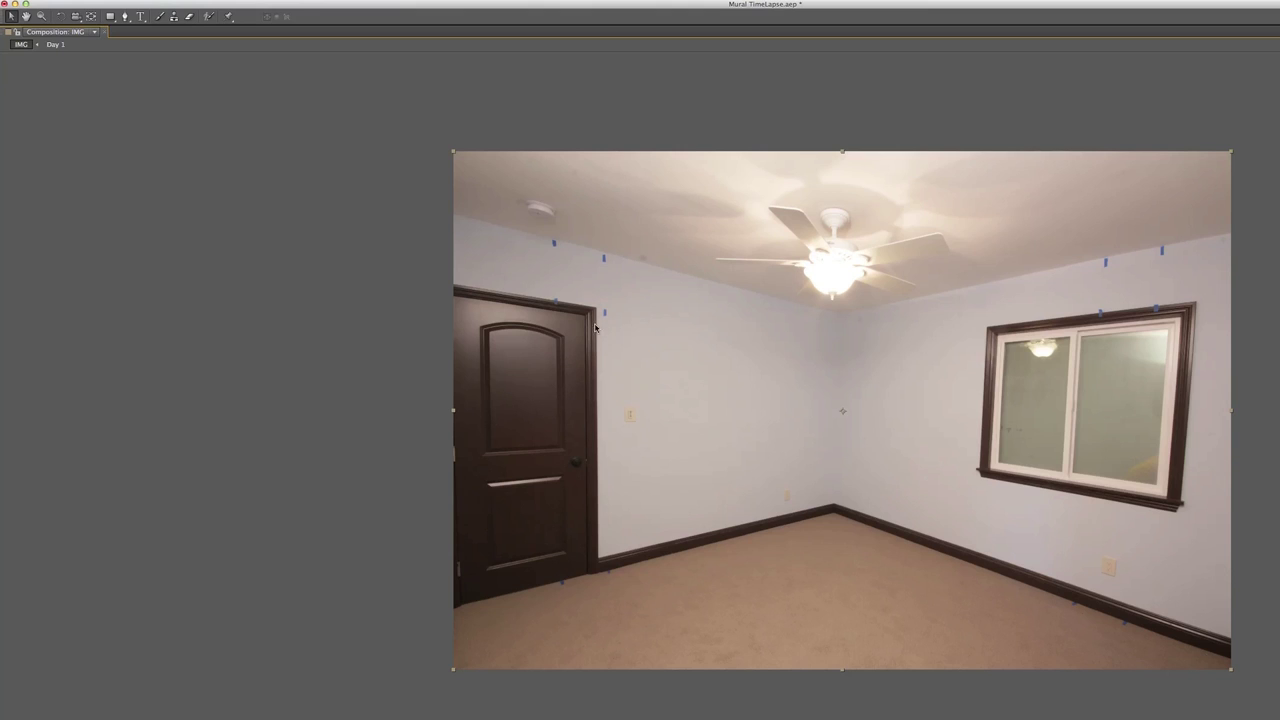
key("period")
key("space")
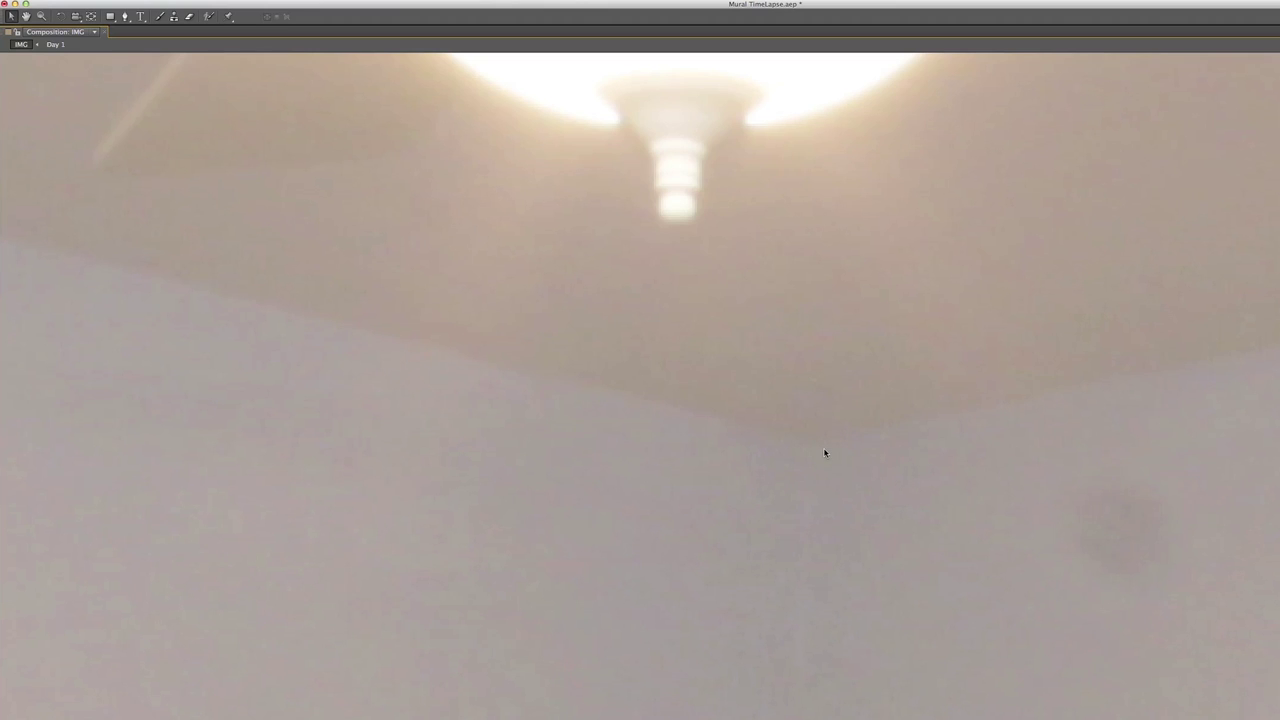
Draw a four-corner Pen mask around the left wall with the door on the Left layer.
key("g")
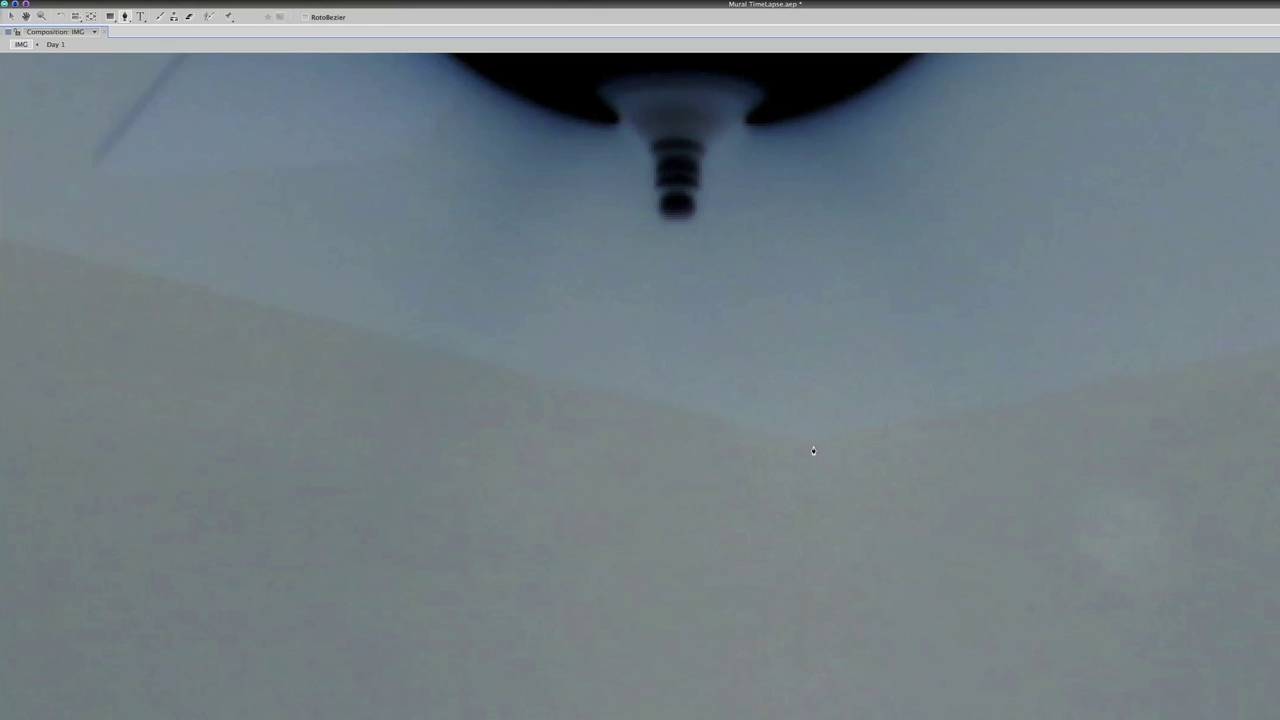
left_click(811, 446)
left_click_drag(831, 529, 871, 280)
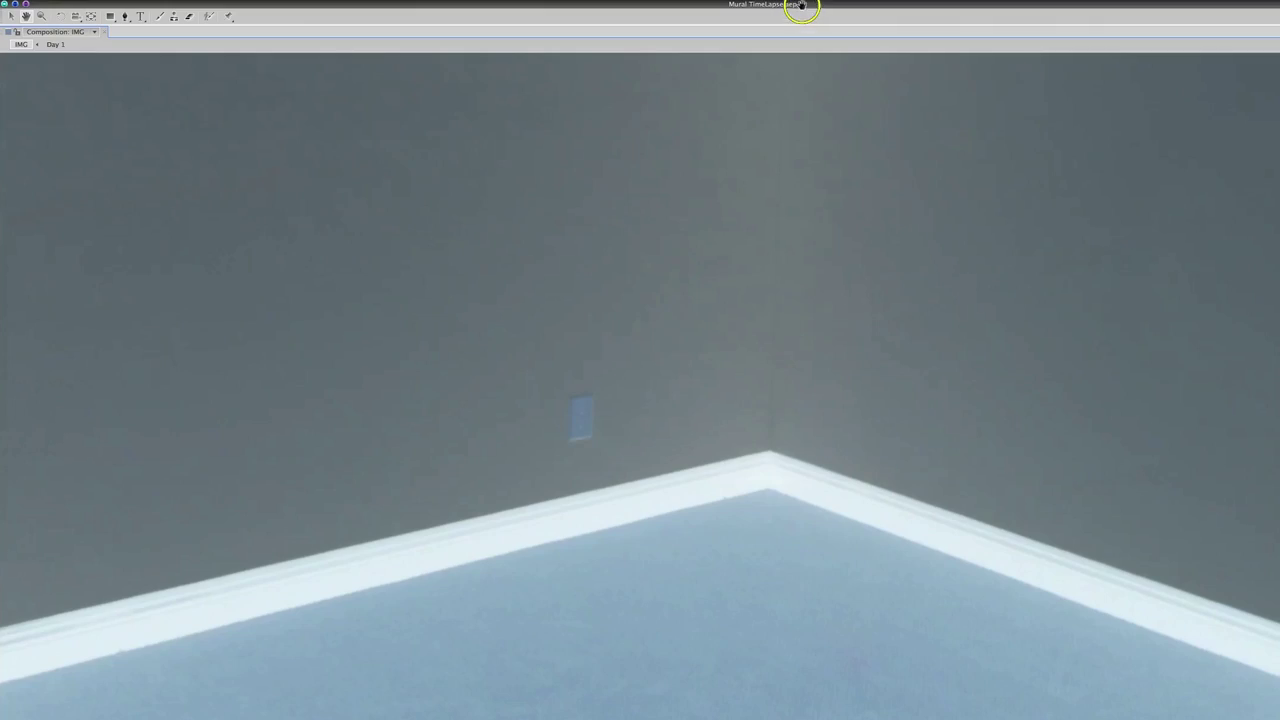
scroll(757, 514, "up", 3)
left_click_drag(839, 315, 819, 386)
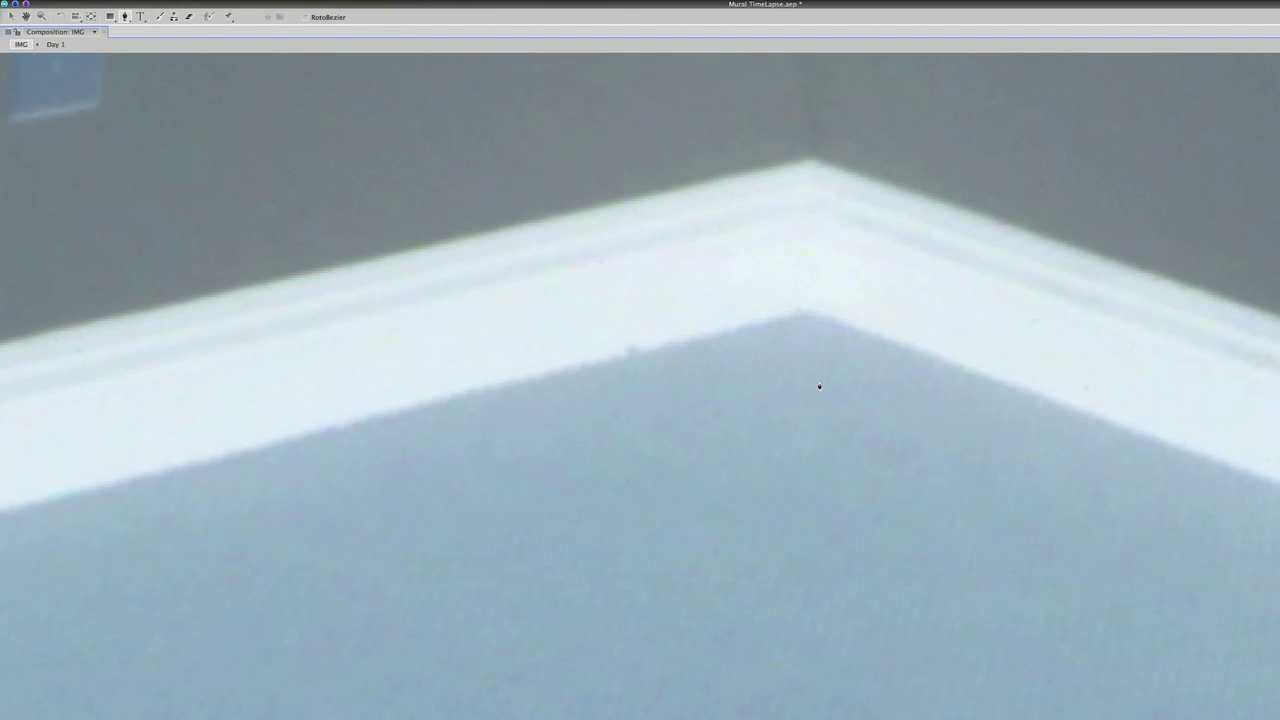
left_click(806, 312)
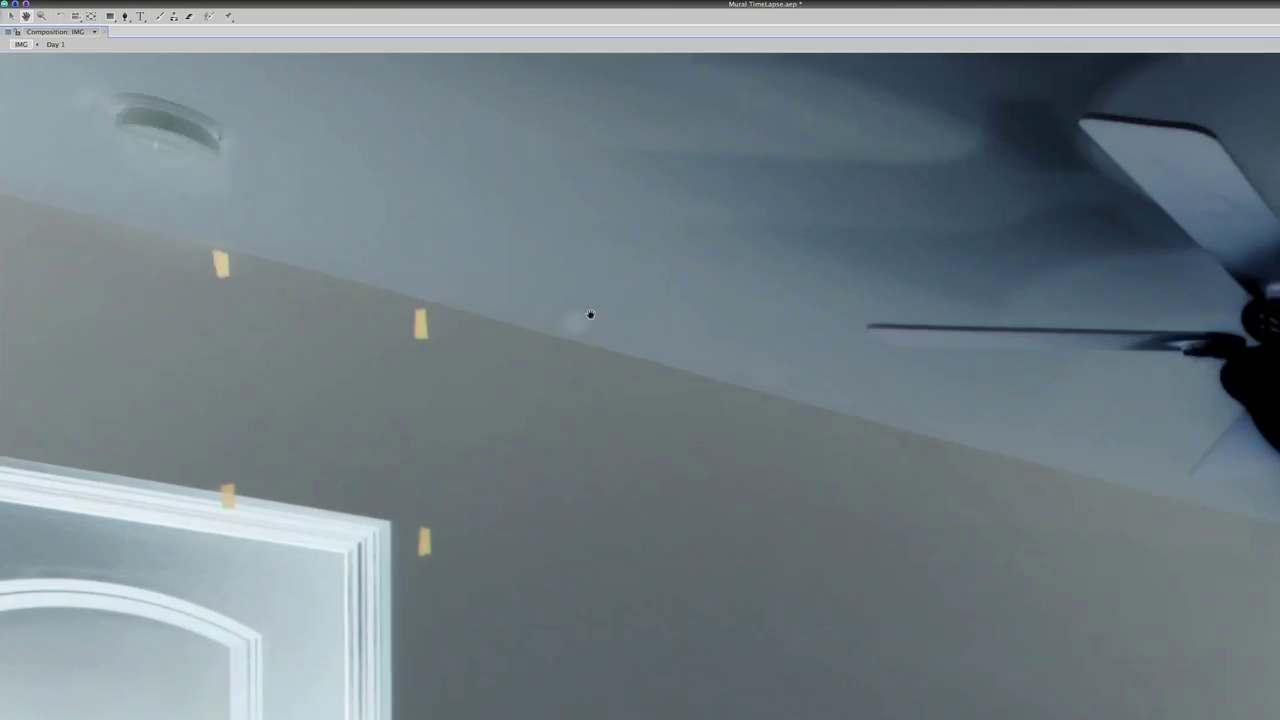
left_click(951, 414)
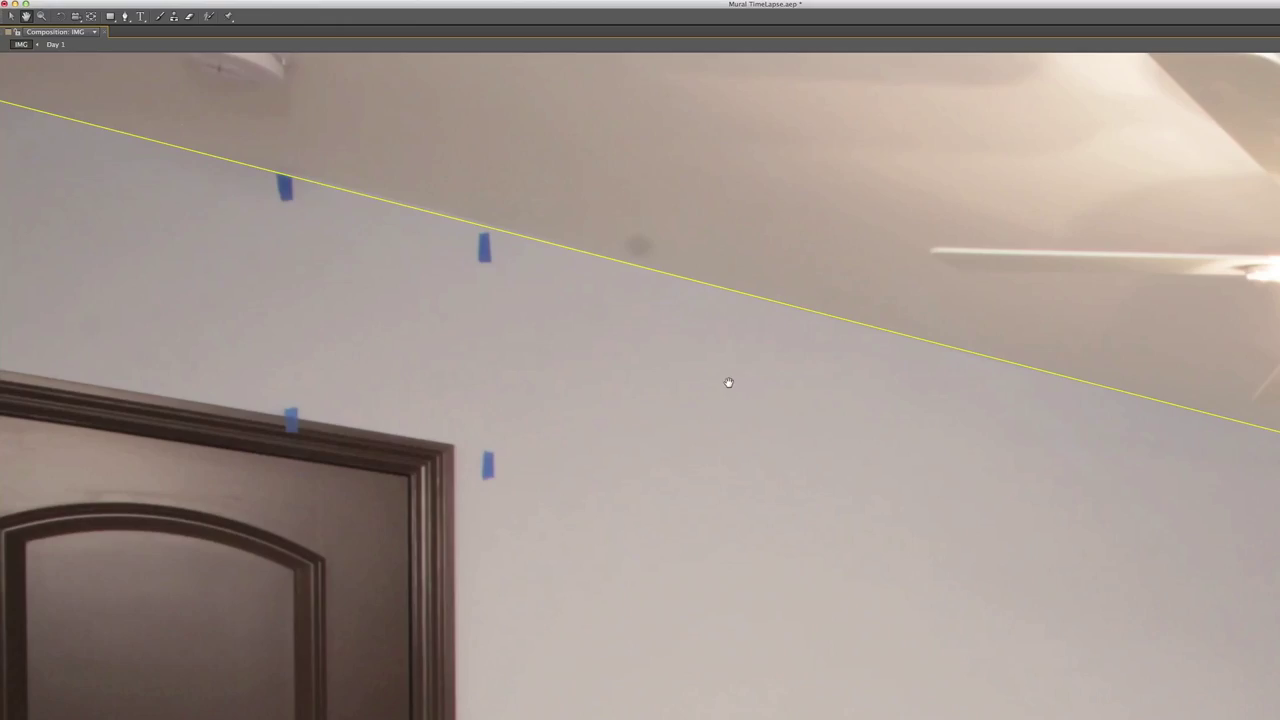
scroll(729, 380, "down", 2)
scroll(729, 388, "down", 2)
left_click_drag(624, 618, 667, 418)
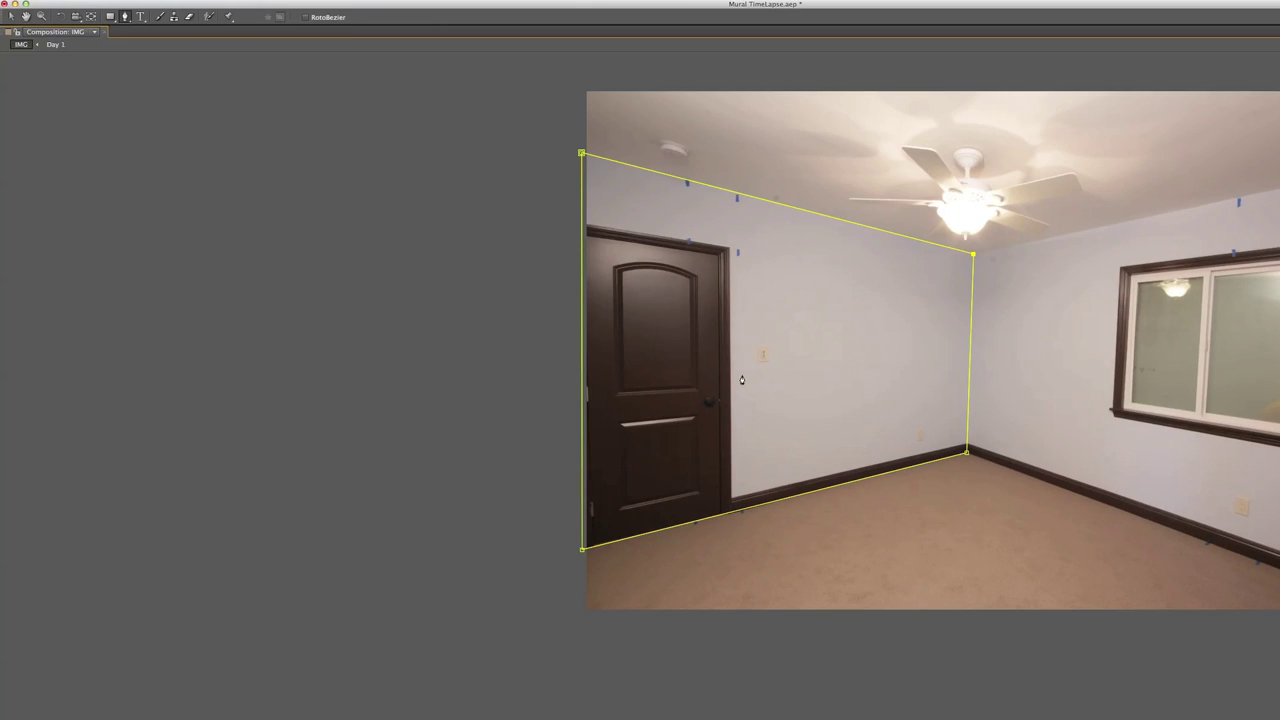
Restore the workspace, reveal the Left layer's Mask 1 and set its mode to None.
key("grave")
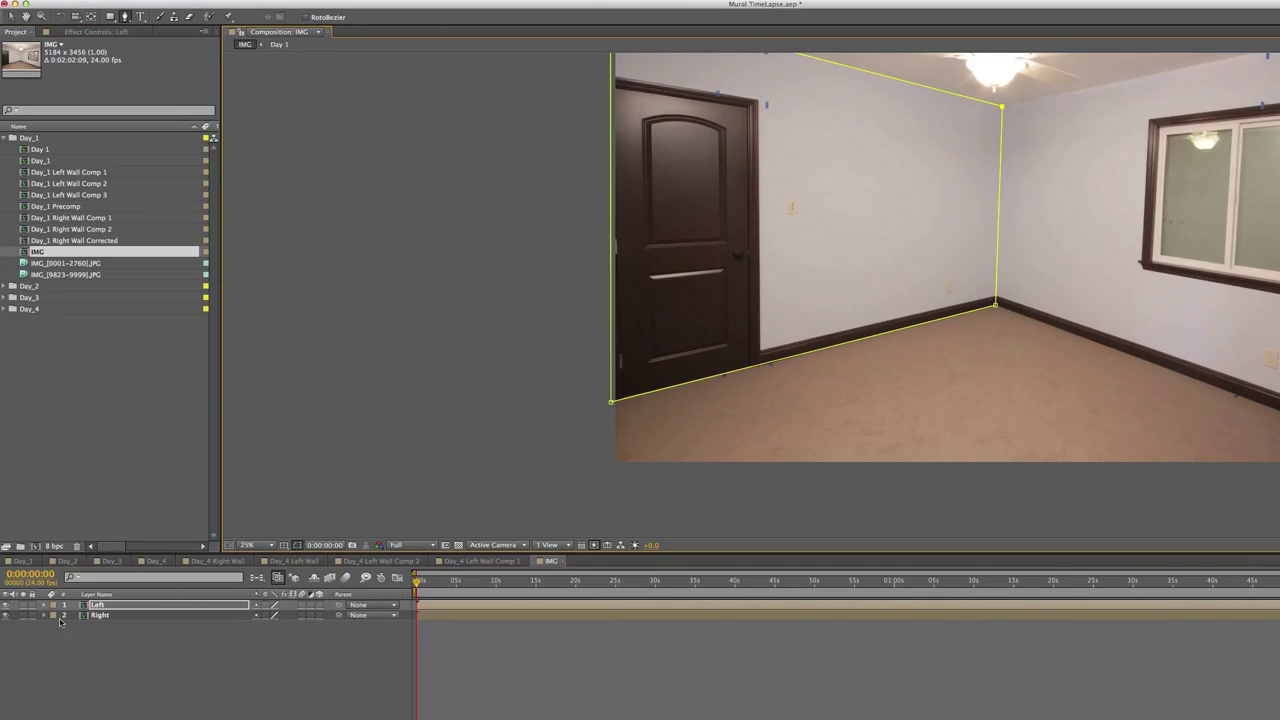
key("m")
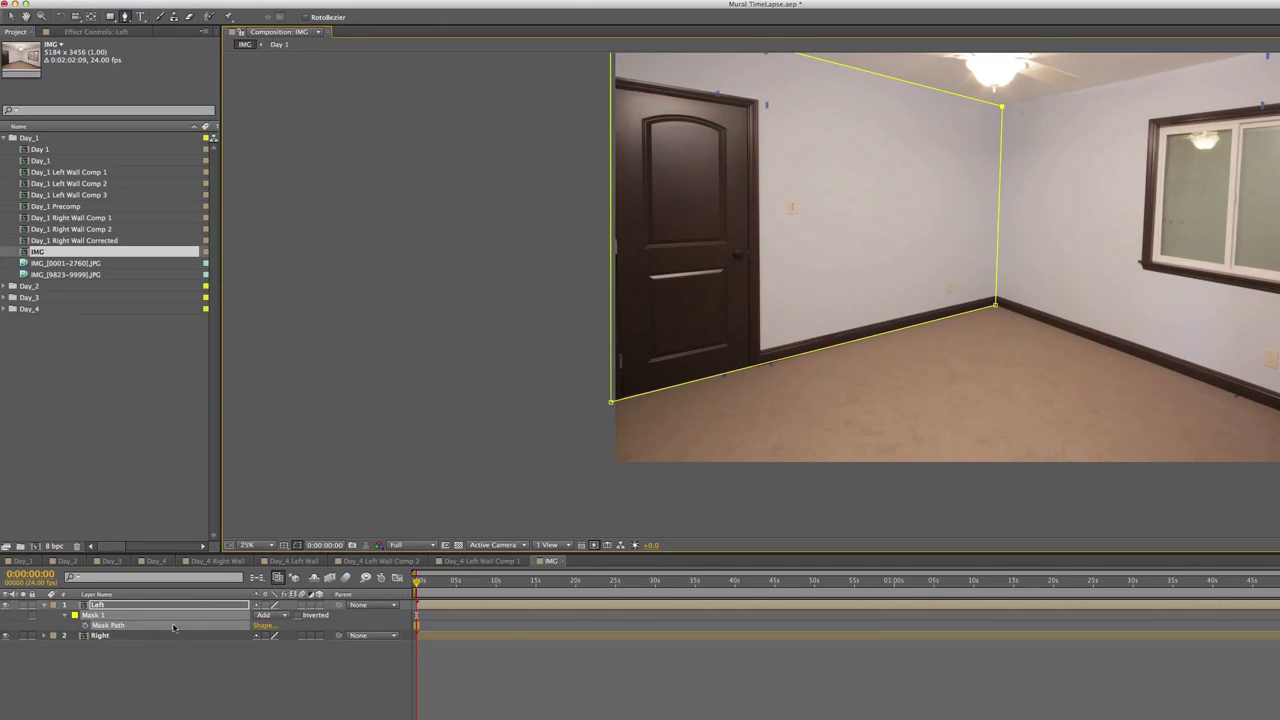
left_click(268, 615)
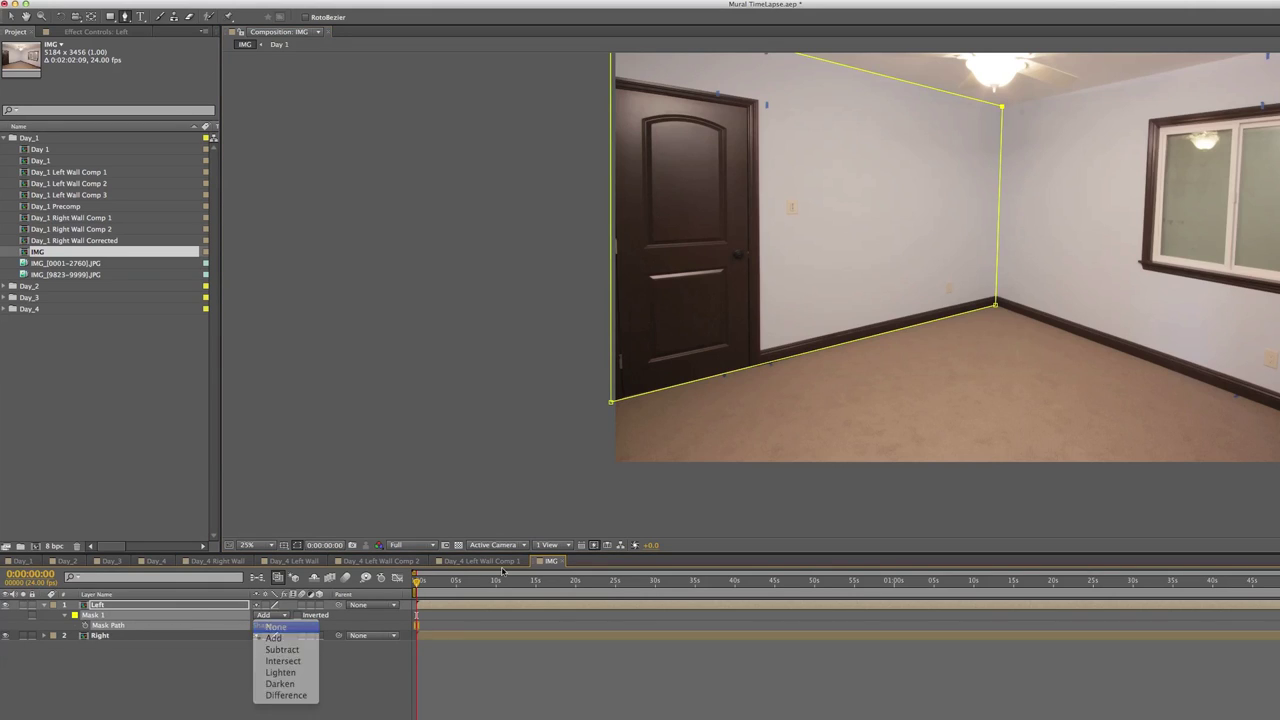
left_click(265, 619)
Zoom in and nudge the mask's top-left corner onto the wall-ceiling edge.
key("h")
left_click_drag(1097, 213, 983, 323)
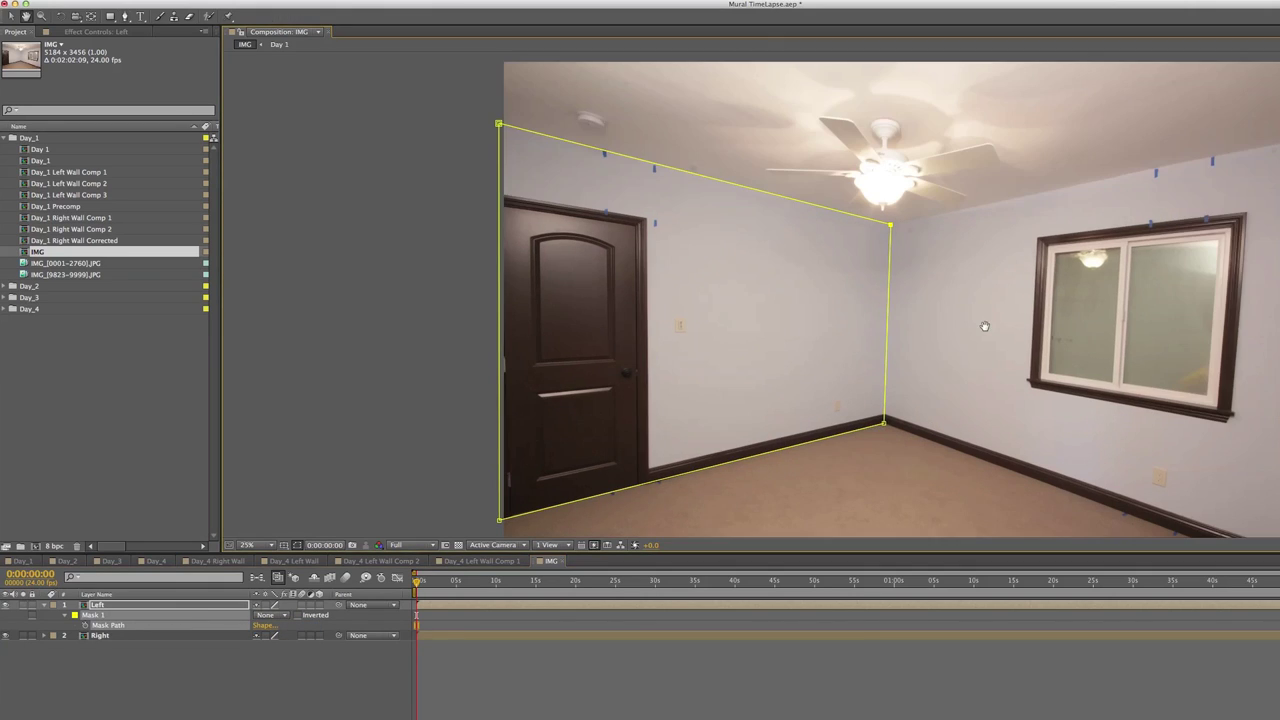
key("g")
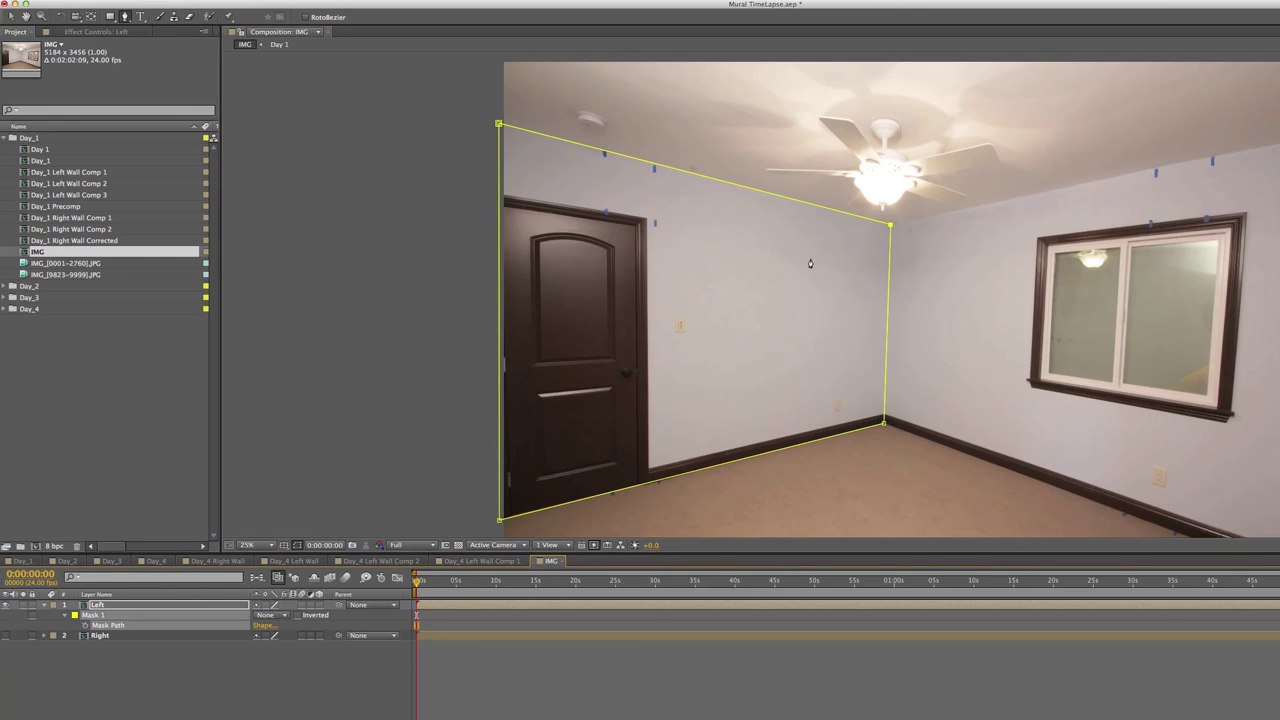
key("period")
left_click_drag(514, 134, 855, 443)
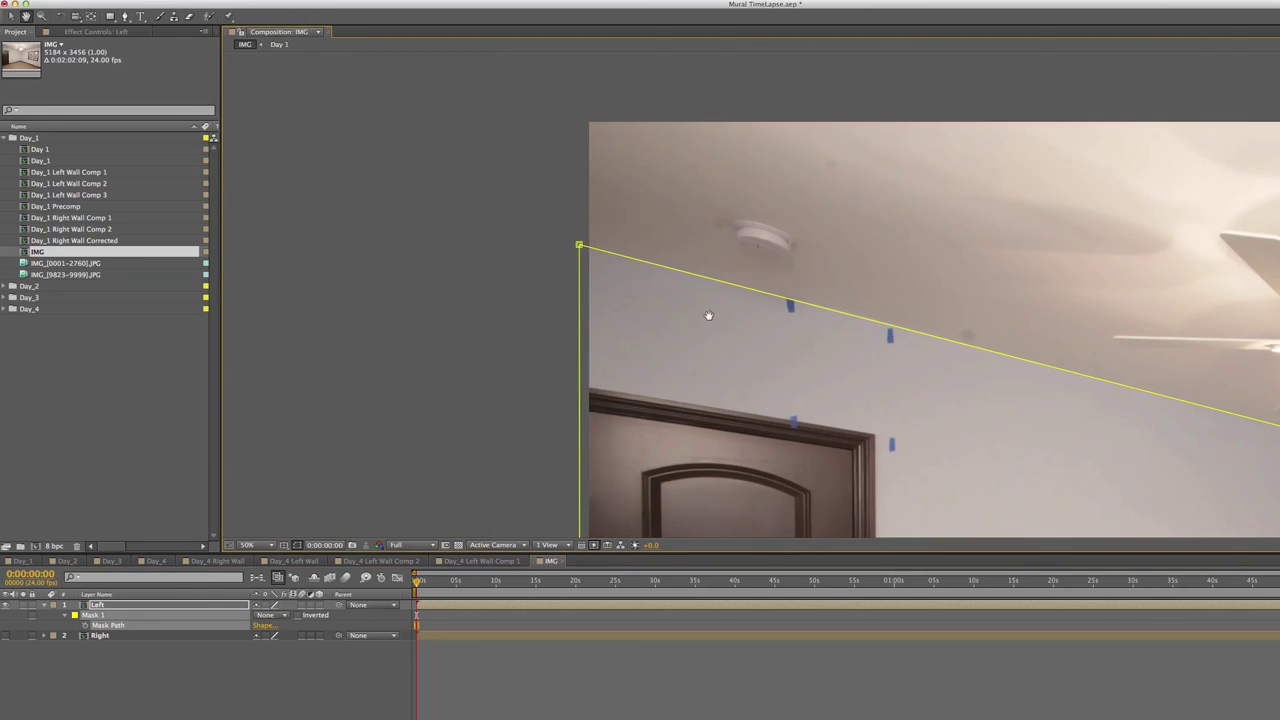
key("v")
key("period")
key("Page_Down")
key("Page_Down")
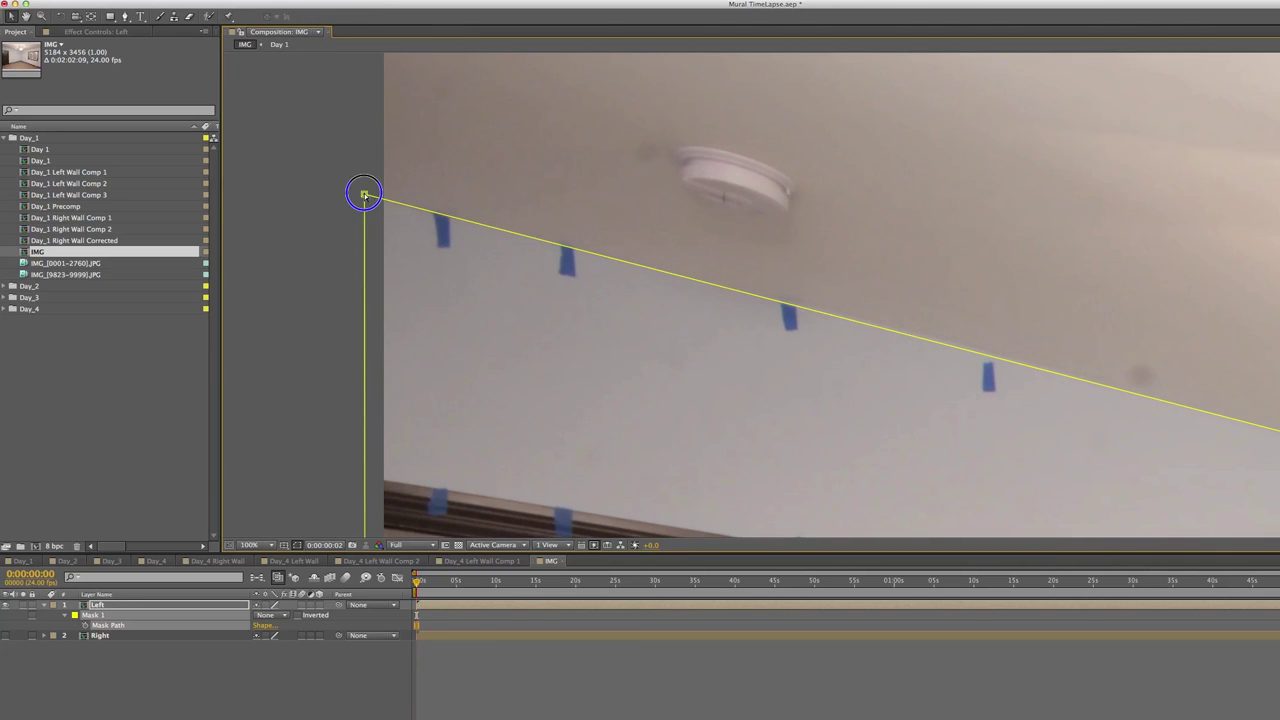
left_click(363, 201)
left_click_drag(365, 198, 363, 196)
Inspect the mask edges along the door and baseboard up close.
key("space")
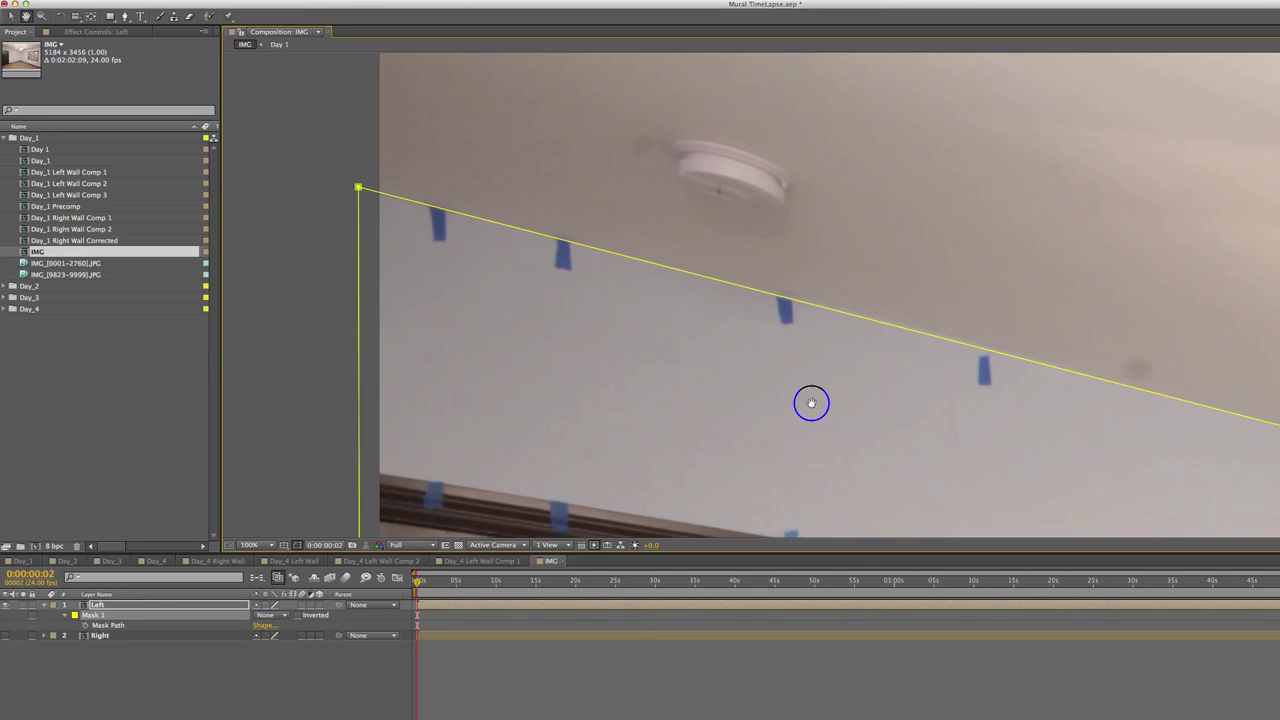
left_click_drag(811, 403, 565, 278)
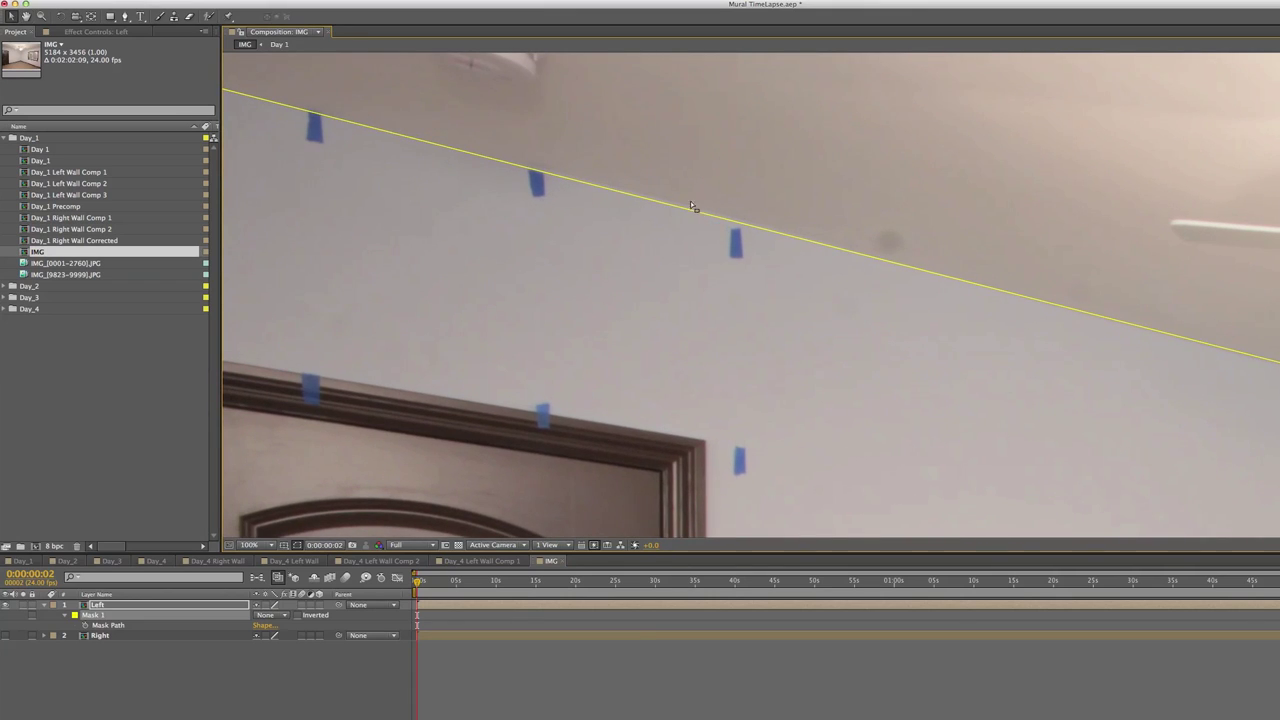
key("period")
key("period")
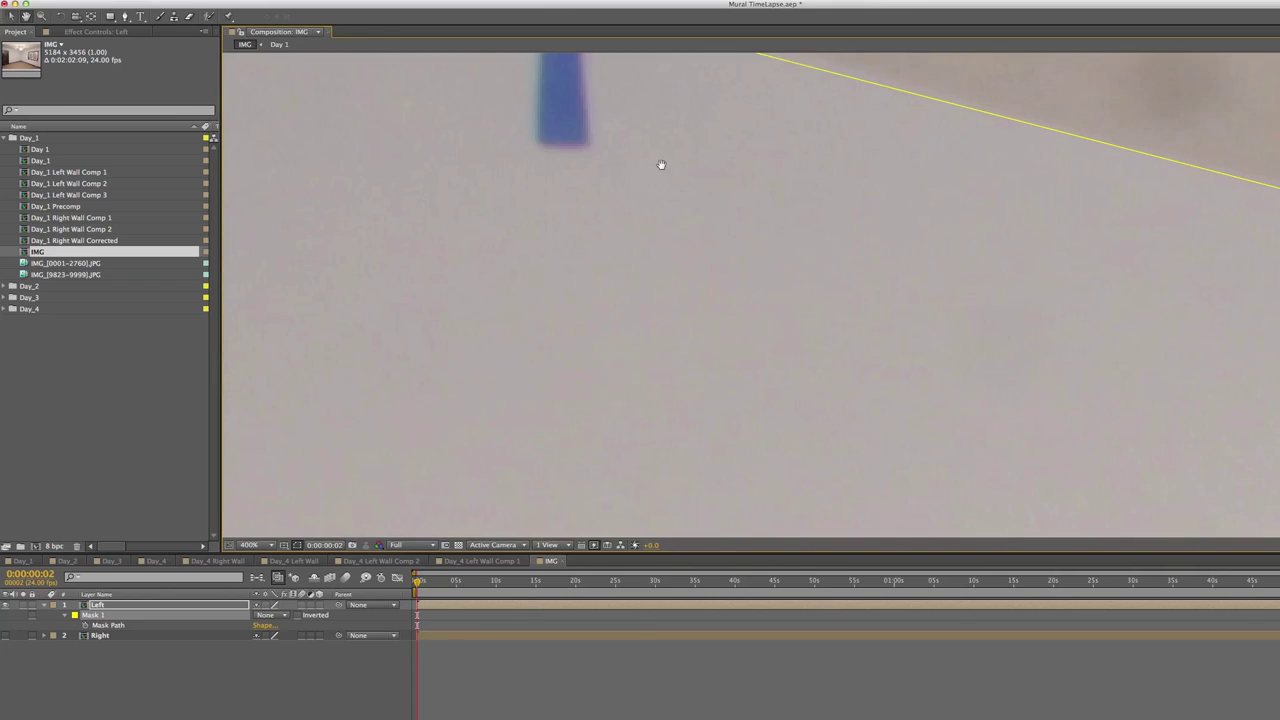
key("space")
left_click_drag(657, 166, 657, 377)
scroll(674, 325, "down", 5)
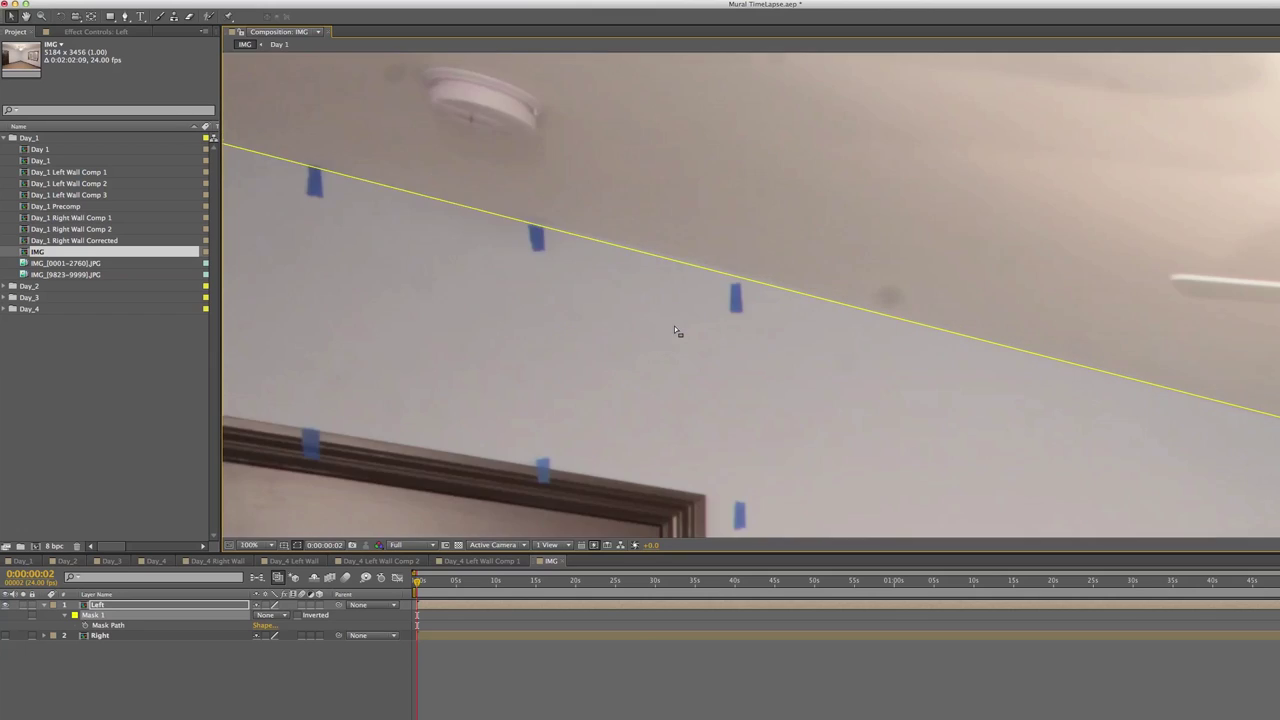
scroll(674, 325, "up", 2)
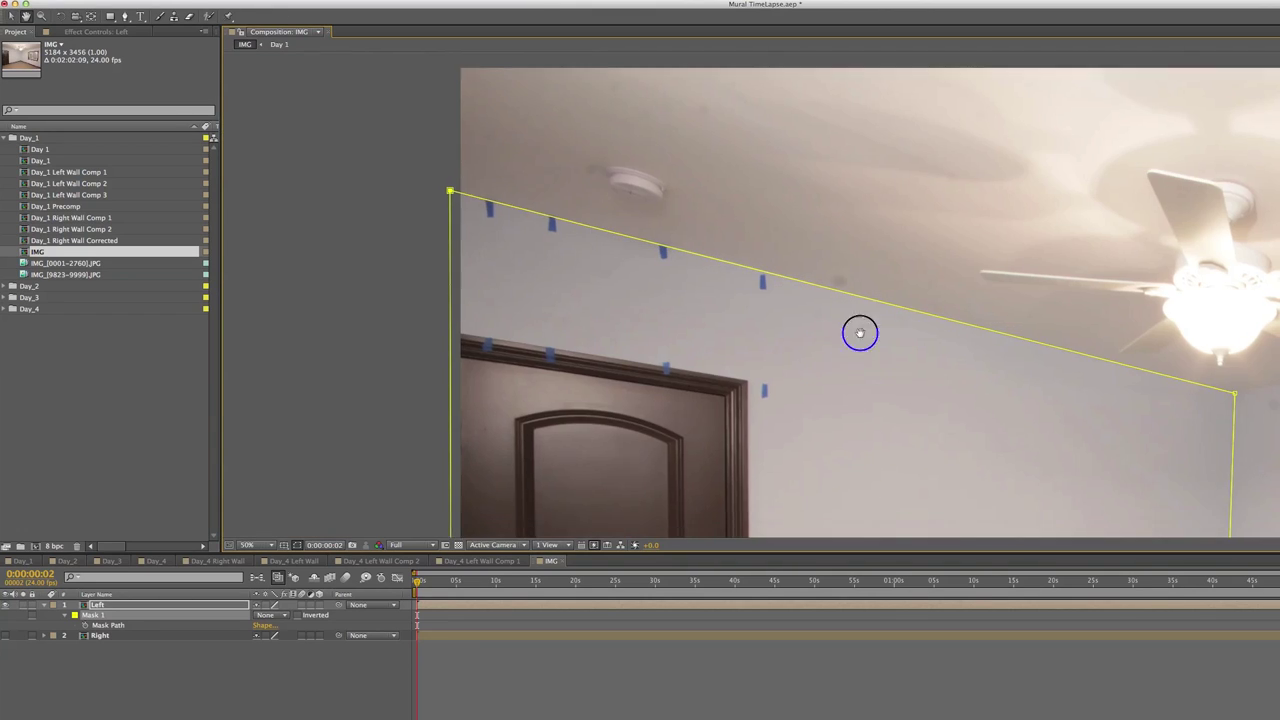
scroll(857, 331, "down", 3)
left_click_drag(826, 354, 816, 225)
left_click_drag(822, 321, 823, 166)
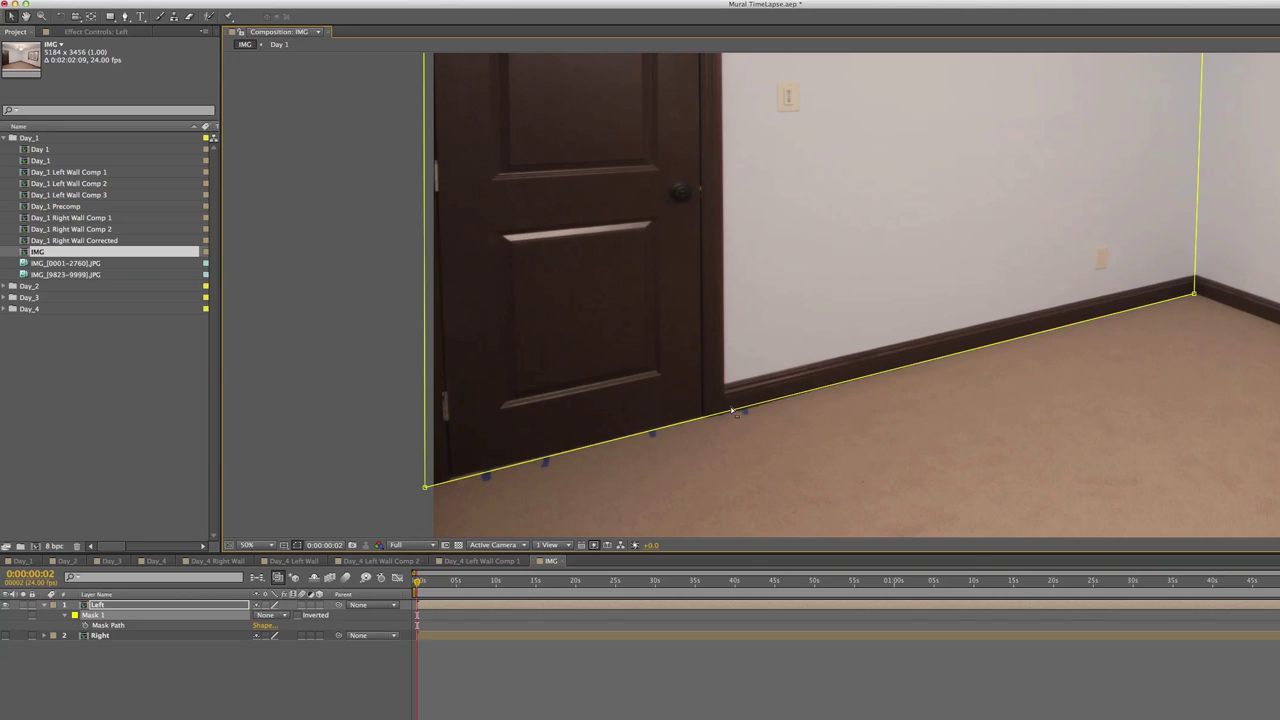
scroll(731, 411, "up", 1)
left_click_drag(731, 411, 757, 227)
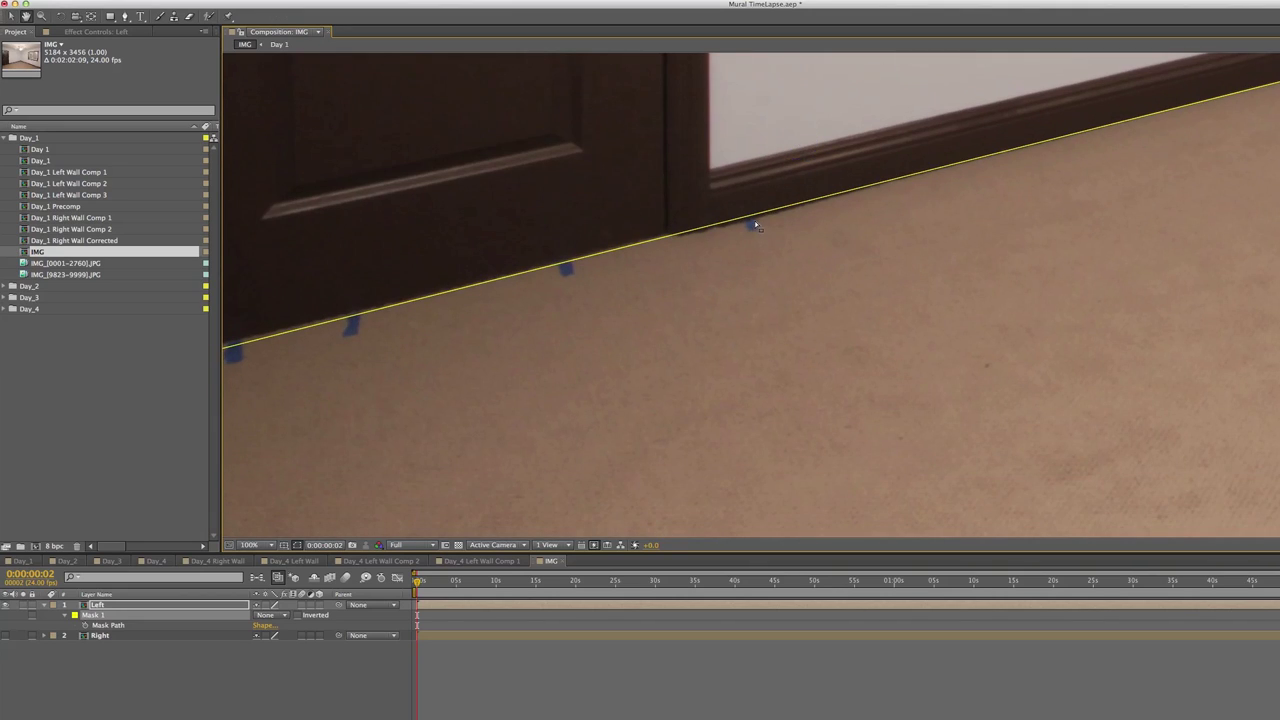
key("space")
key("space")
left_click_drag(877, 270, 665, 420)
left_click_drag(1021, 326, 1120, 260)
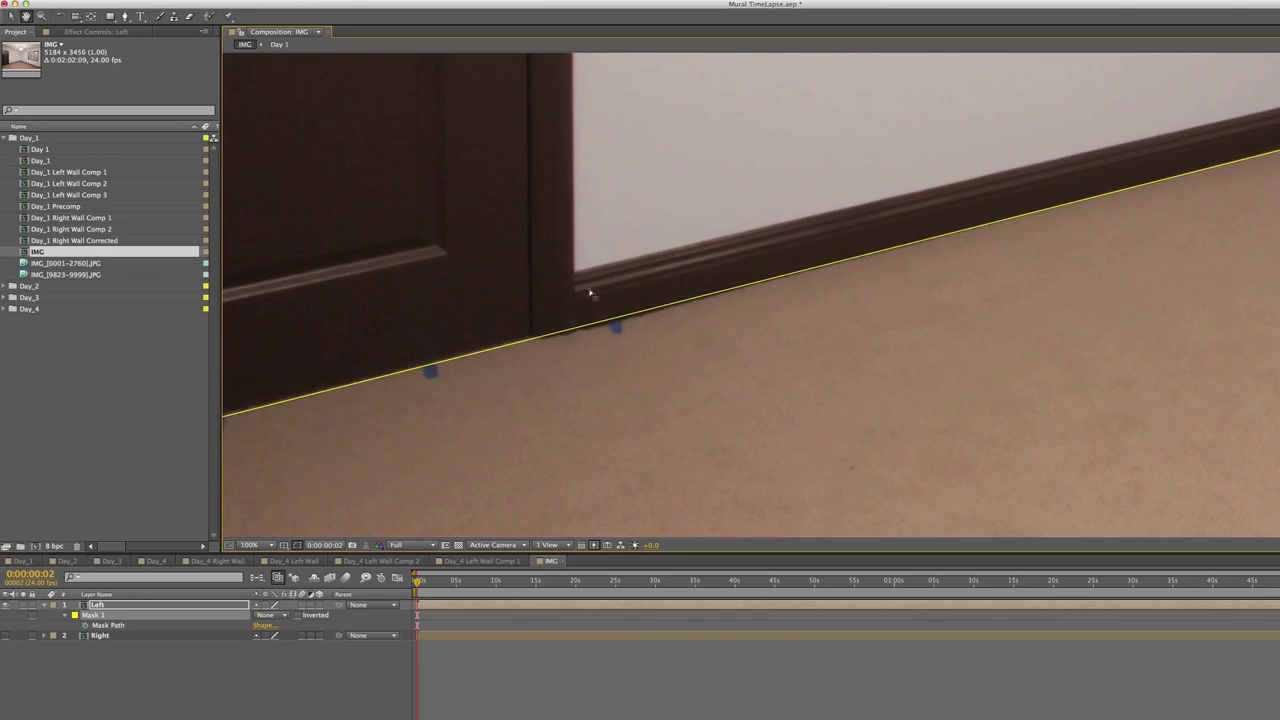
scroll(589, 289, "down", 4)
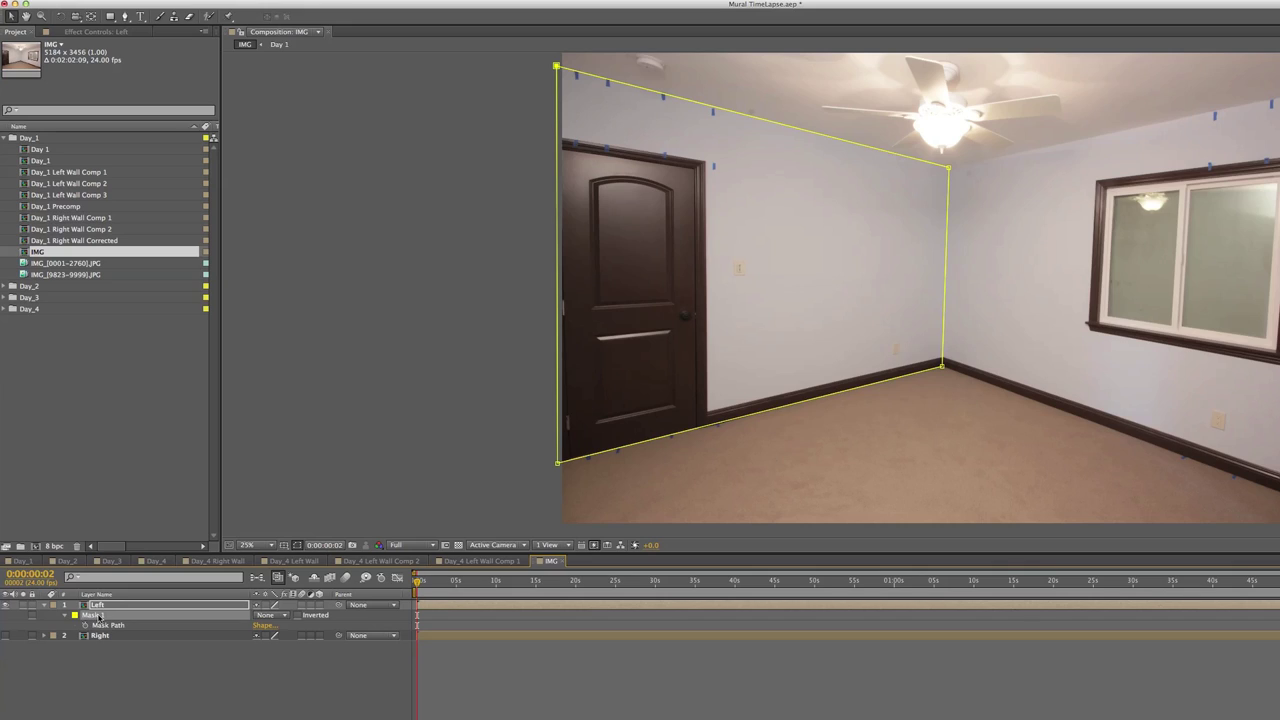
Select the Right layer in the timeline.
left_click(103, 636)
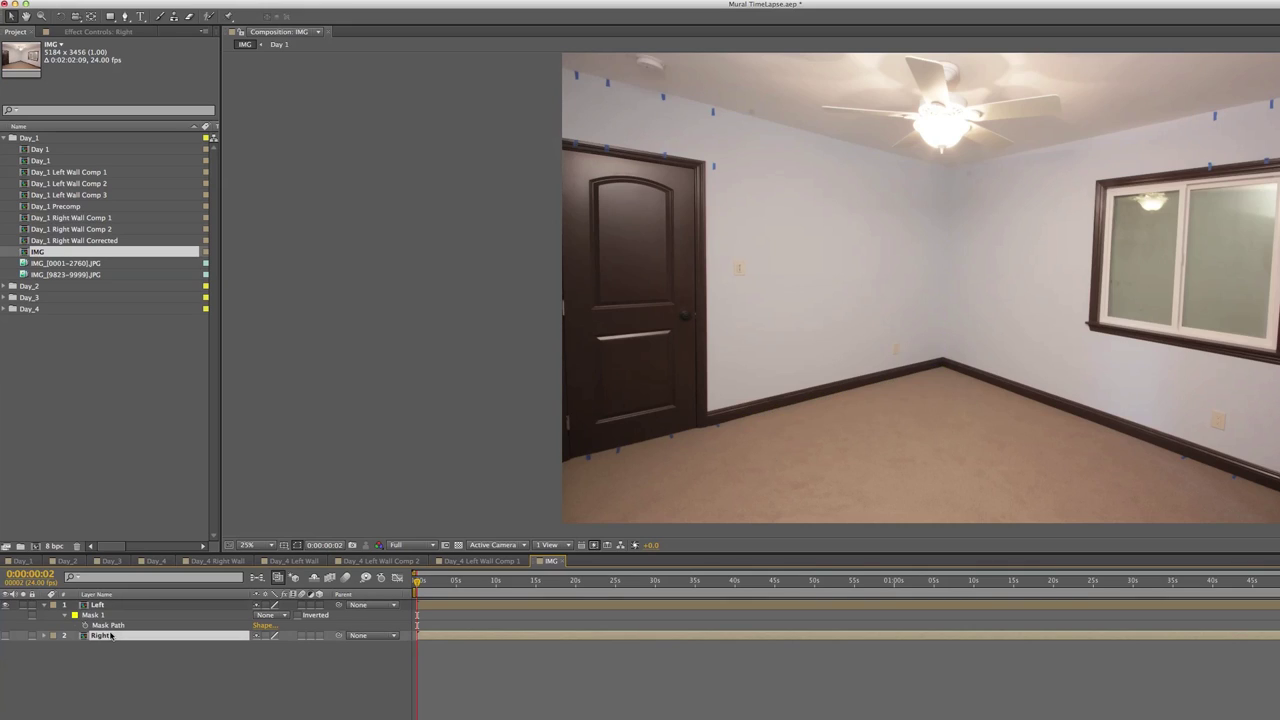
key("Return")
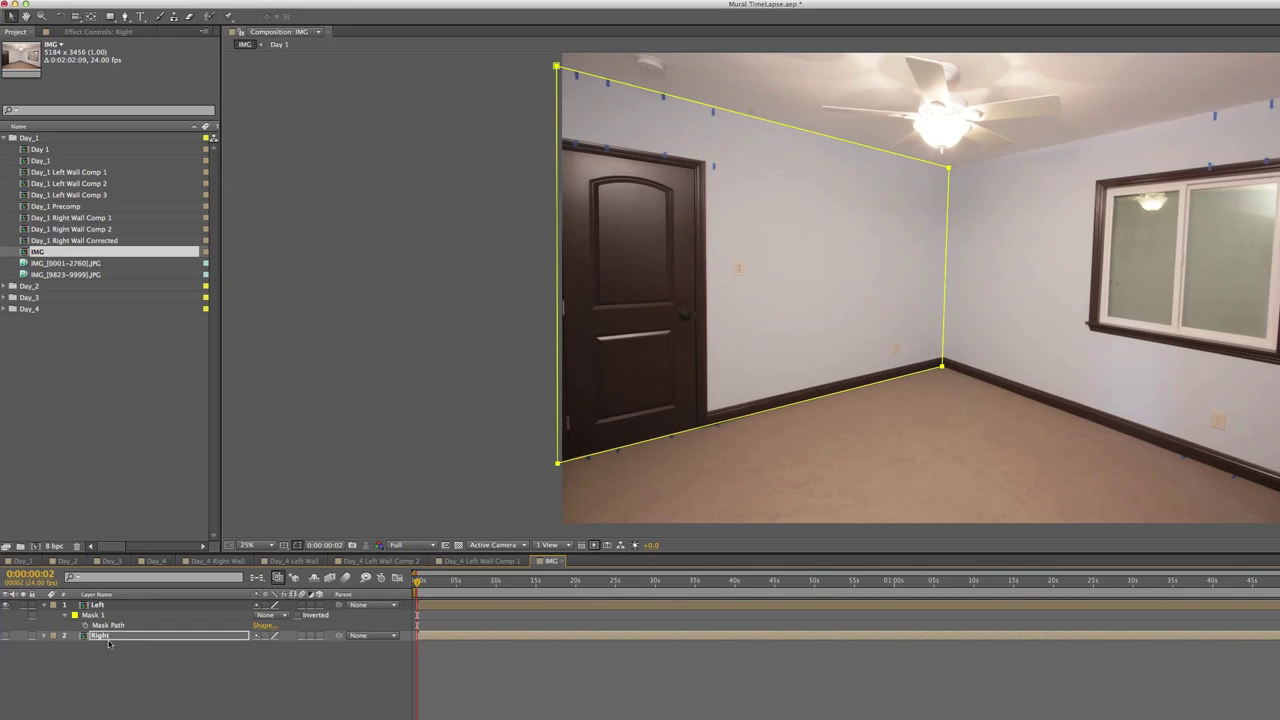
left_click(11, 637)
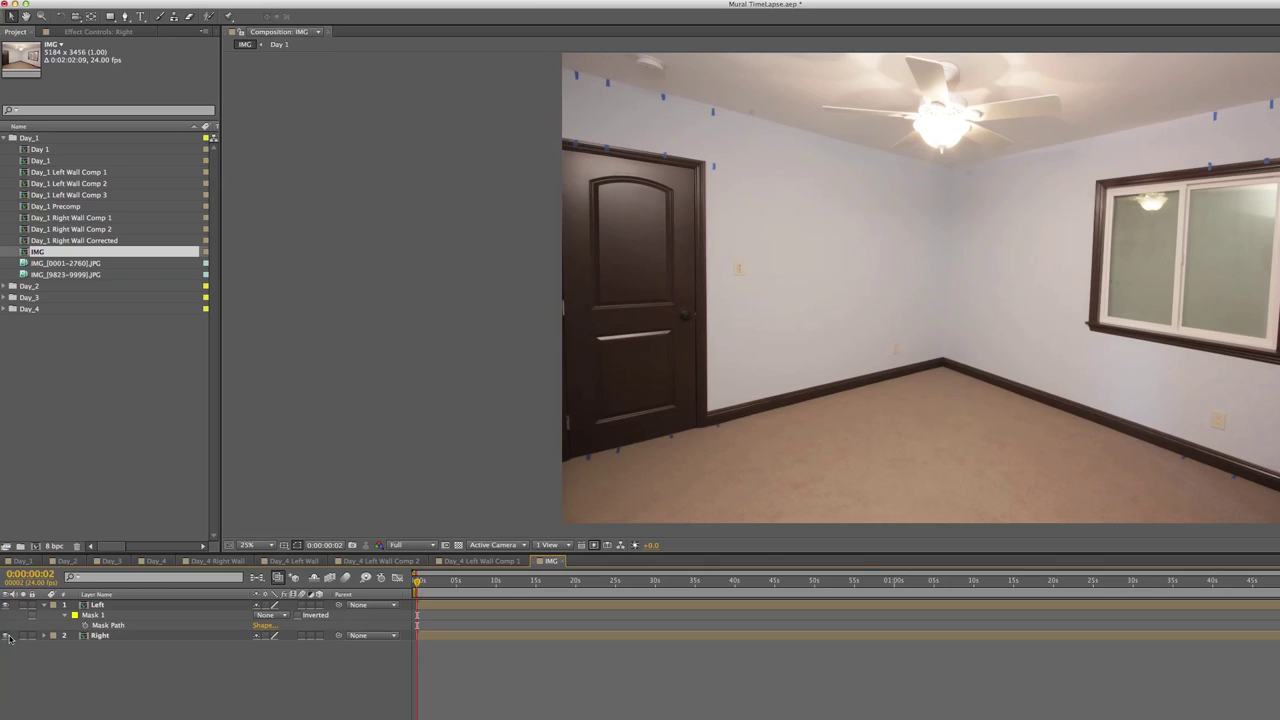
left_click(100, 636)
Set the Mask 1 mode to Add on both the Right and Left layers.
key("m")
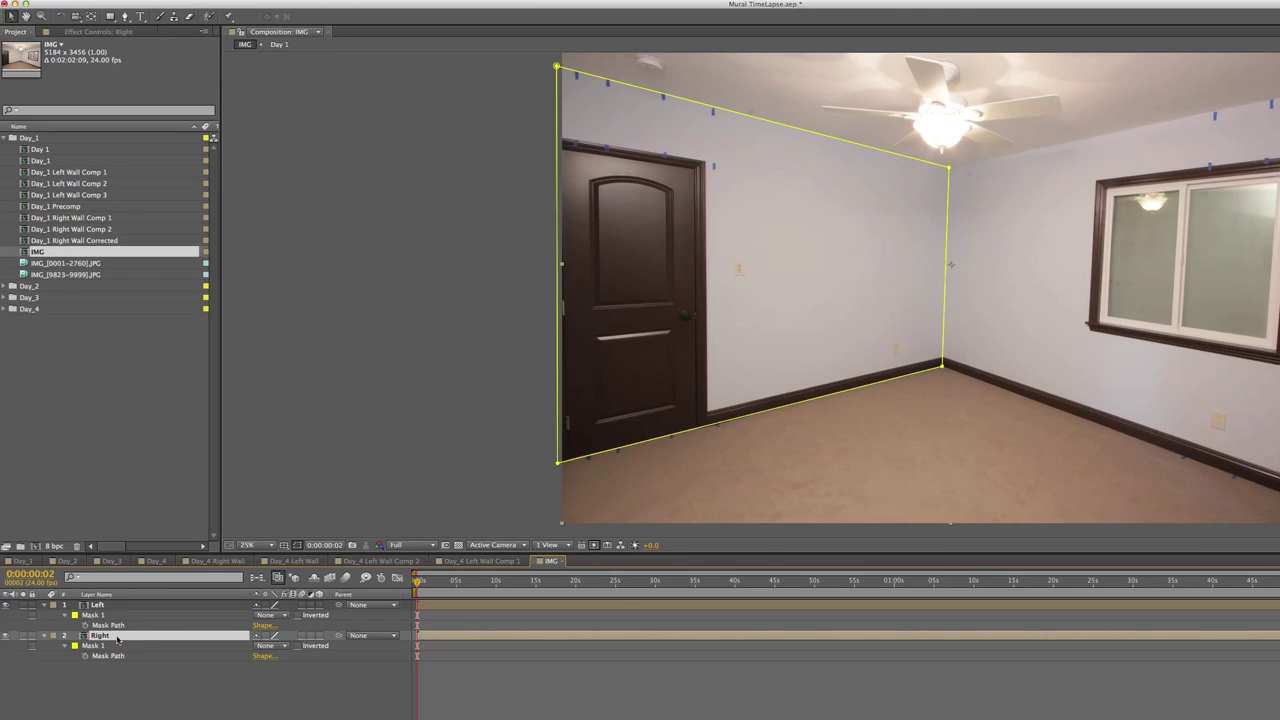
left_click(256, 647)
left_click(272, 665)
left_click(268, 615)
left_click(276, 635)
Switch the Right mask to None and shift its left edge onto the room corner.
left_click(266, 646)
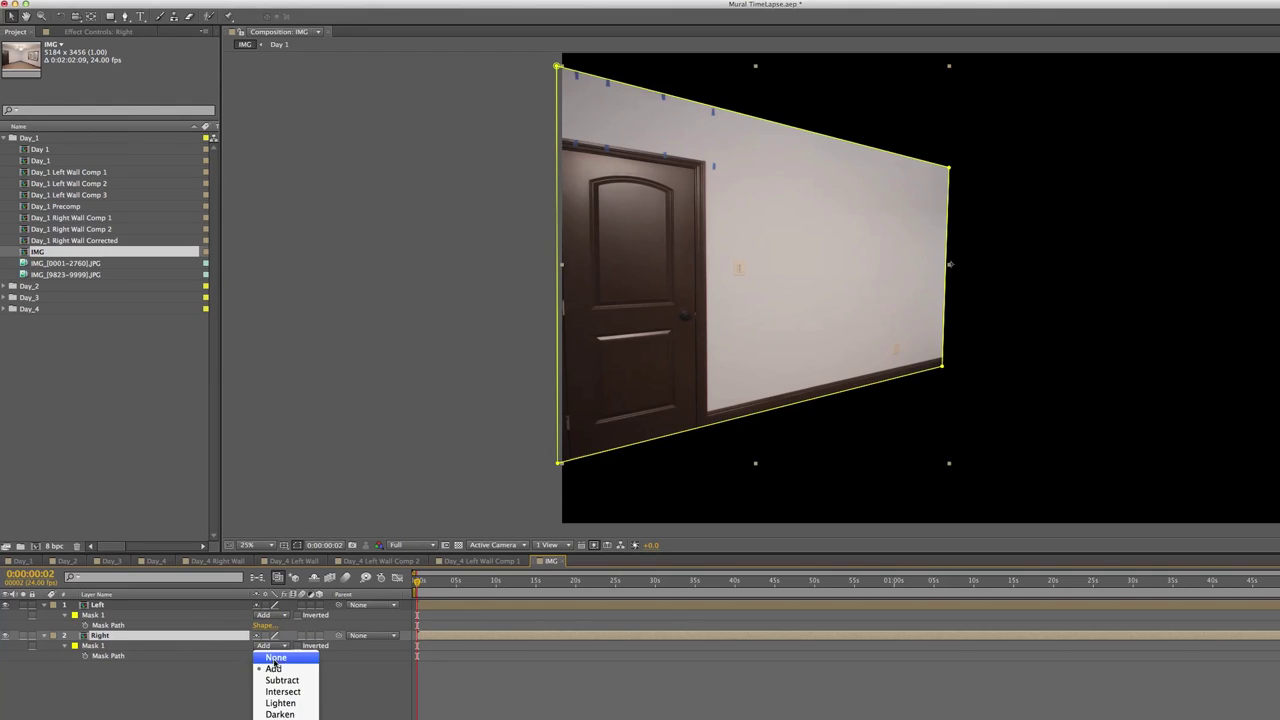
left_click(276, 658)
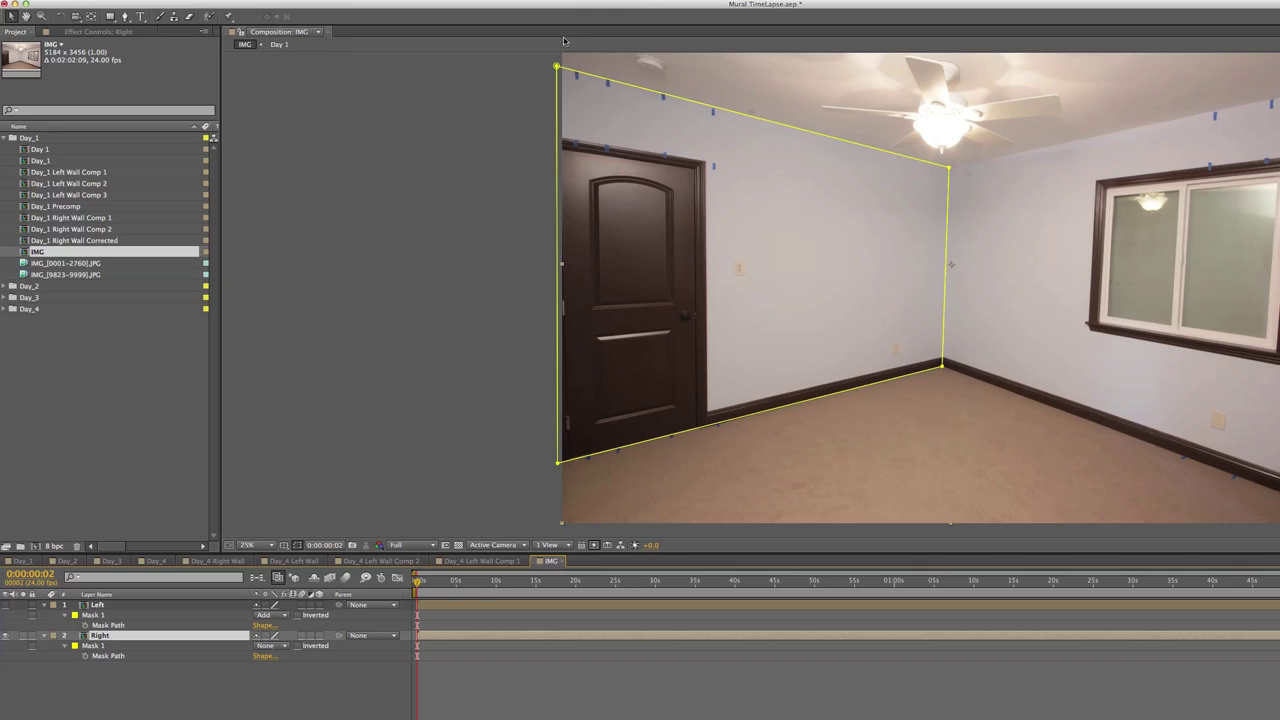
left_click(556, 68)
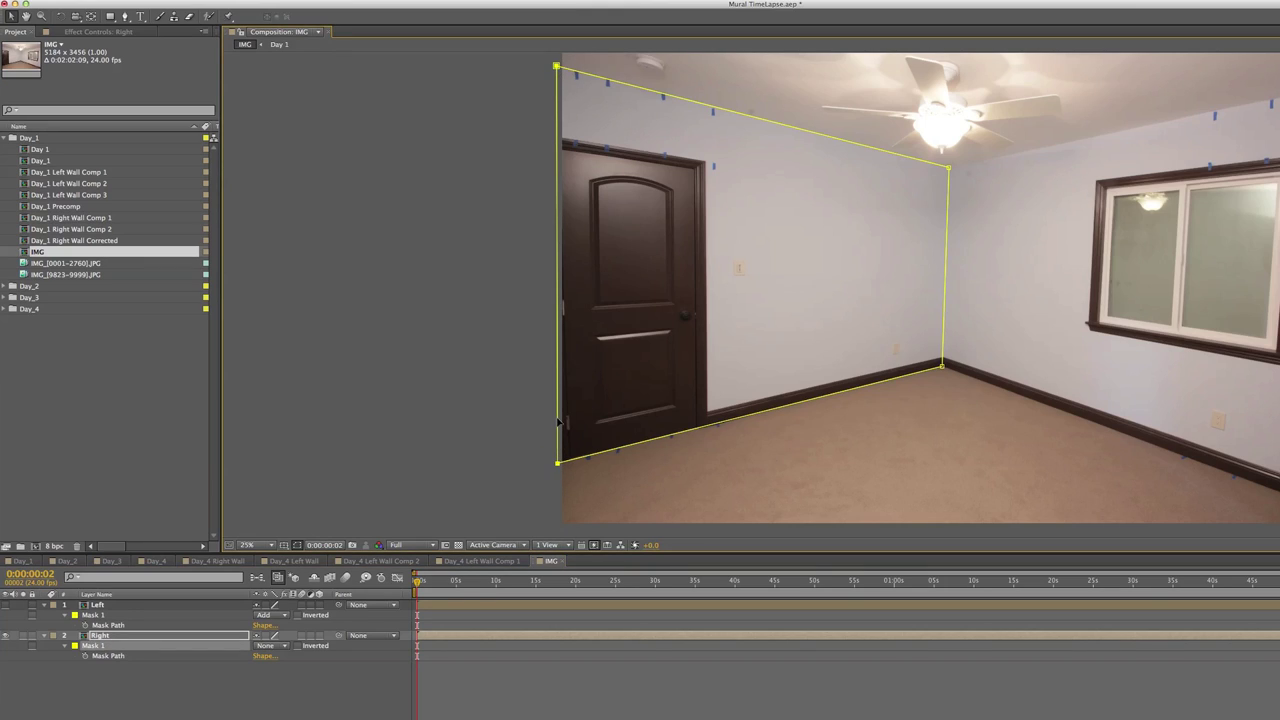
left_click_drag(640, 414, 1279, 440)
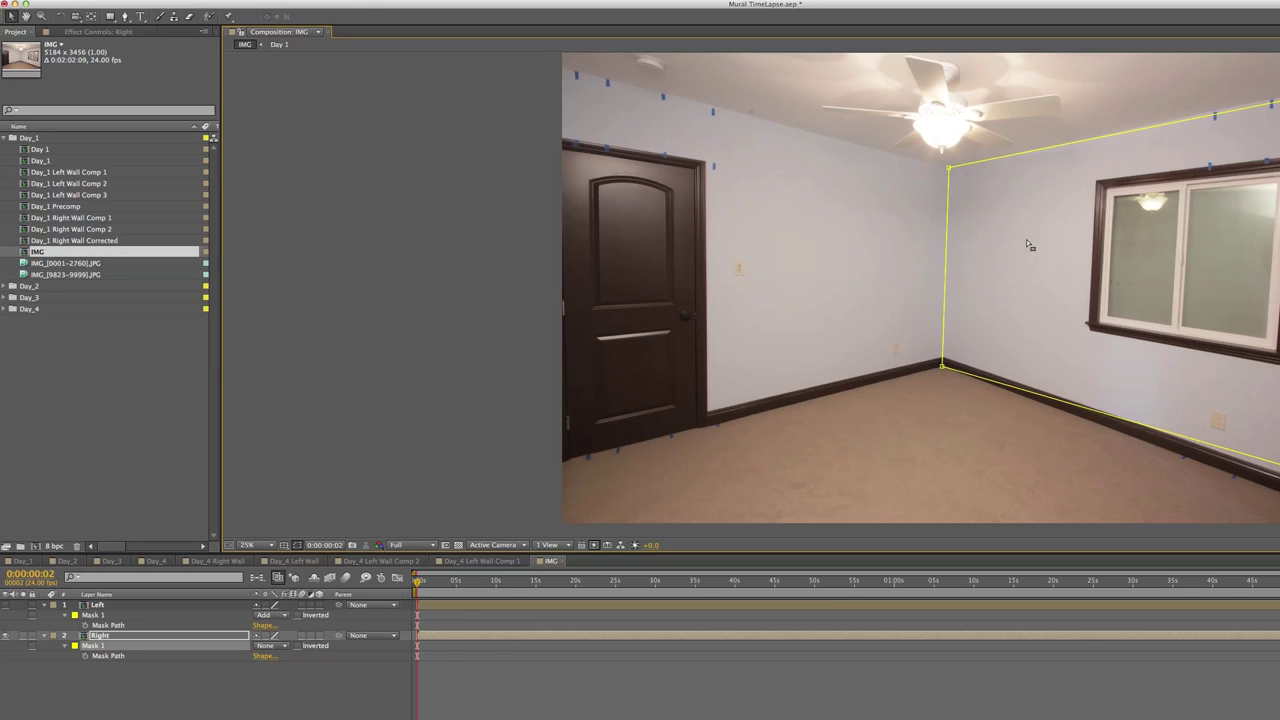
Move the Right mask's top-right and bottom-right corners onto the ceiling and baseboard lines.
left_click_drag(1049, 221, 857, 223)
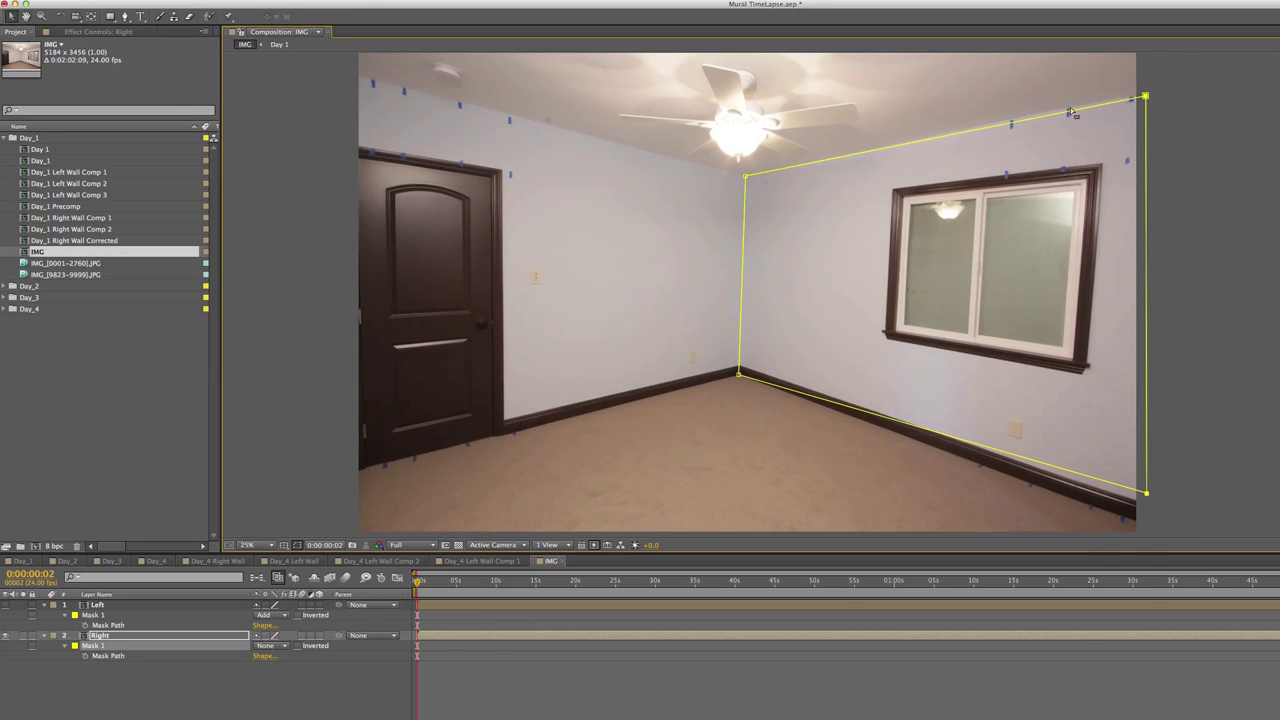
left_click(1150, 97)
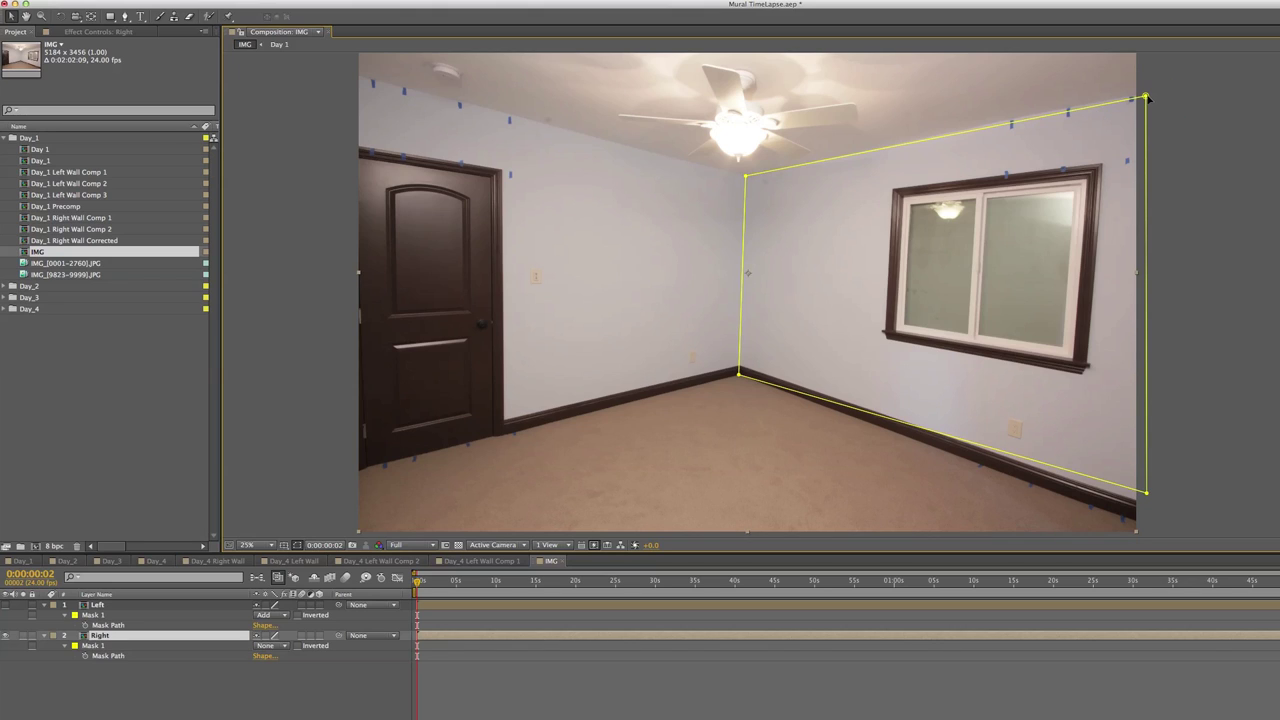
scroll(1147, 97, "up", 3)
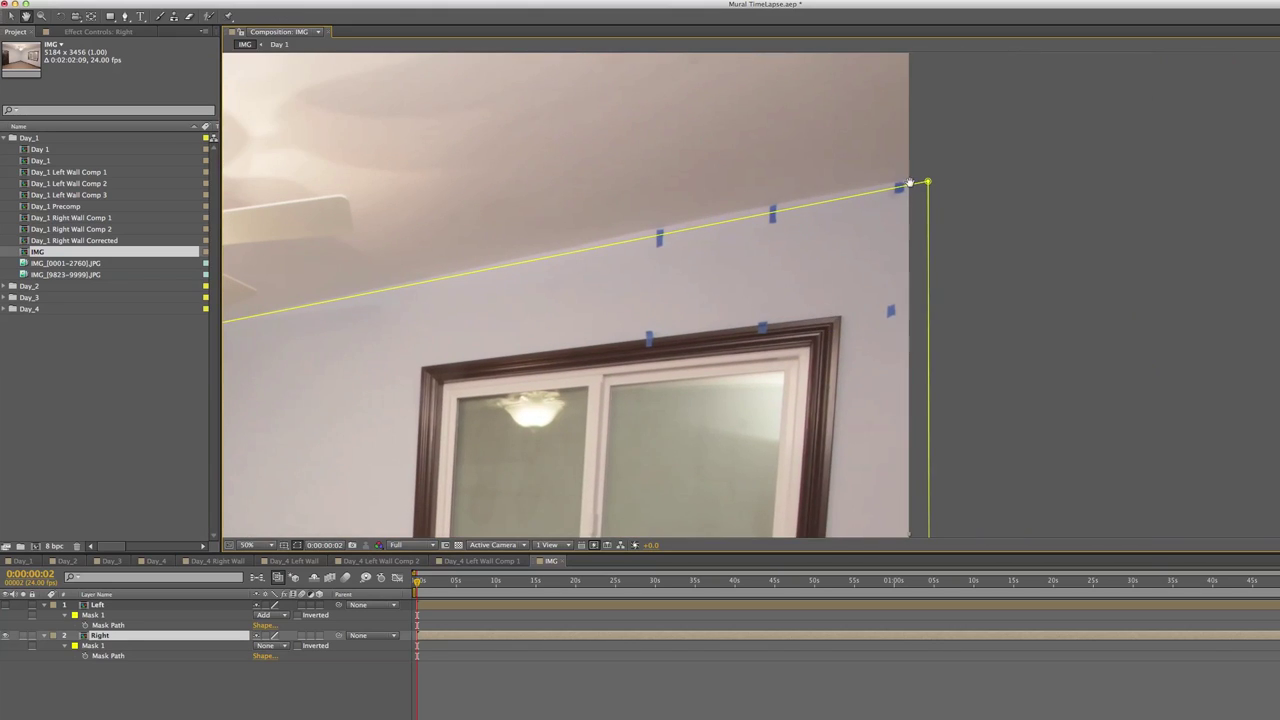
key("v")
left_click_drag(927, 183, 926, 177)
key("h")
scroll(966, 300, "down", 10)
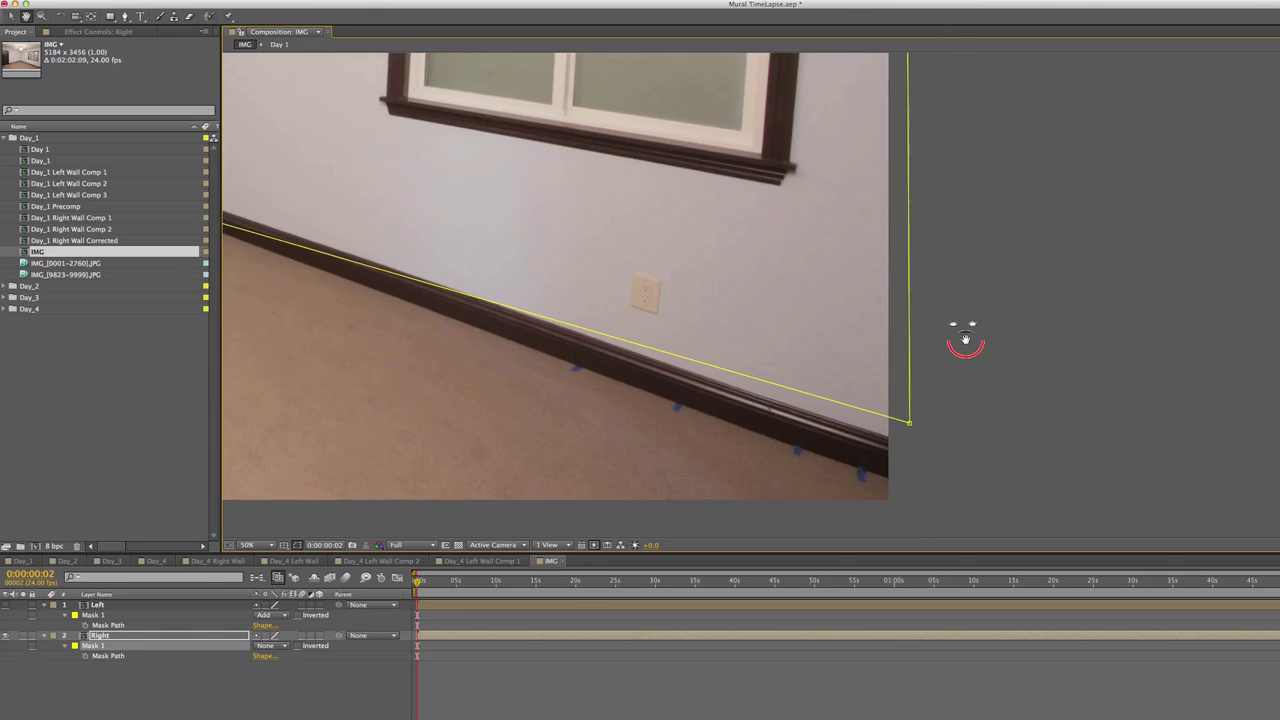
left_click_drag(965, 340, 912, 279)
key("v")
scroll(912, 290, "down", 4)
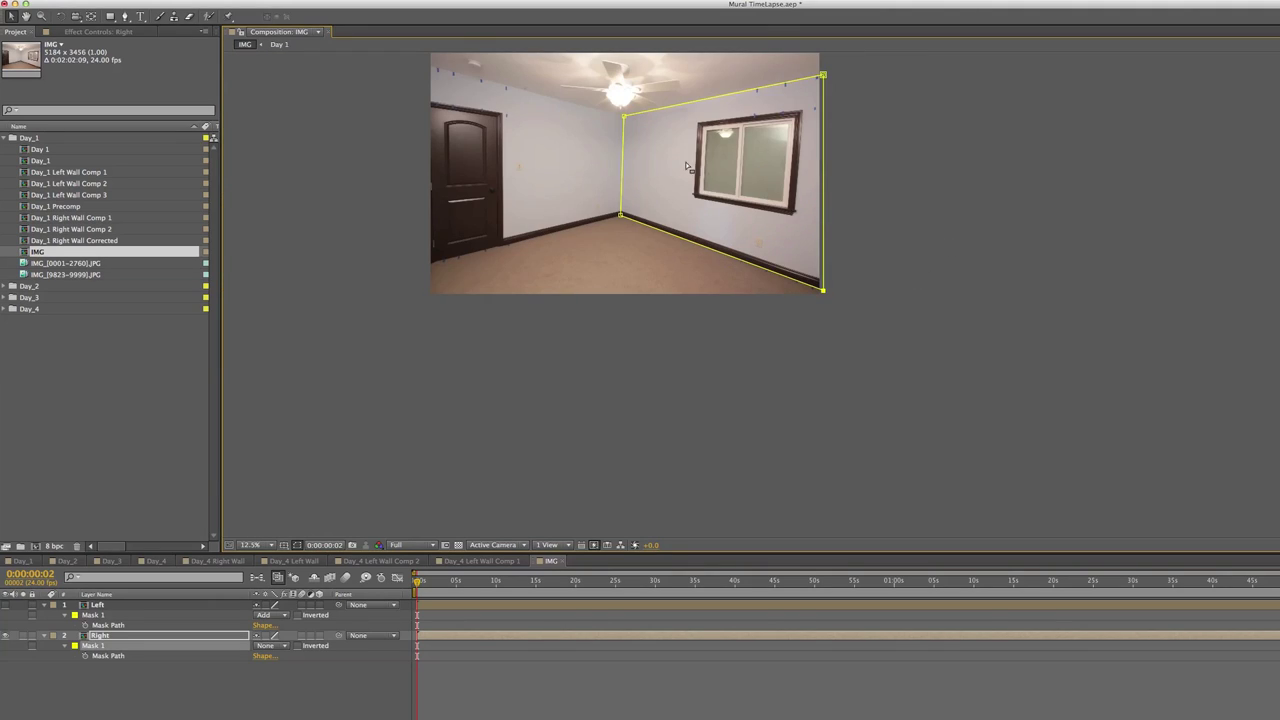
Set the Right mask's mode to Add so only the right wall shows.
key("v")
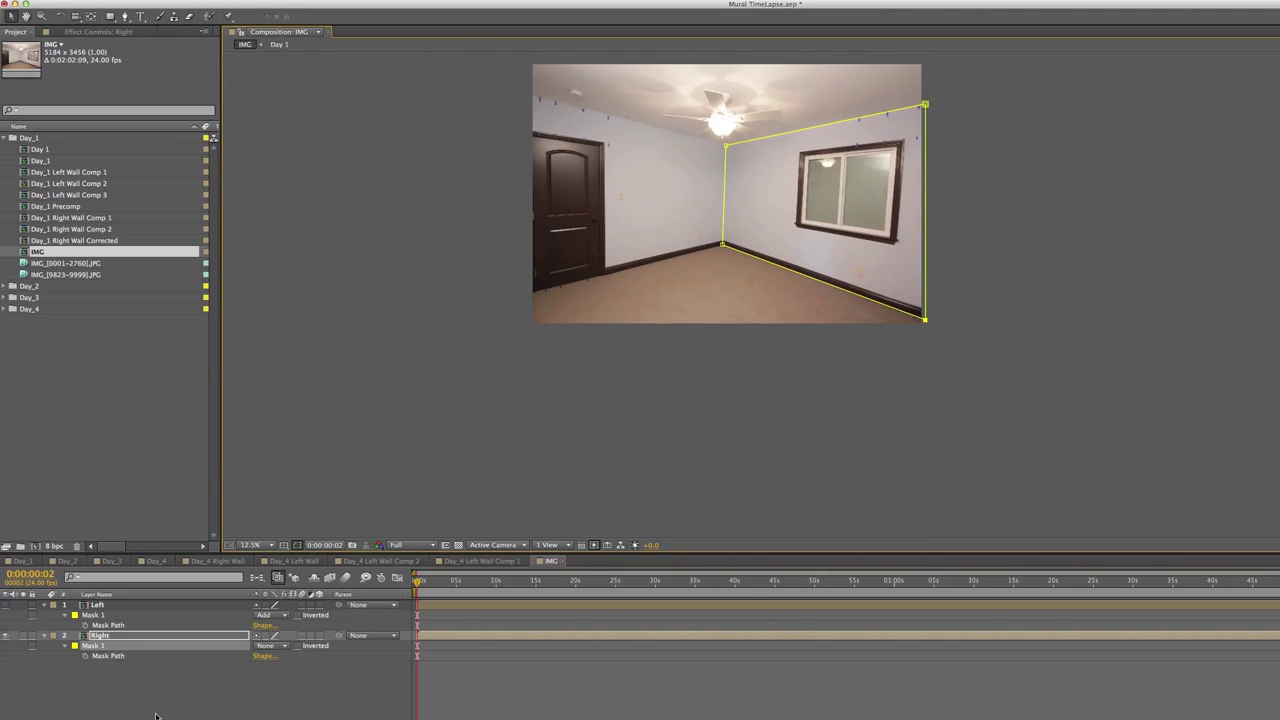
left_click(267, 648)
left_click(265, 665)
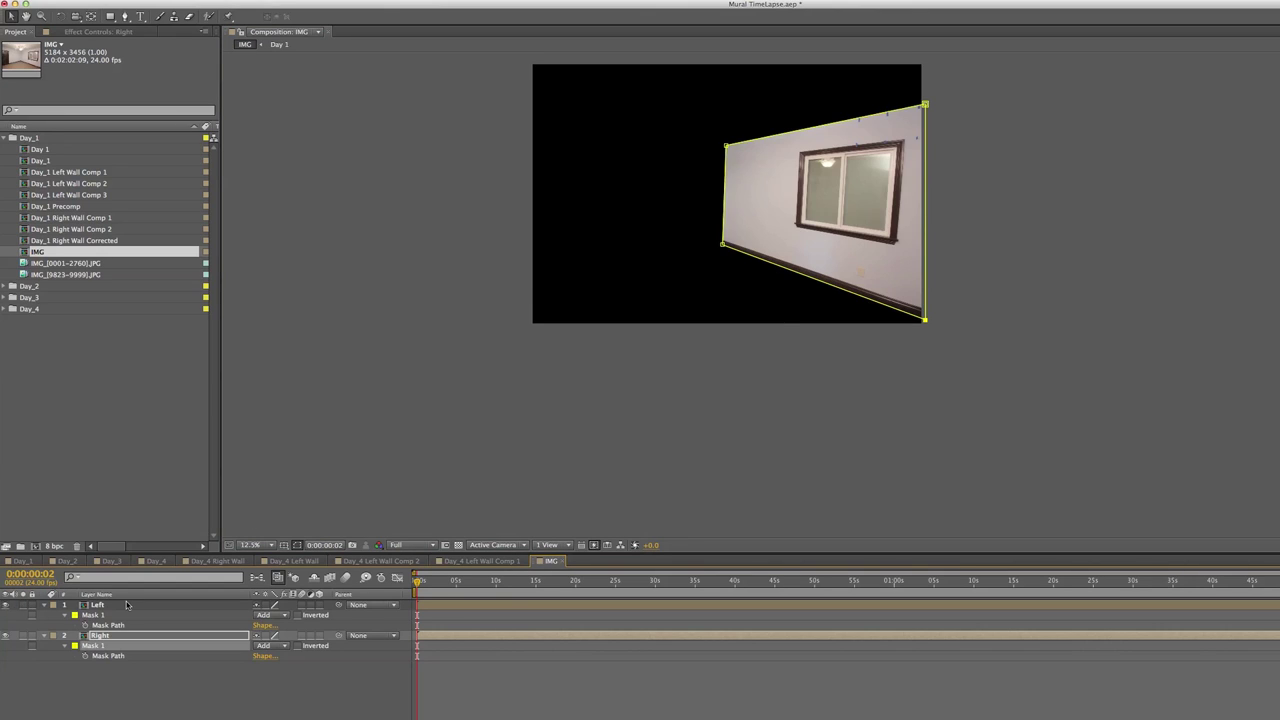
Show the Left layer again, collapse both layers, and pan to the wall seam.
left_click(6, 605)
left_click_drag(720, 394, 789, 446)
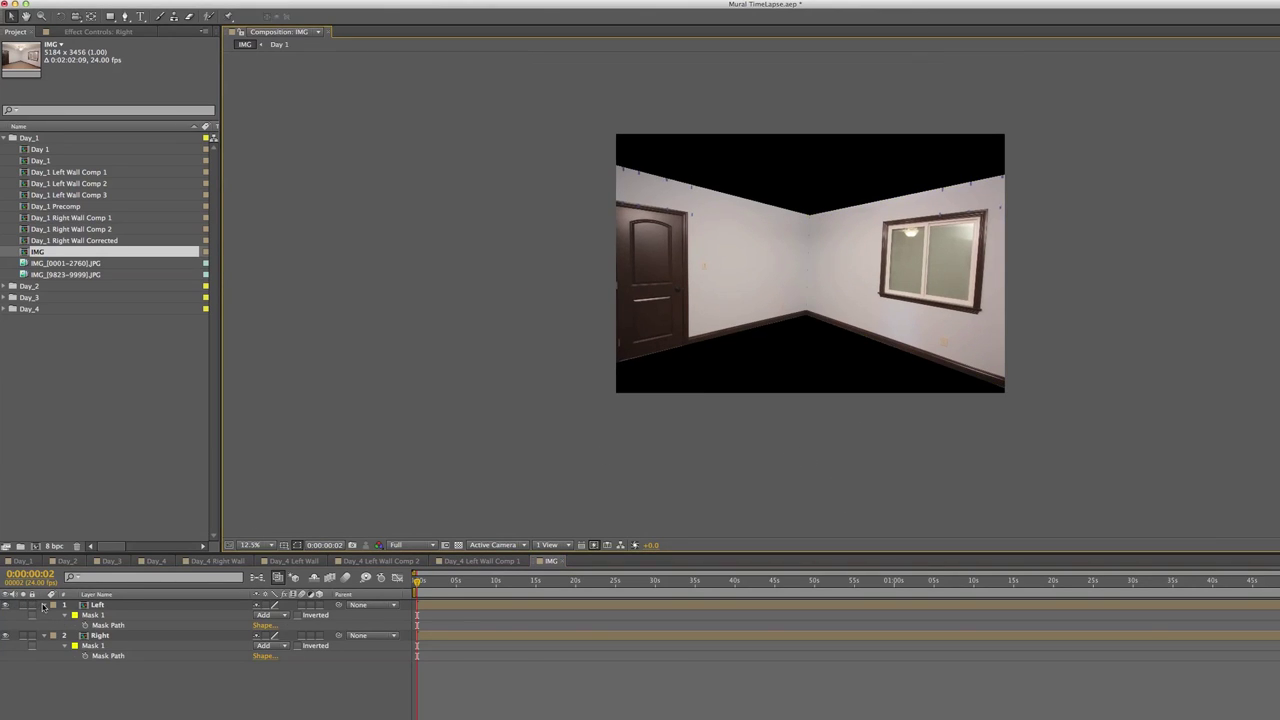
left_click(44, 605)
left_click(43, 615)
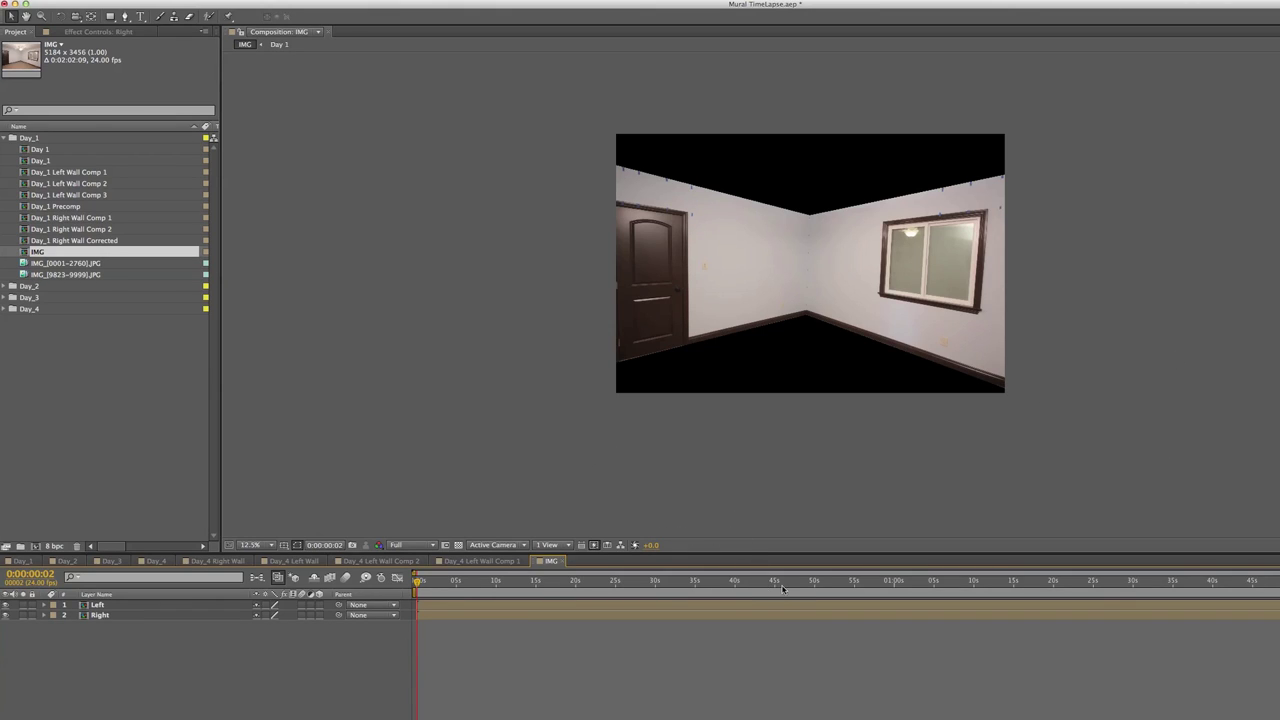
scroll(806, 294, "up", 4)
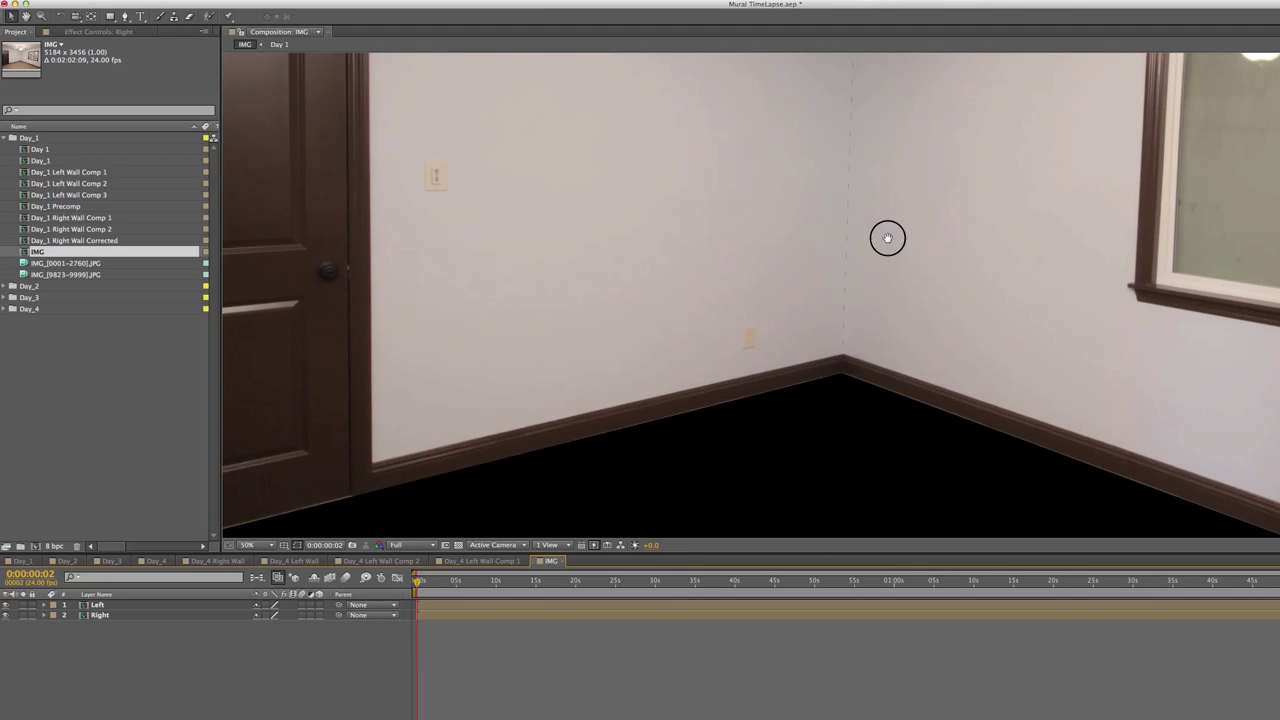
left_click_drag(886, 237, 817, 329)
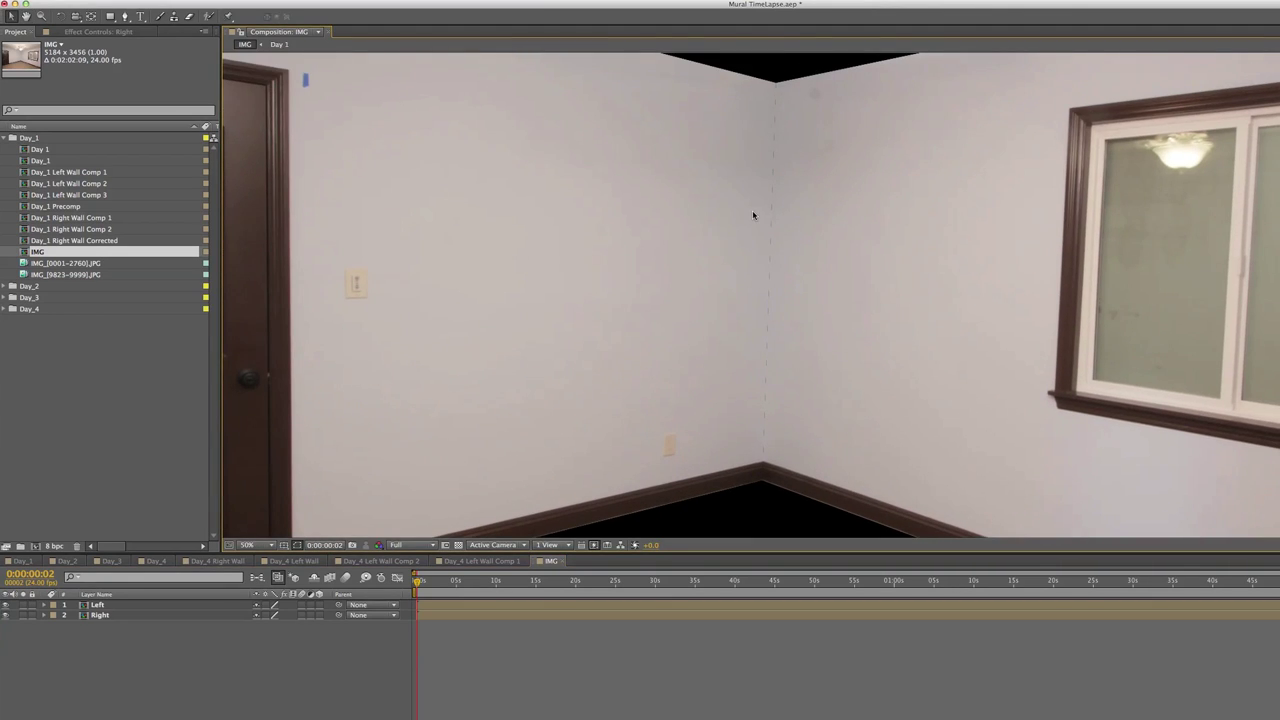
Reveal both layers' mask properties and set the Right Mask Expansion to 1 pixel.
left_click(98, 605)
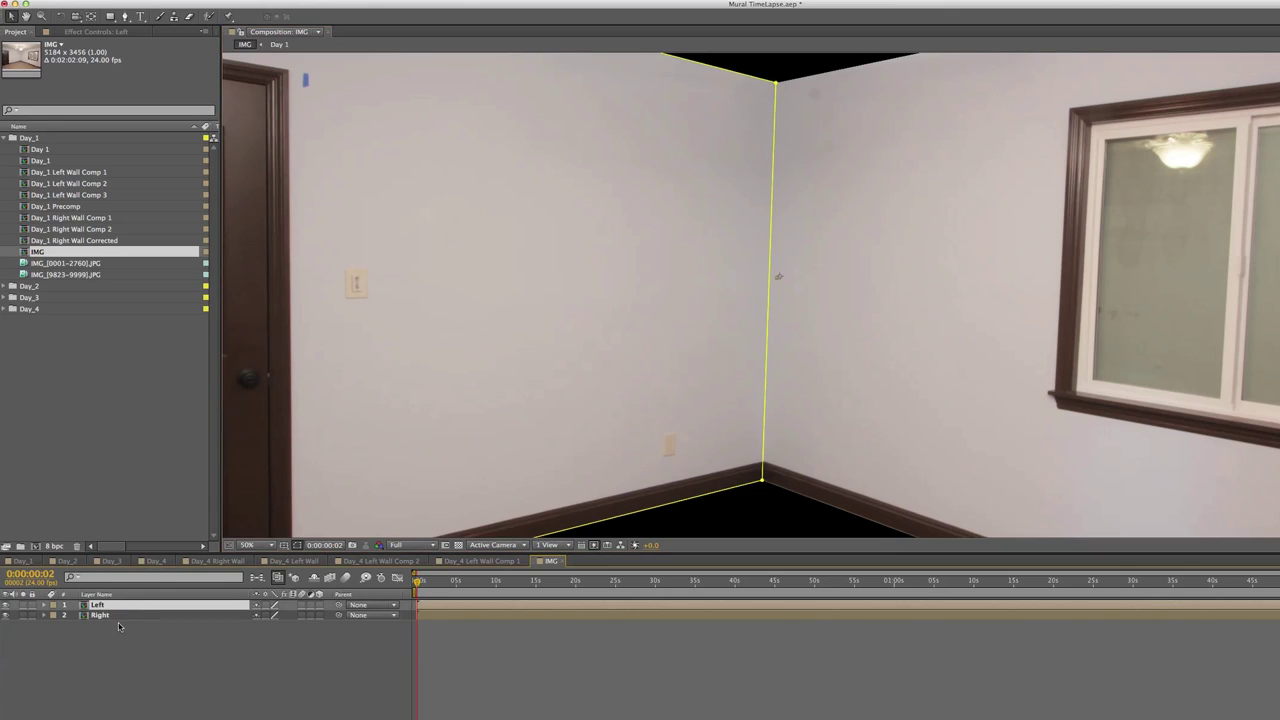
left_click(116, 615, "shift")
key("m")
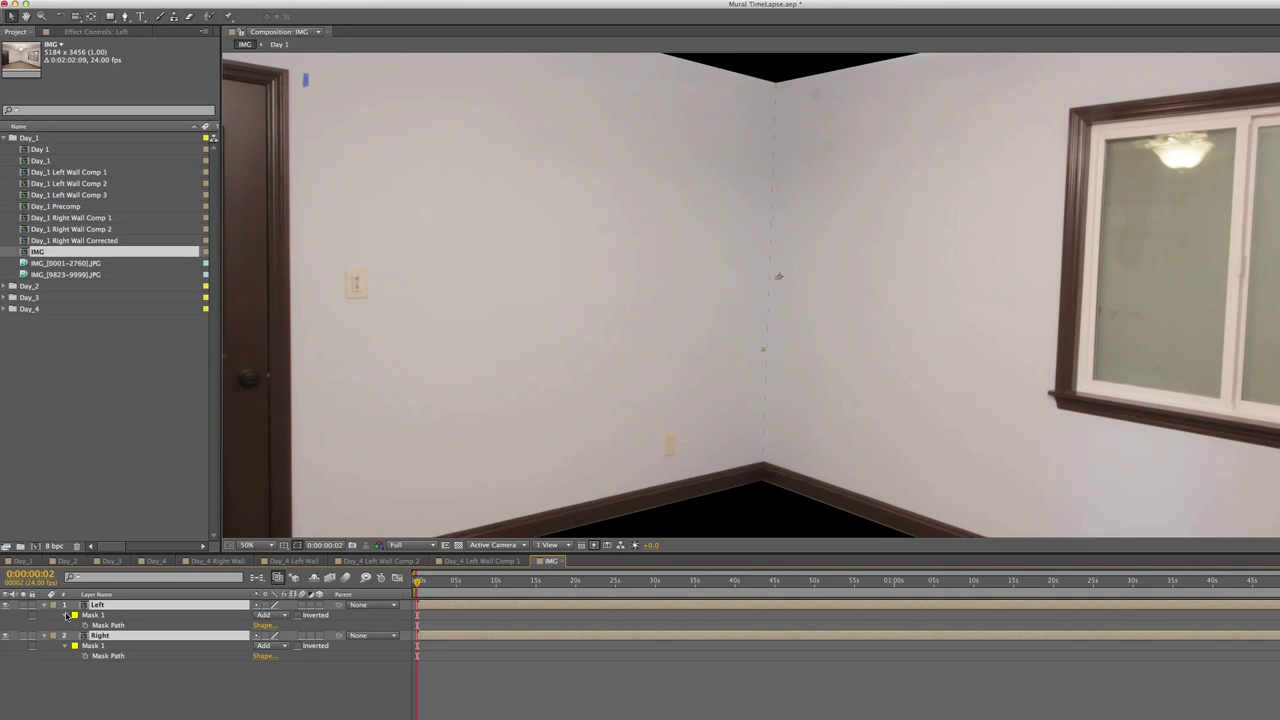
left_click(67, 615)
left_click(67, 615)
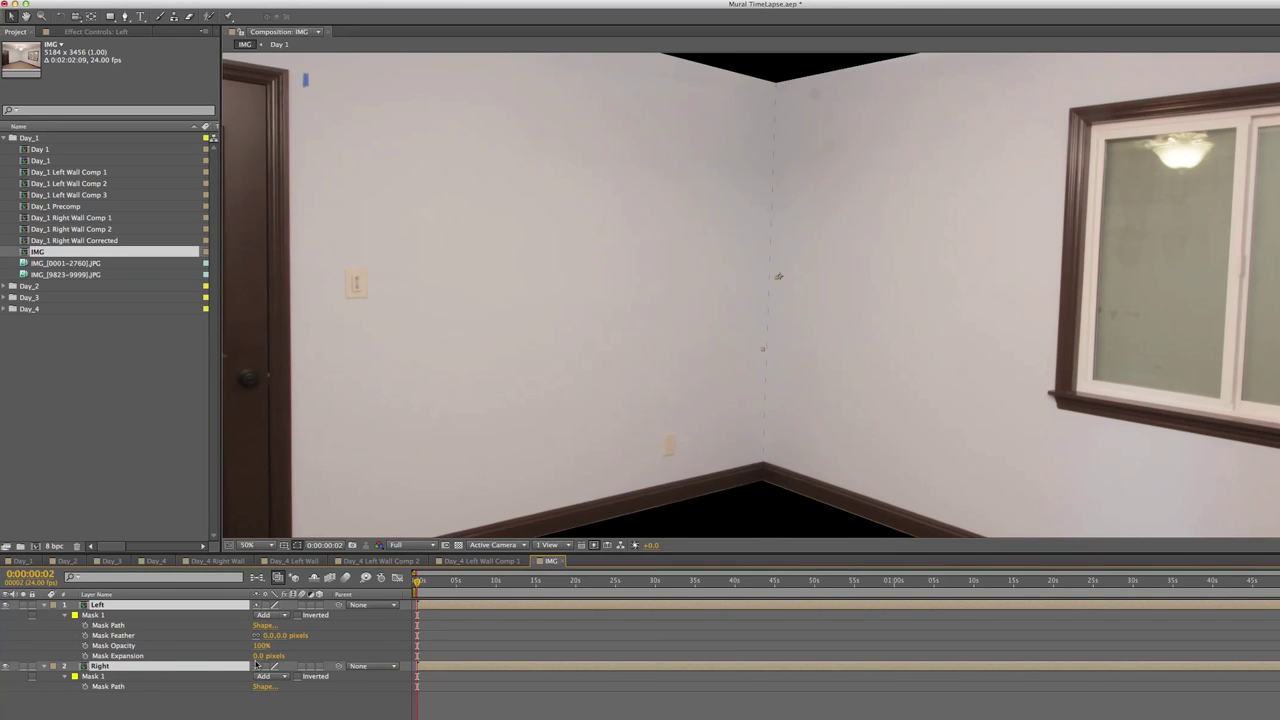
left_click(256, 706)
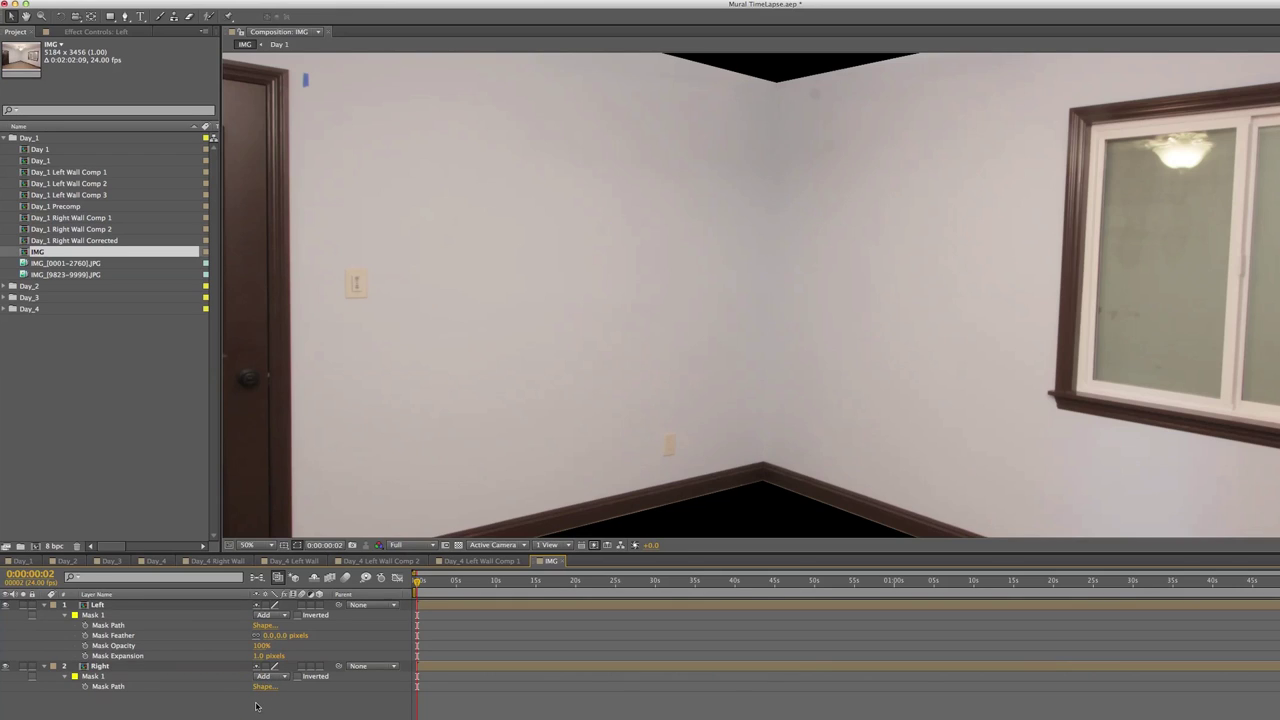
left_click(64, 677)
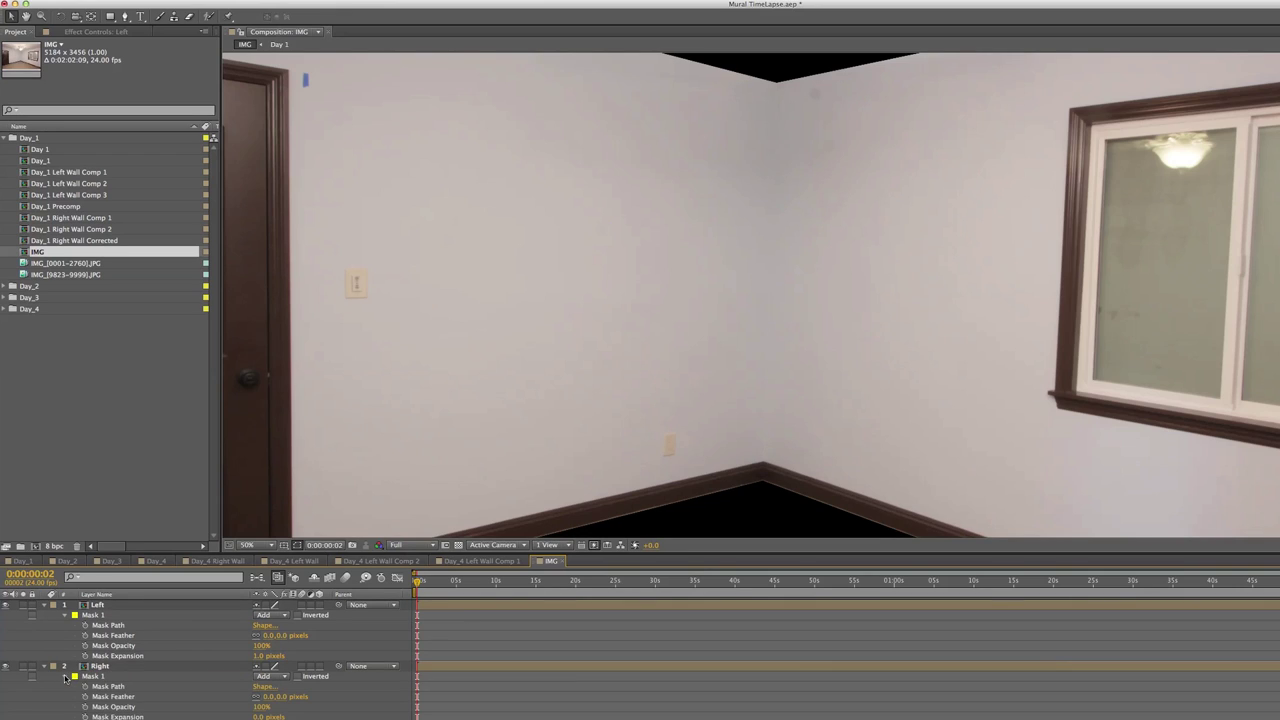
left_click(256, 716)
type("1")
key("Return")
scroll(797, 240, "down", 2)
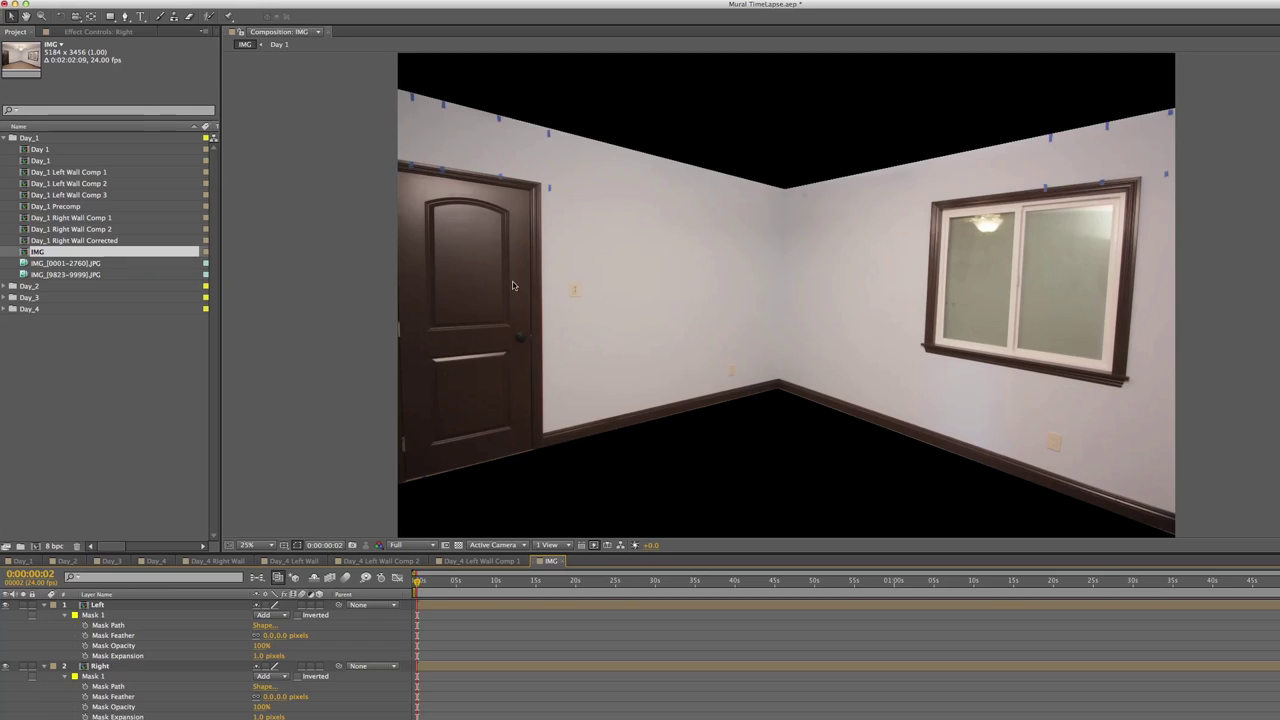
key("comma")
key("period")
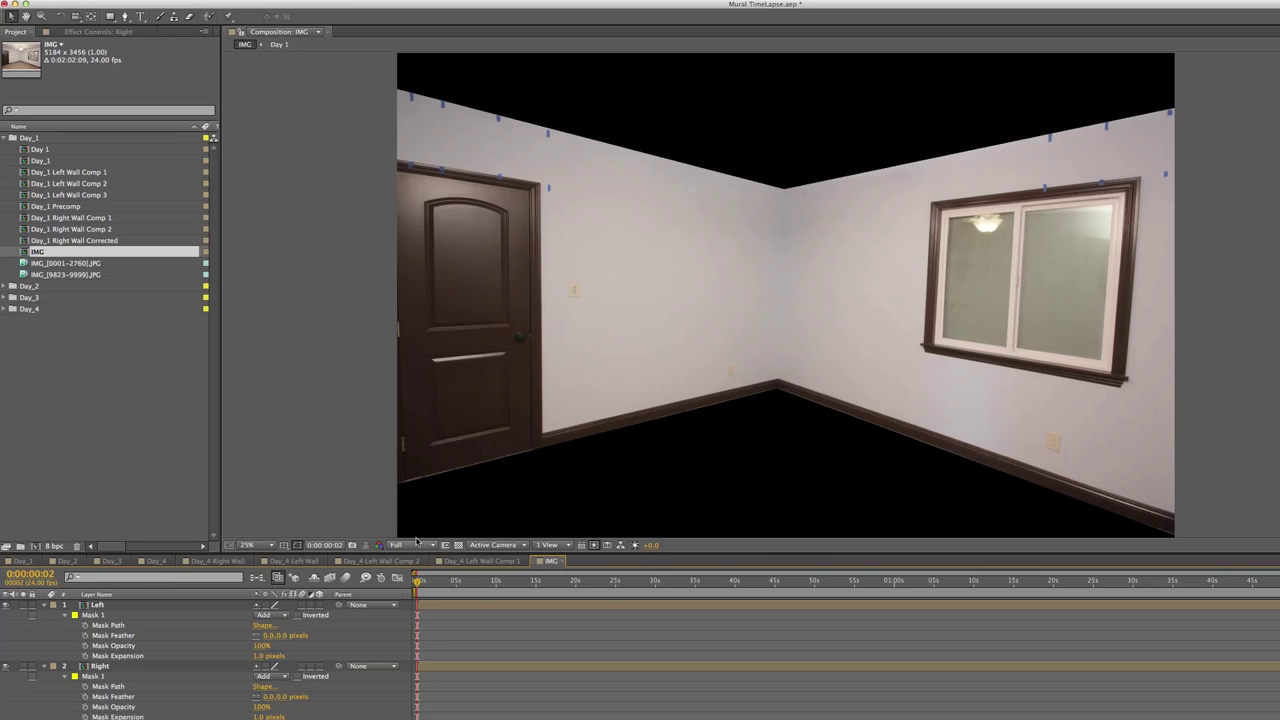
Pre-compose the Left layer as Left Comp 1 and open it zoomed out.
left_click(100, 605)
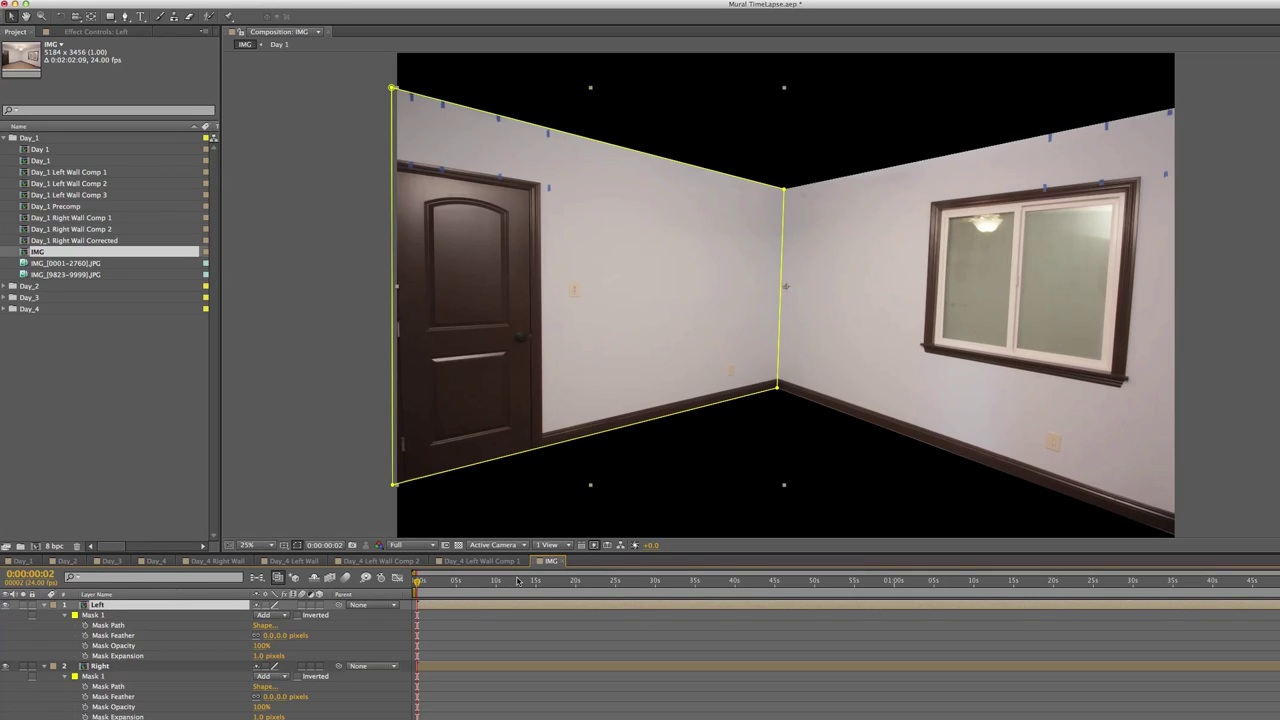
key("super+shift+c")
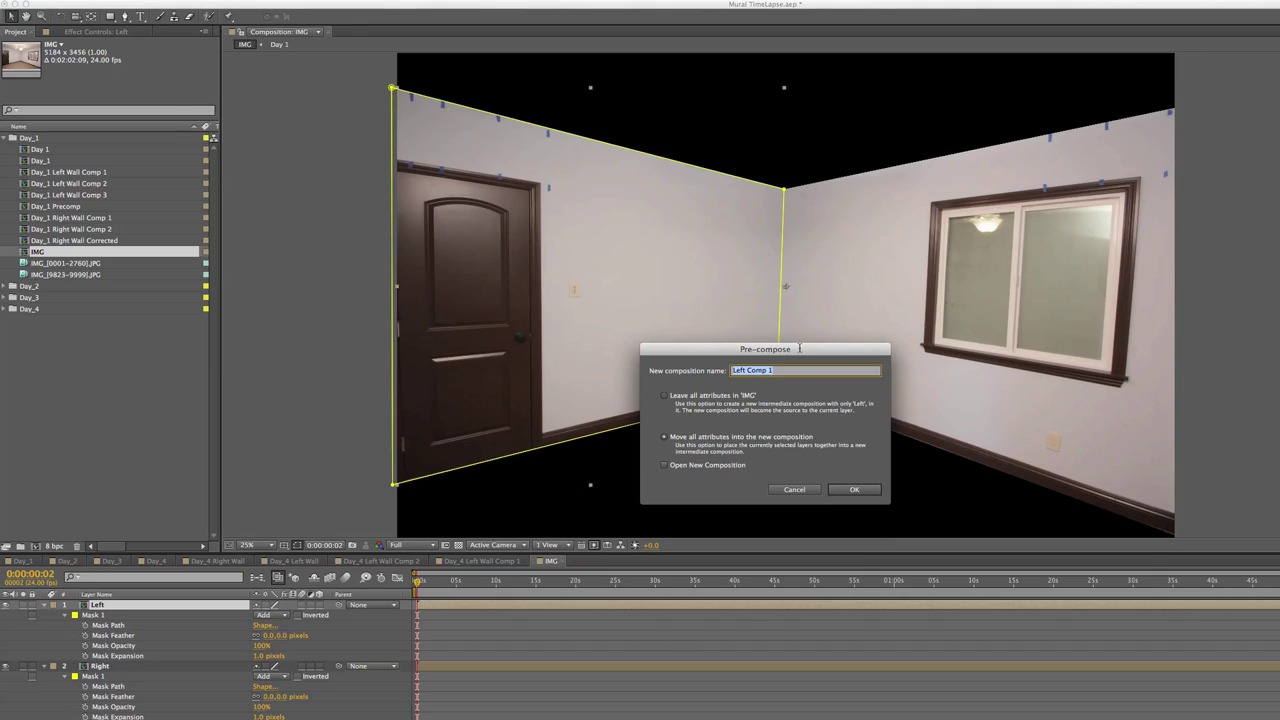
left_click(854, 489)
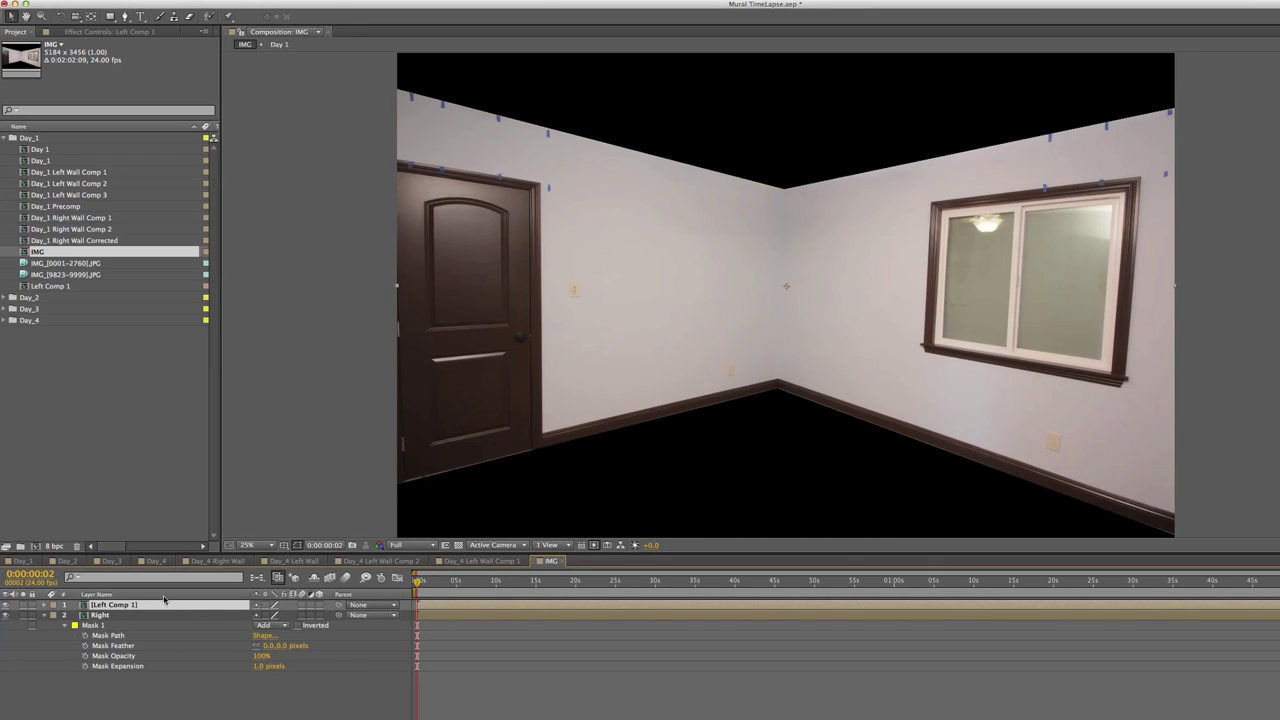
double_click(131, 605)
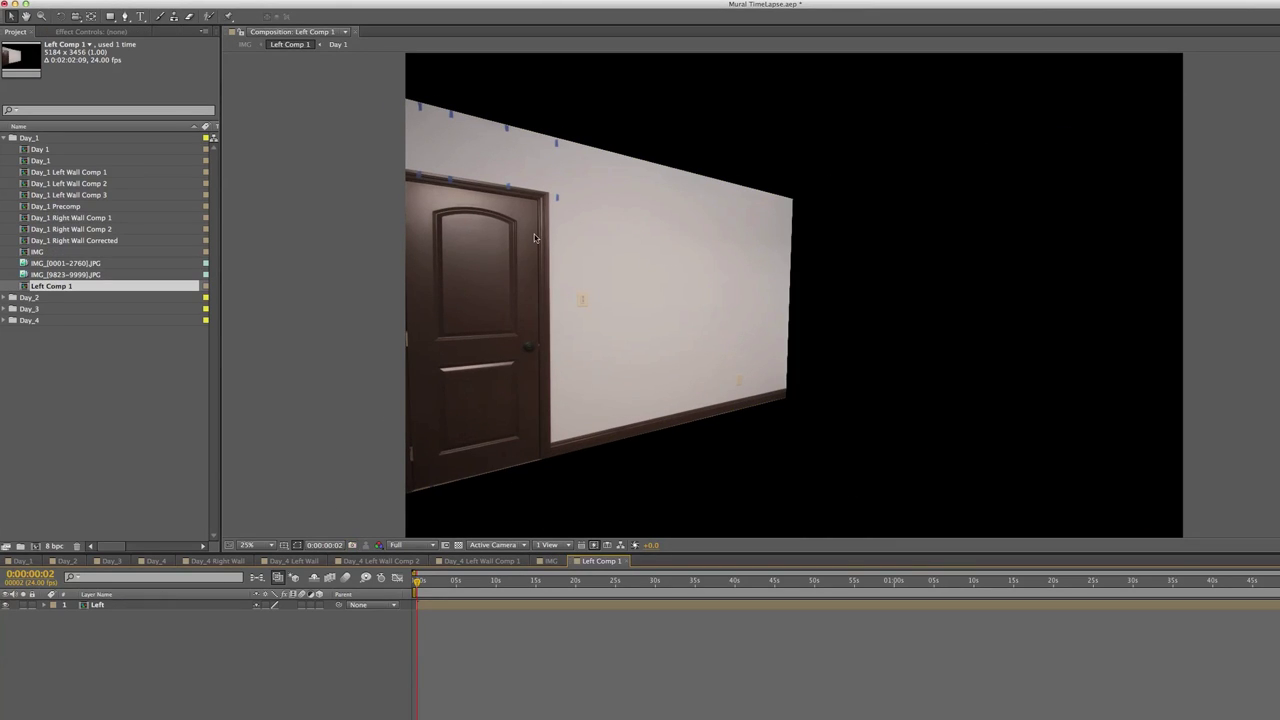
key("comma")
Move the Left layer's anchor point to the wall's left edge with the Pan Behind tool.
left_click(742, 287)
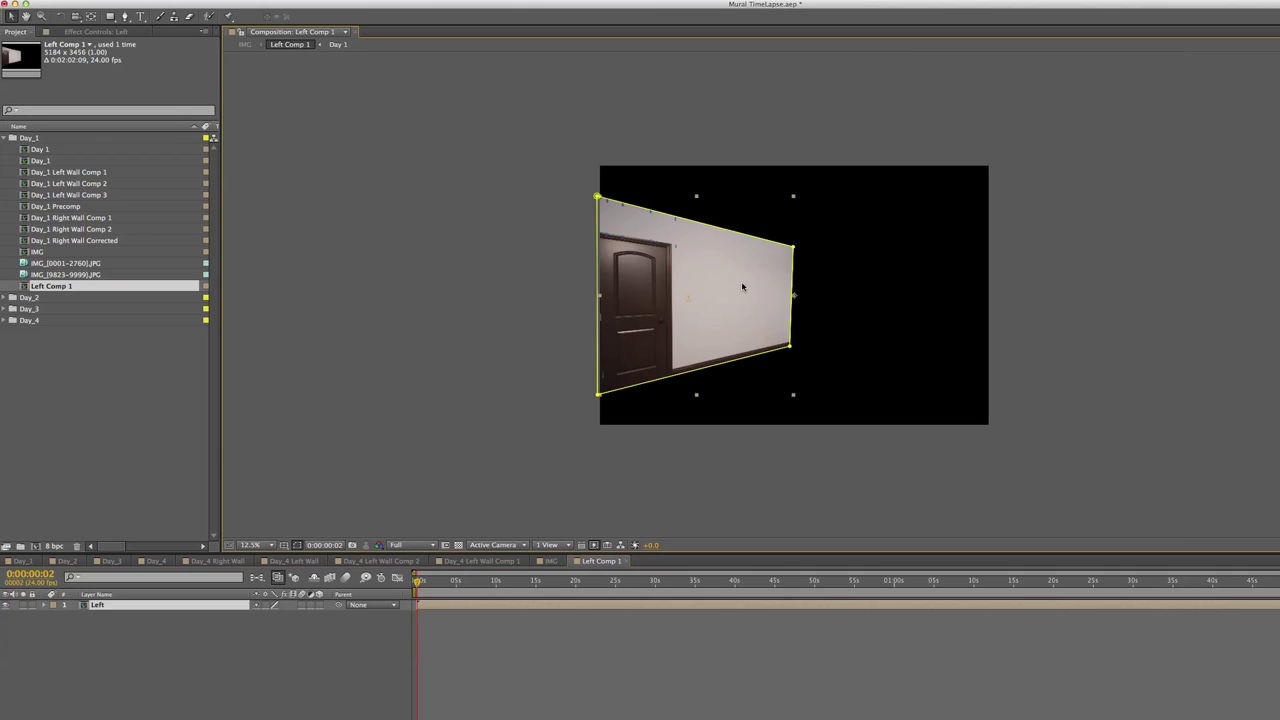
left_click(89, 17)
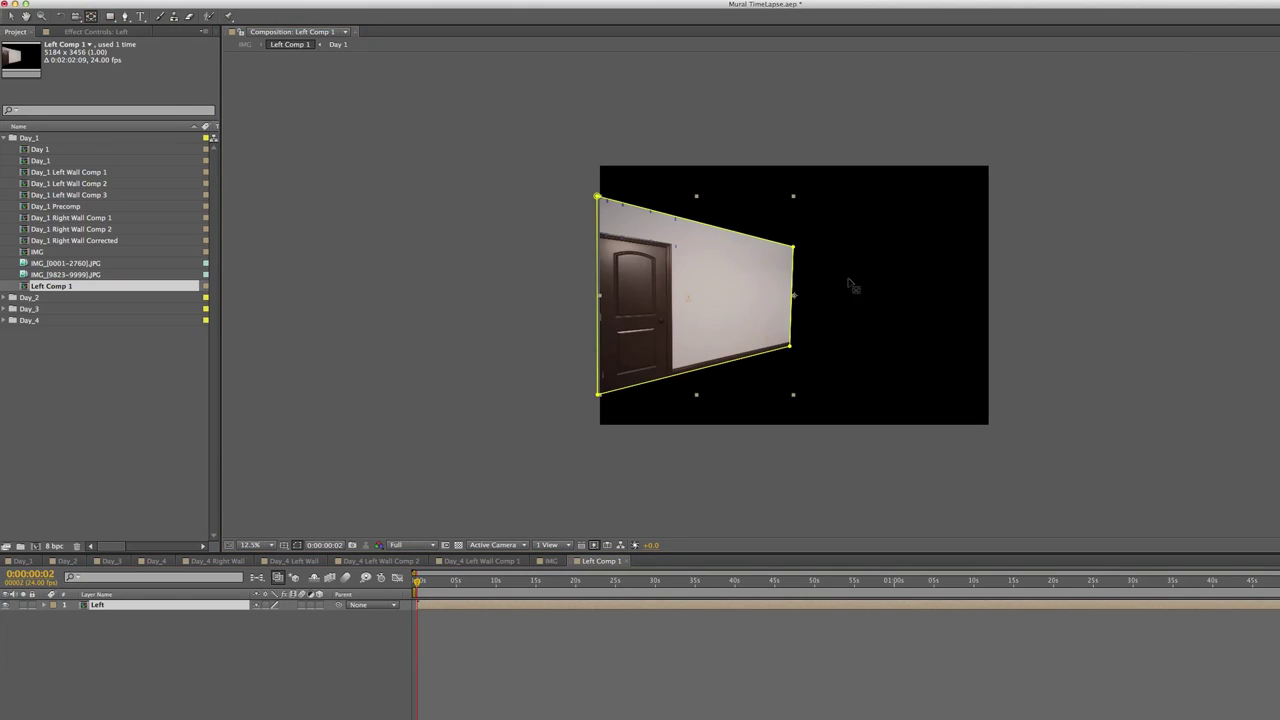
left_click_drag(797, 297, 600, 304)
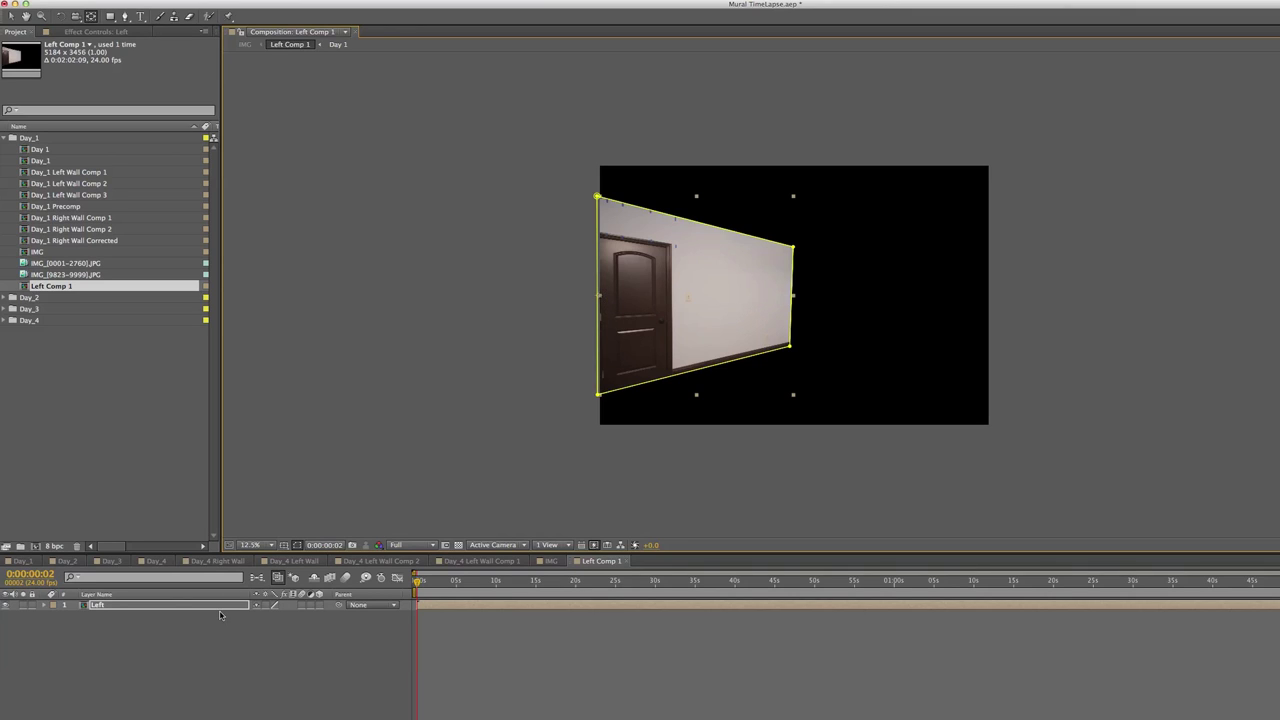
Scale the Left layer to 200.0, 128.0% and turn on the transparency grid.
key("s")
left_click(257, 617)
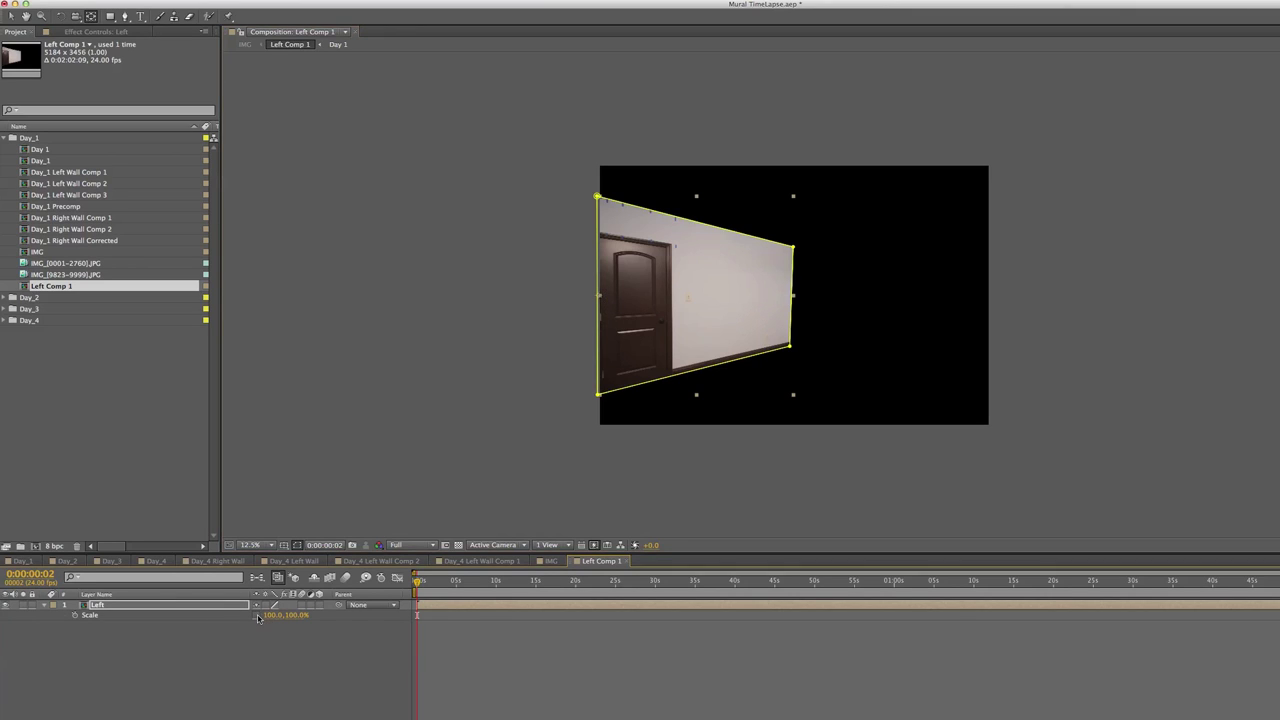
left_click_drag(298, 616, 315, 616)
left_click(325, 664)
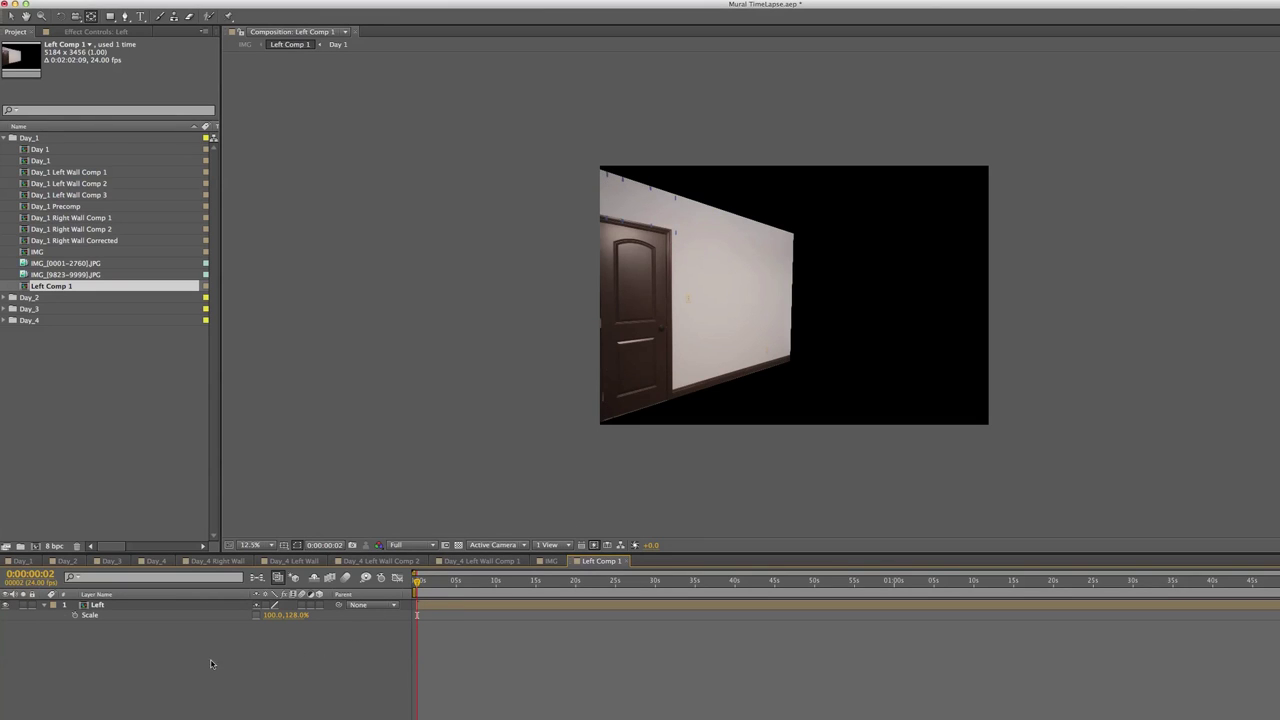
left_click(273, 614)
left_click_drag(287, 615, 331, 610)
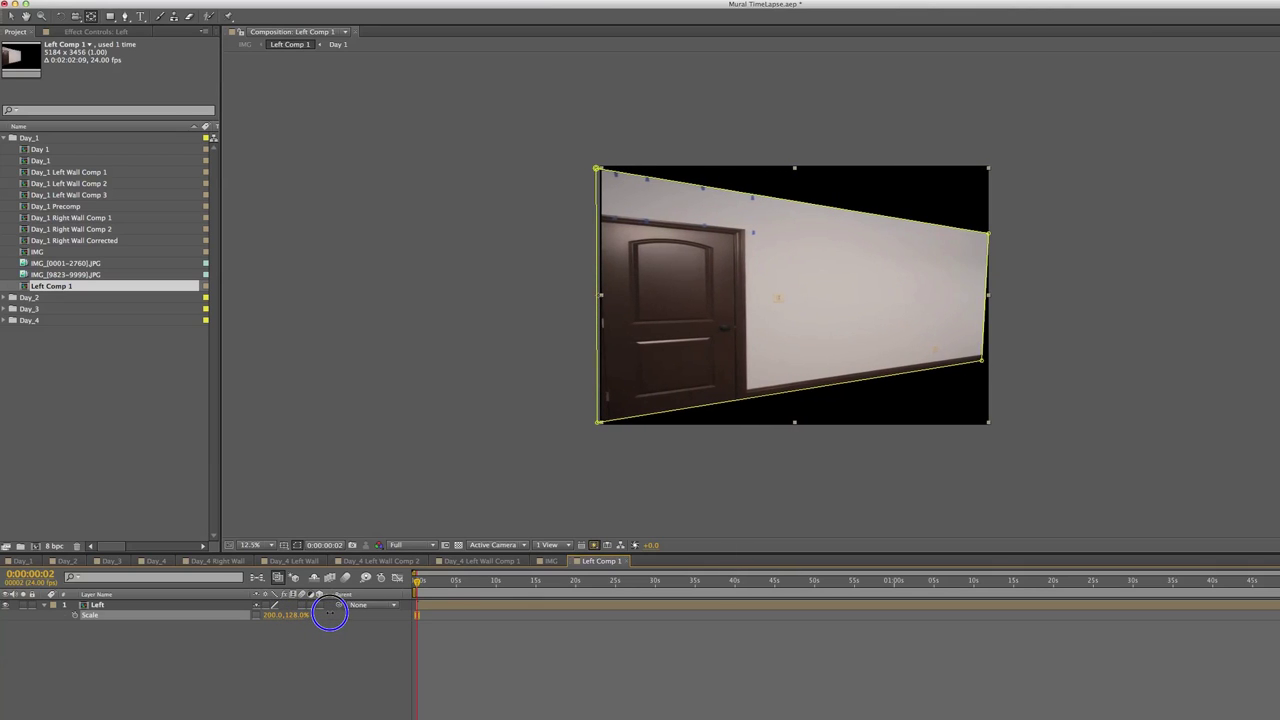
left_click(361, 680)
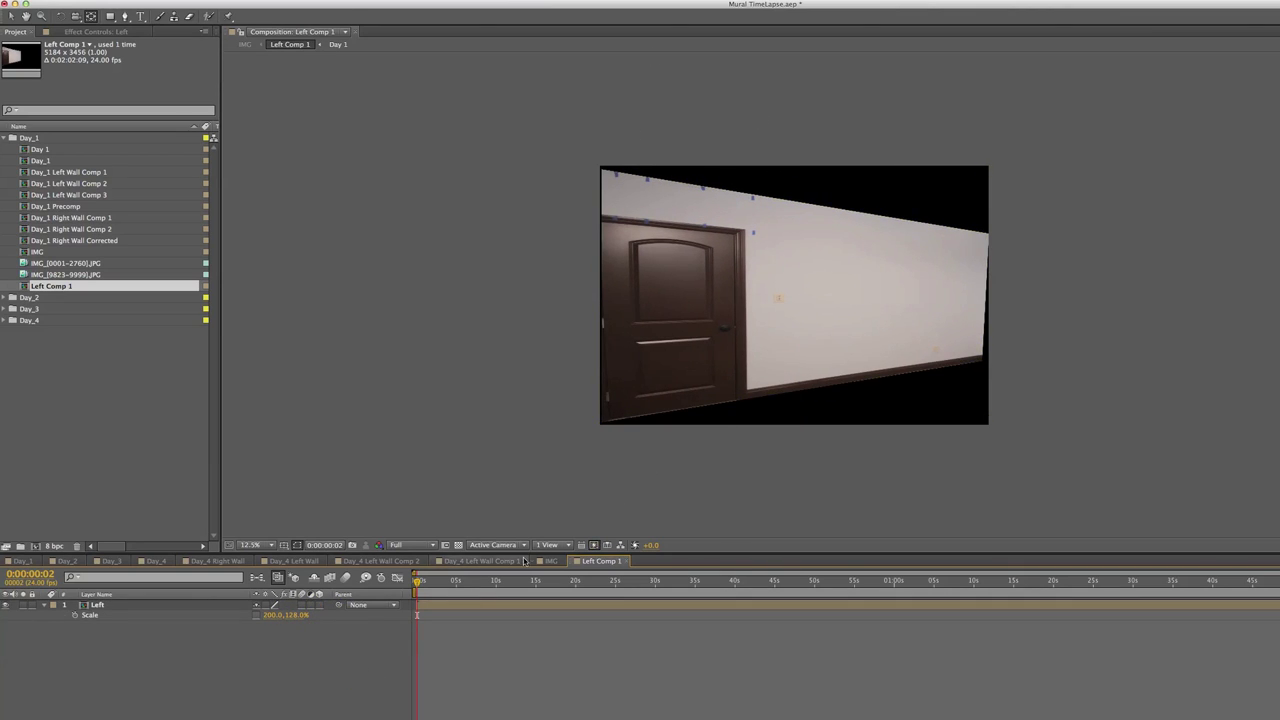
left_click(458, 545)
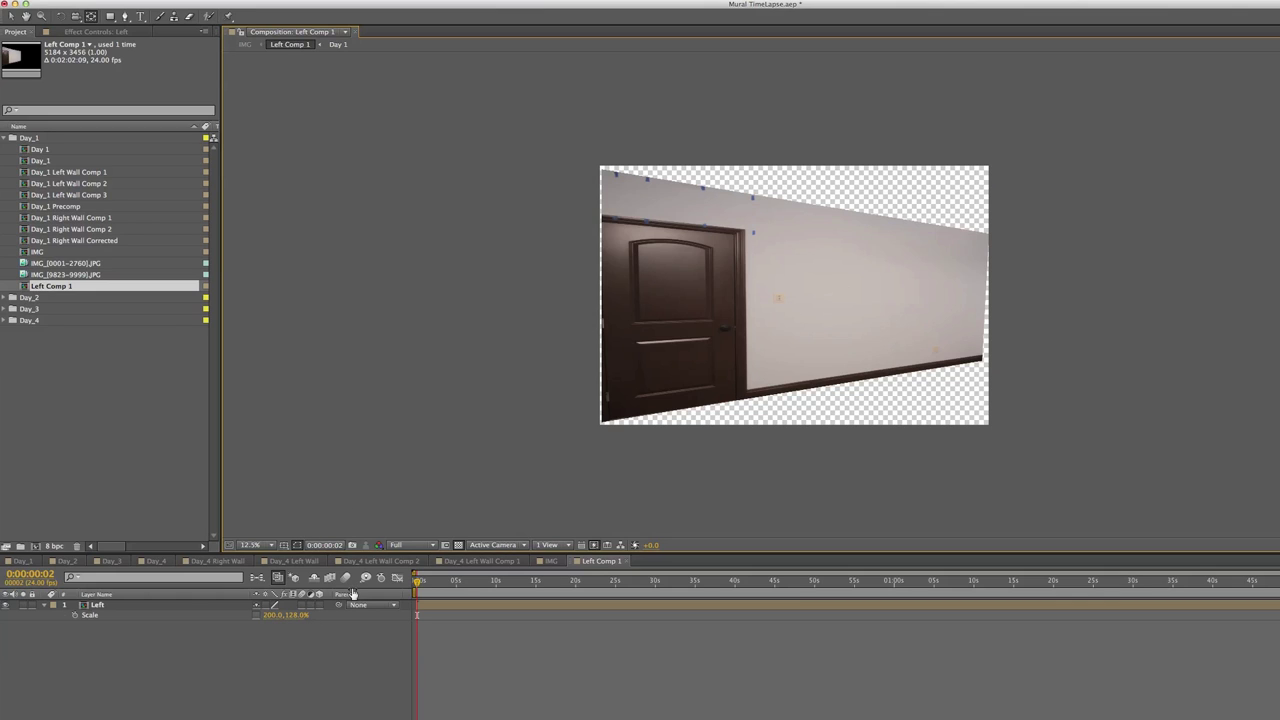
Apply Corner Pin to the Left layer and pull its right corners outward to widen the wall.
left_click_drag(1279, 273, 911, 305)
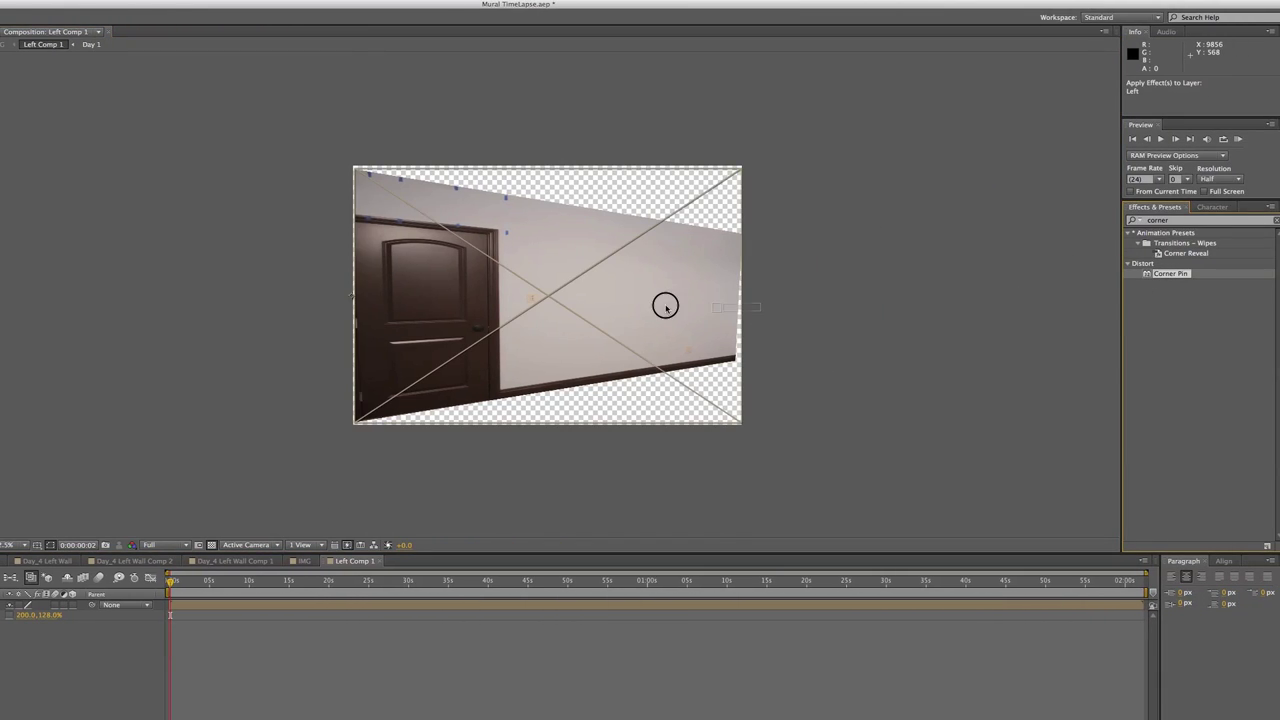
left_click_drag(665, 305, 666, 304)
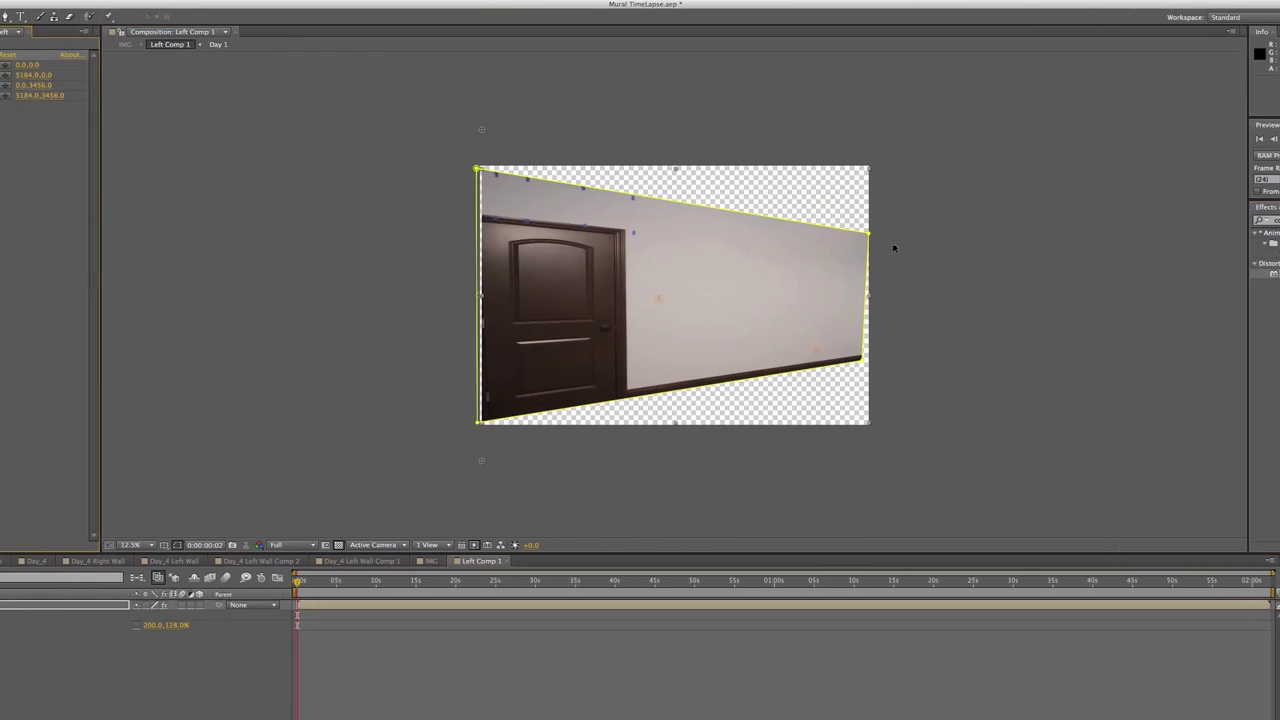
key("period")
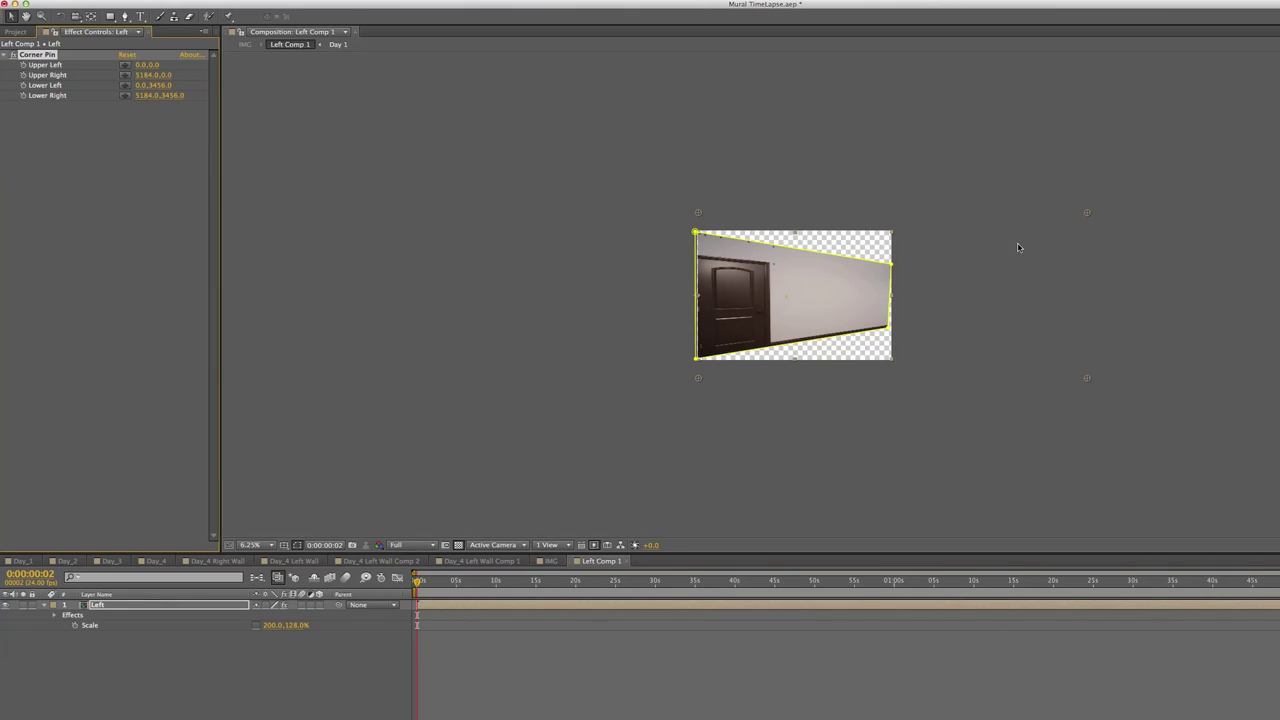
left_click_drag(1087, 213, 1164, 71)
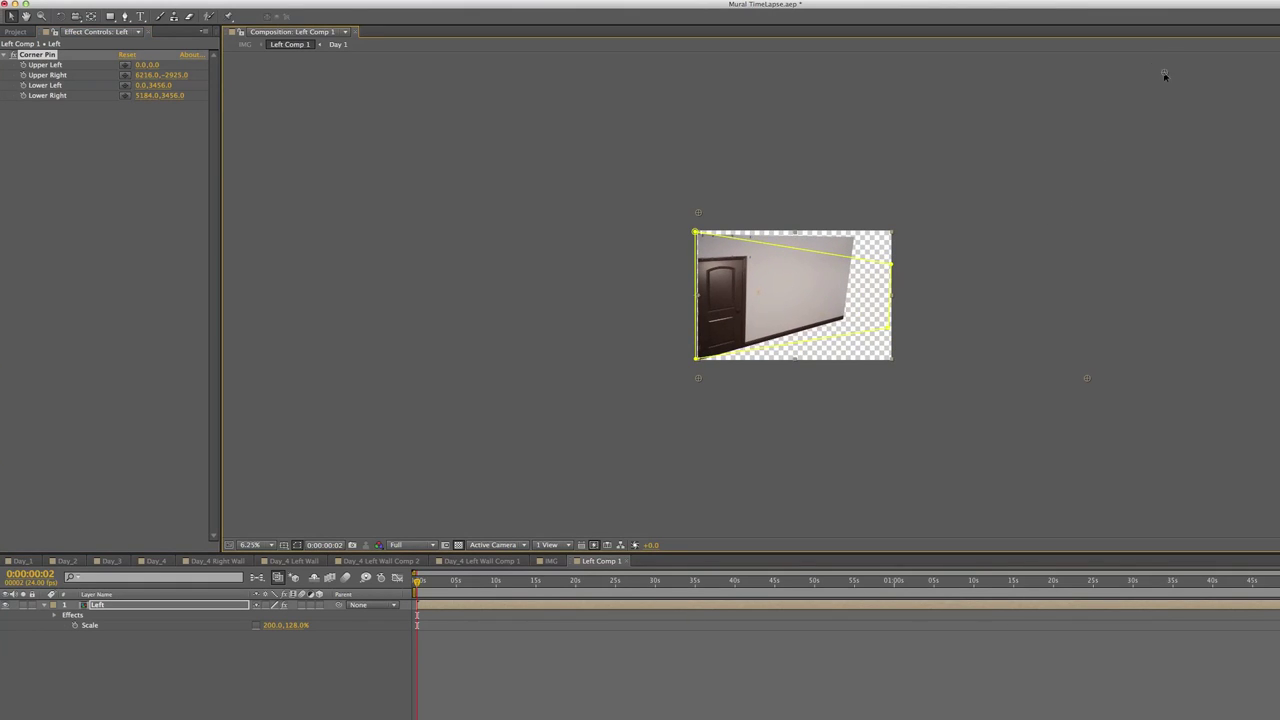
left_click_drag(1088, 379, 1224, 536)
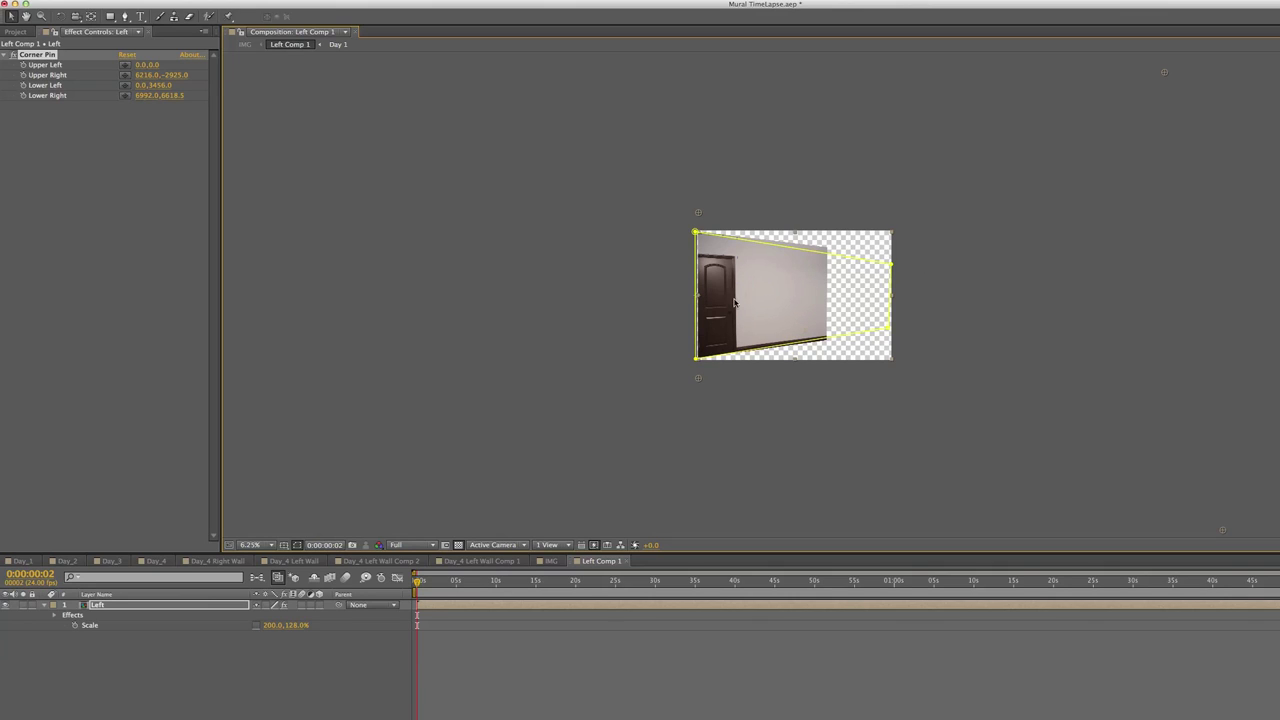
left_click_drag(264, 627, 320, 627)
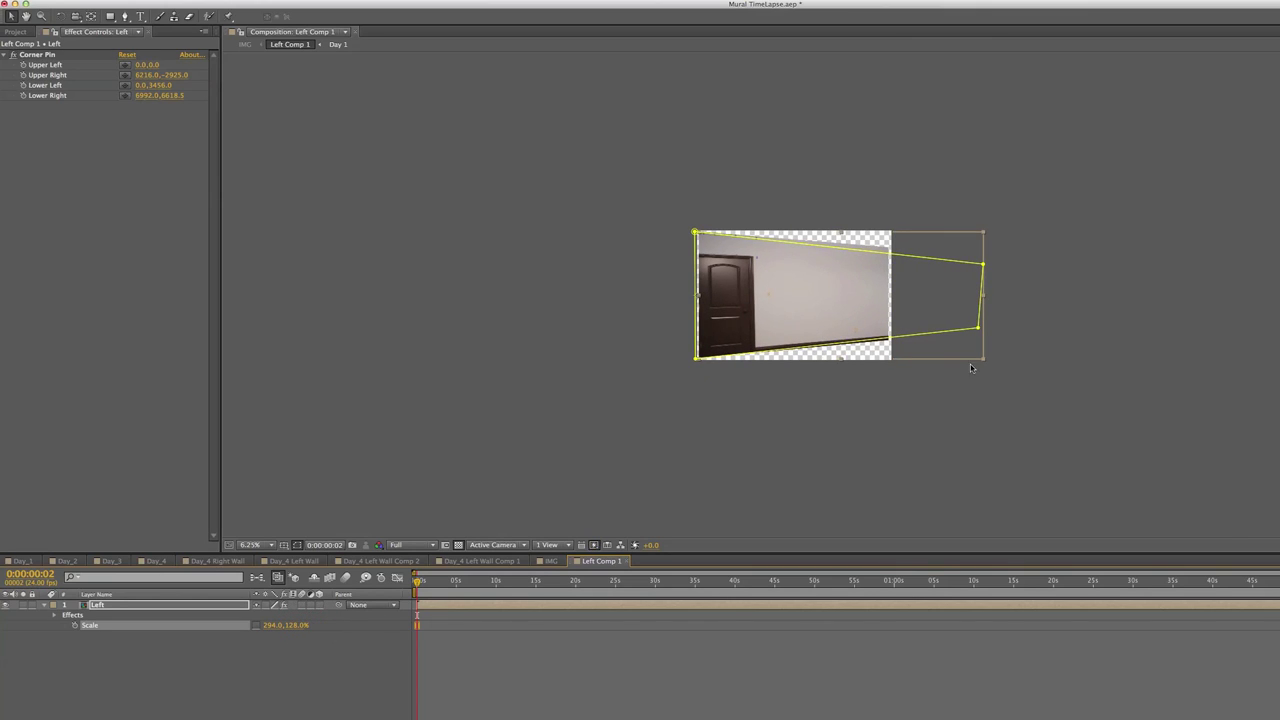
Refine the corner handles until the layer scales to 387.0, 128.0%, then hide the handles.
key("comma")
key("comma")
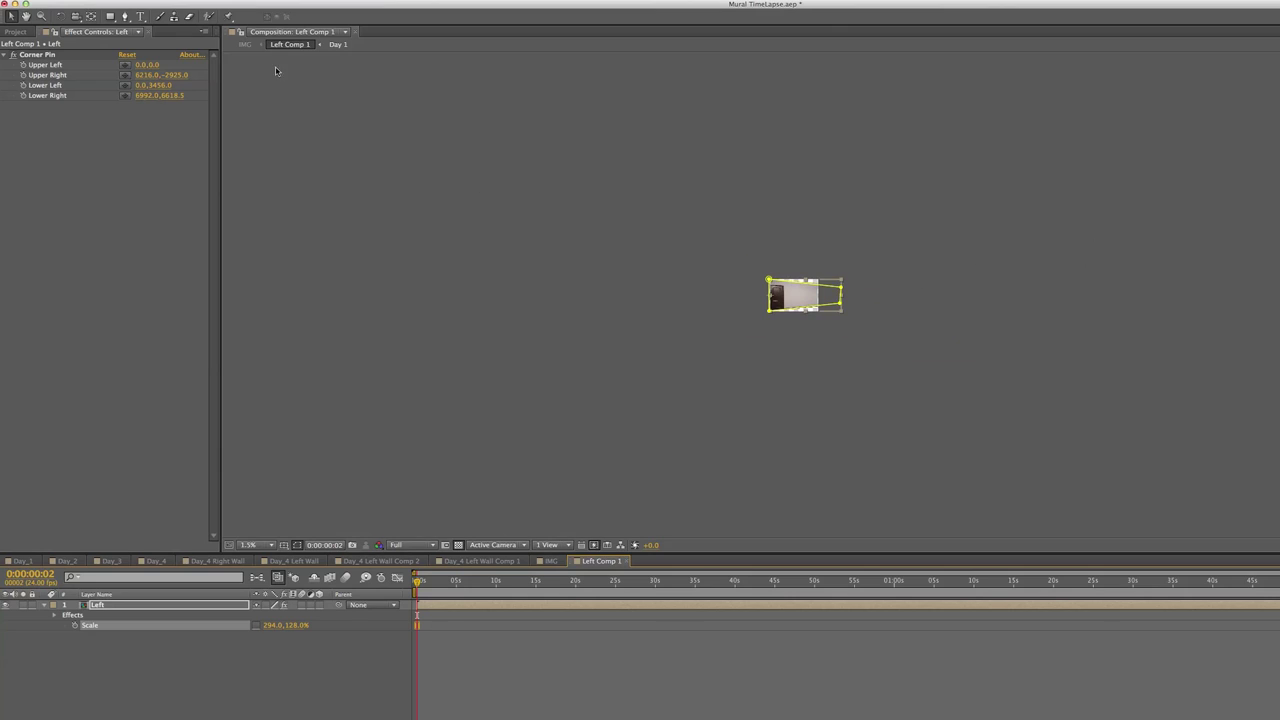
left_click(37, 56)
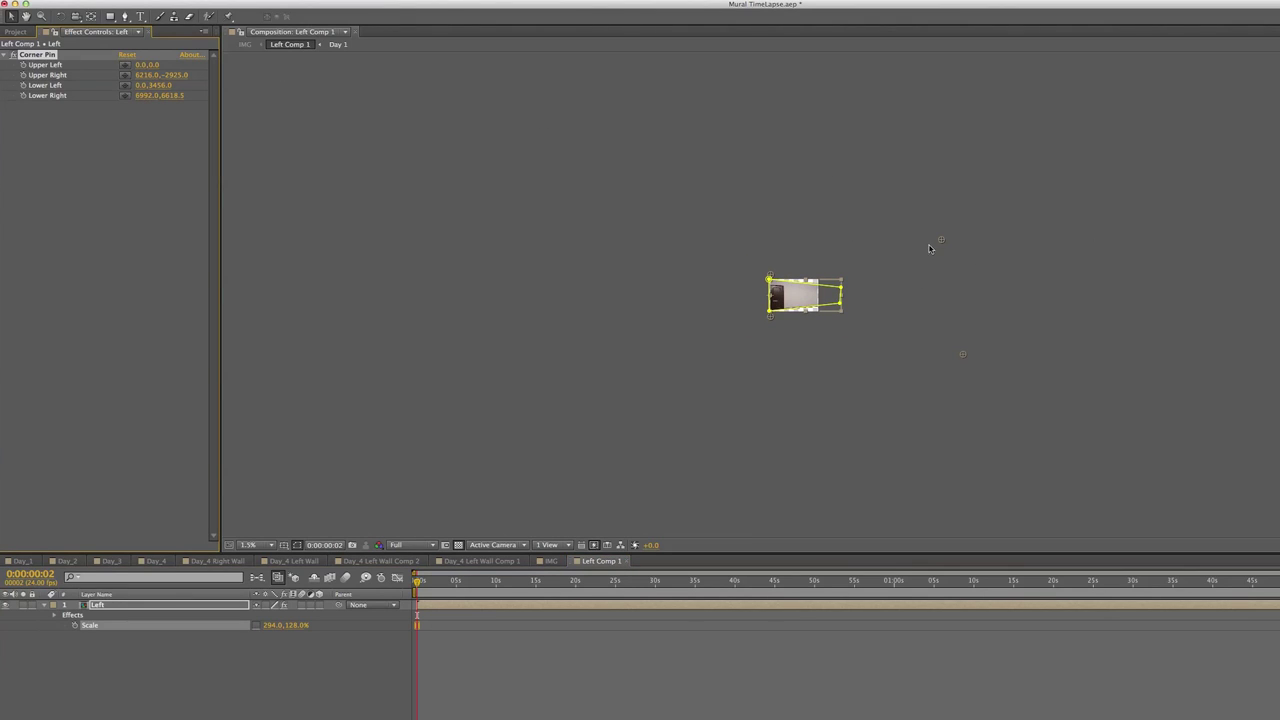
left_click_drag(942, 240, 957, 206)
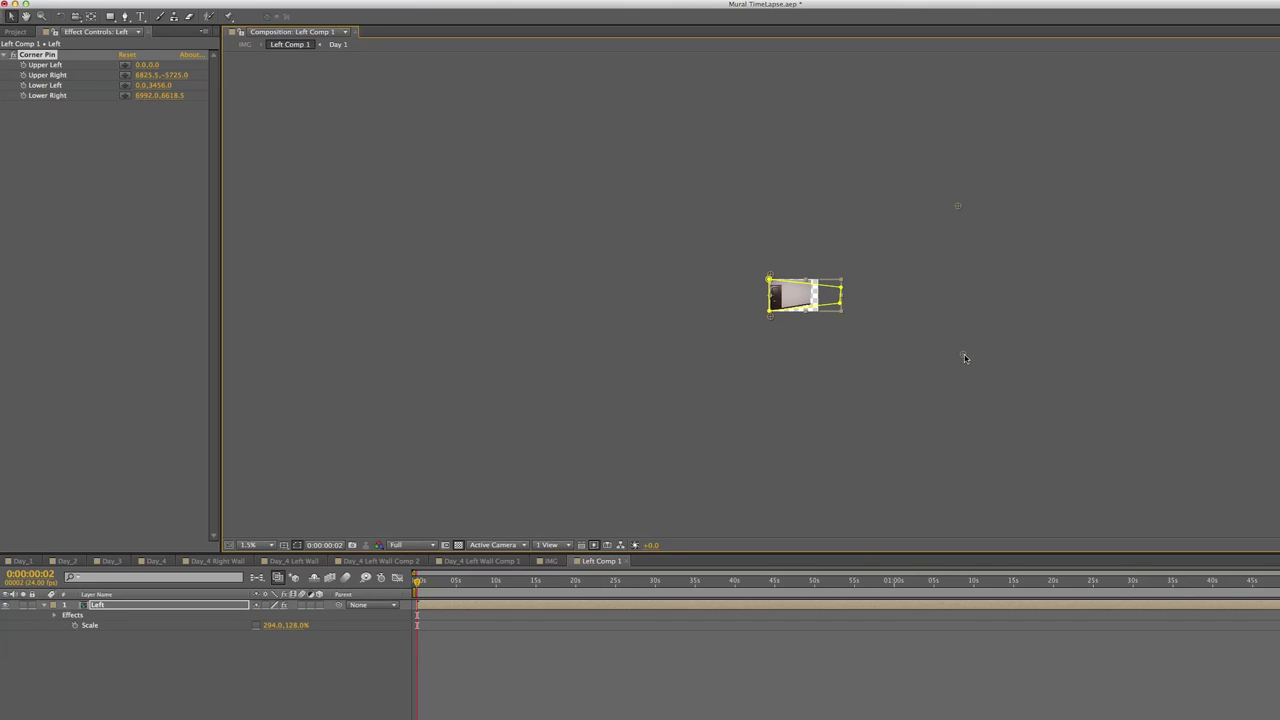
left_click_drag(963, 356, 980, 394)
left_click_drag(276, 630, 329, 627)
left_click(729, 366)
scroll(745, 352, "up", 2)
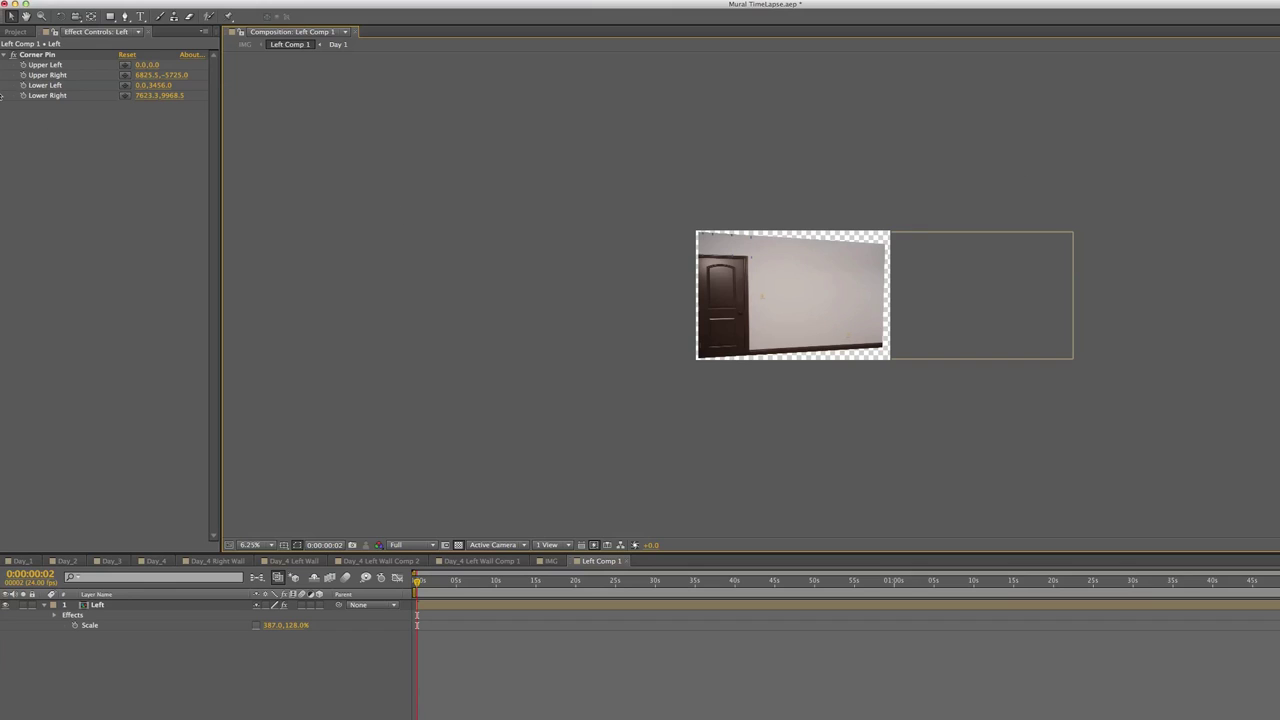
left_click(37, 54)
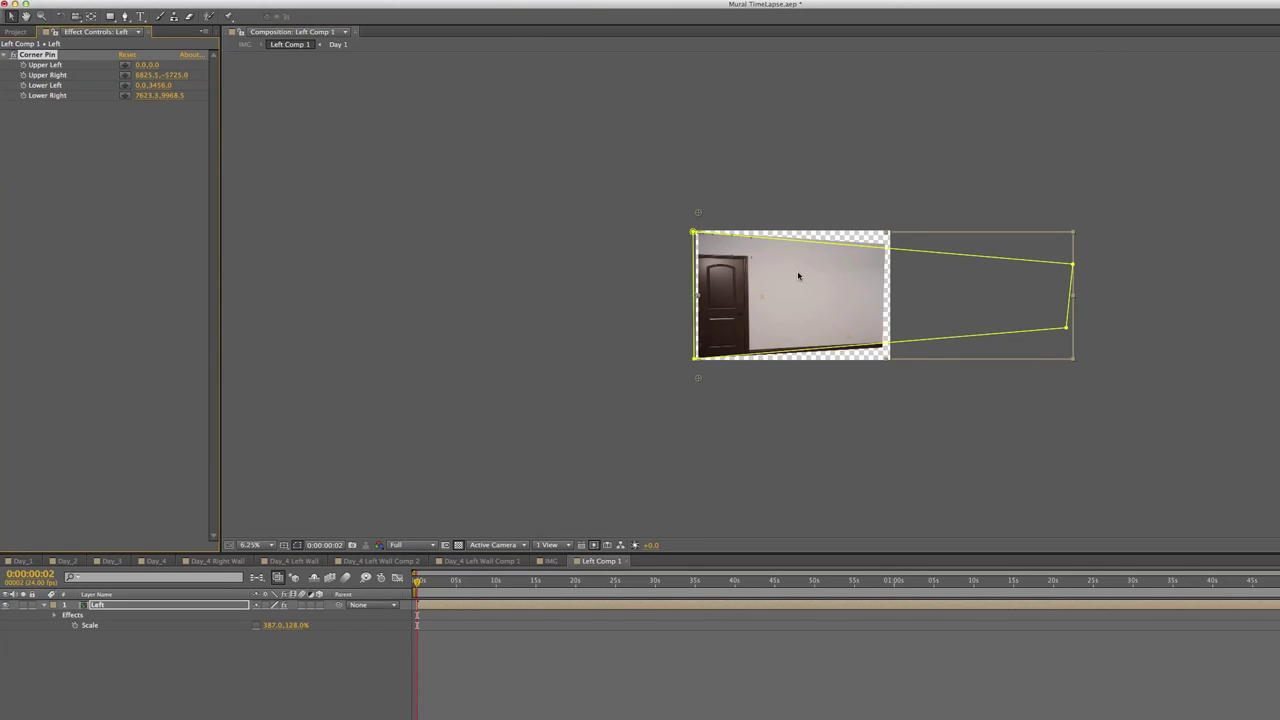
left_click(631, 672)
left_click(122, 606)
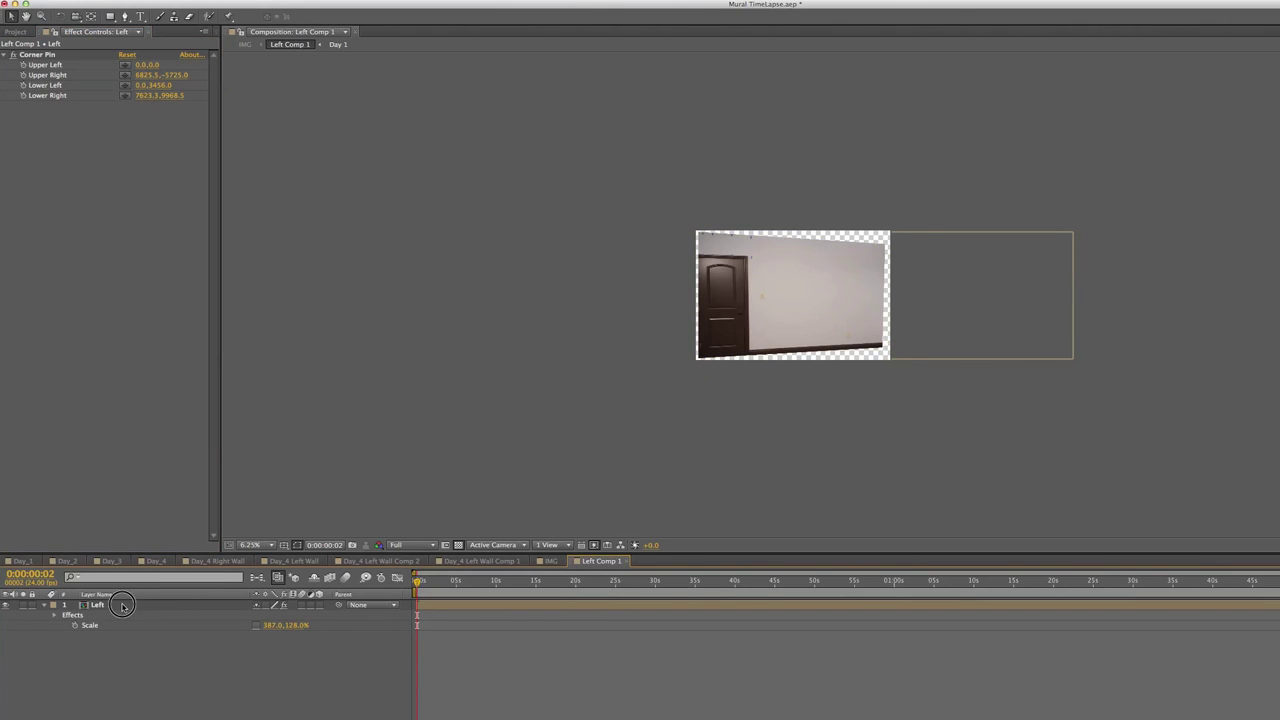
Pre-compose the Left layer as Left Comp 2 and add a fresh Corner Pin to it.
key("super+shift+c")
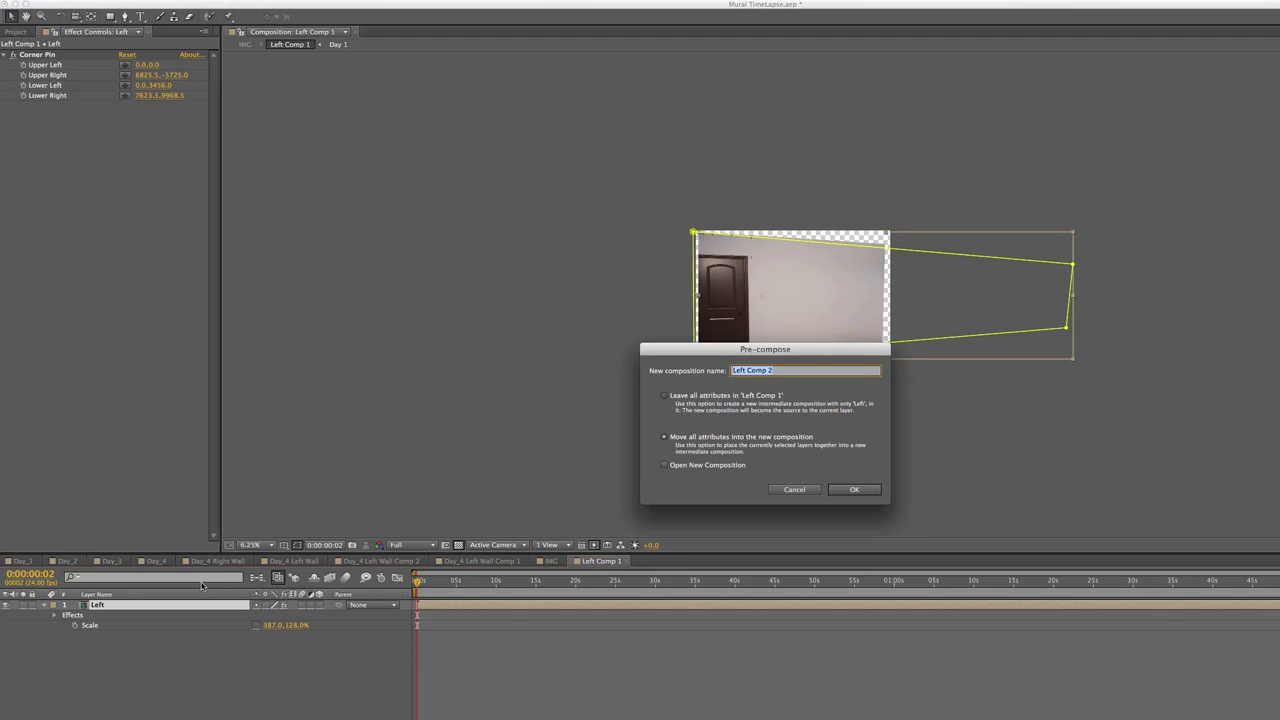
left_click(855, 489)
left_click(1067, 256)
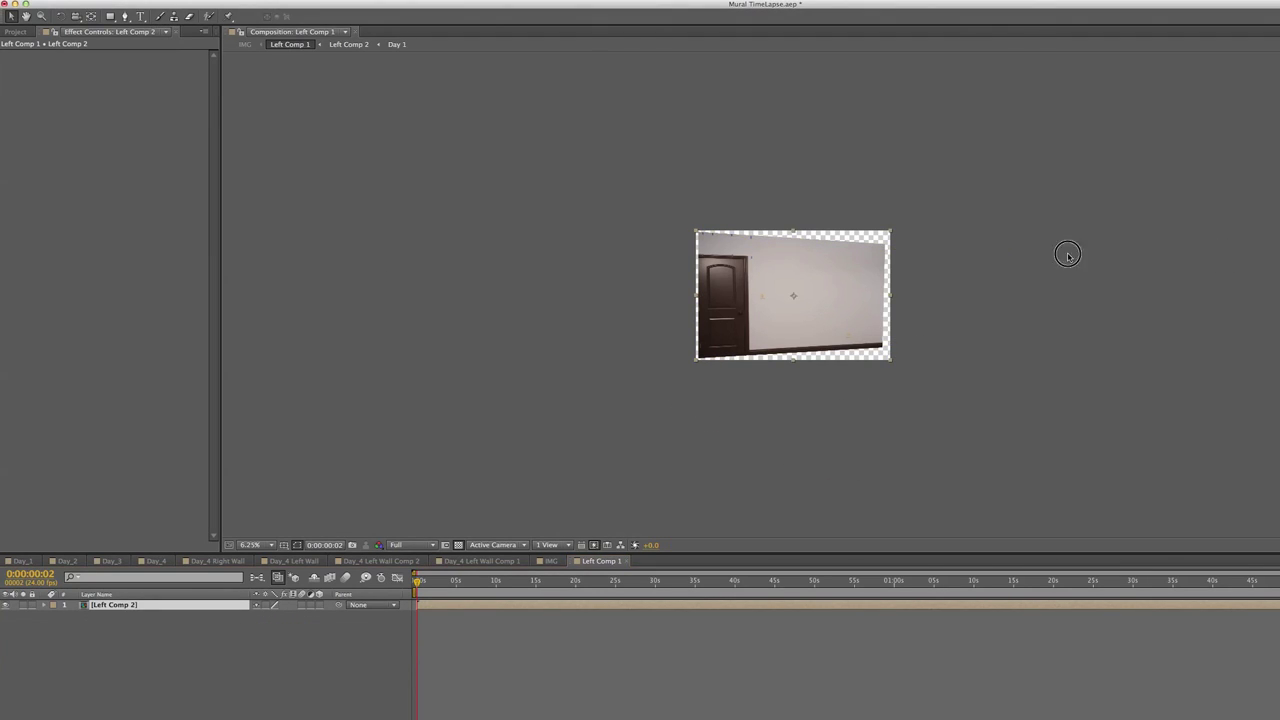
left_click(823, 294)
key("super+alt+shift+e")
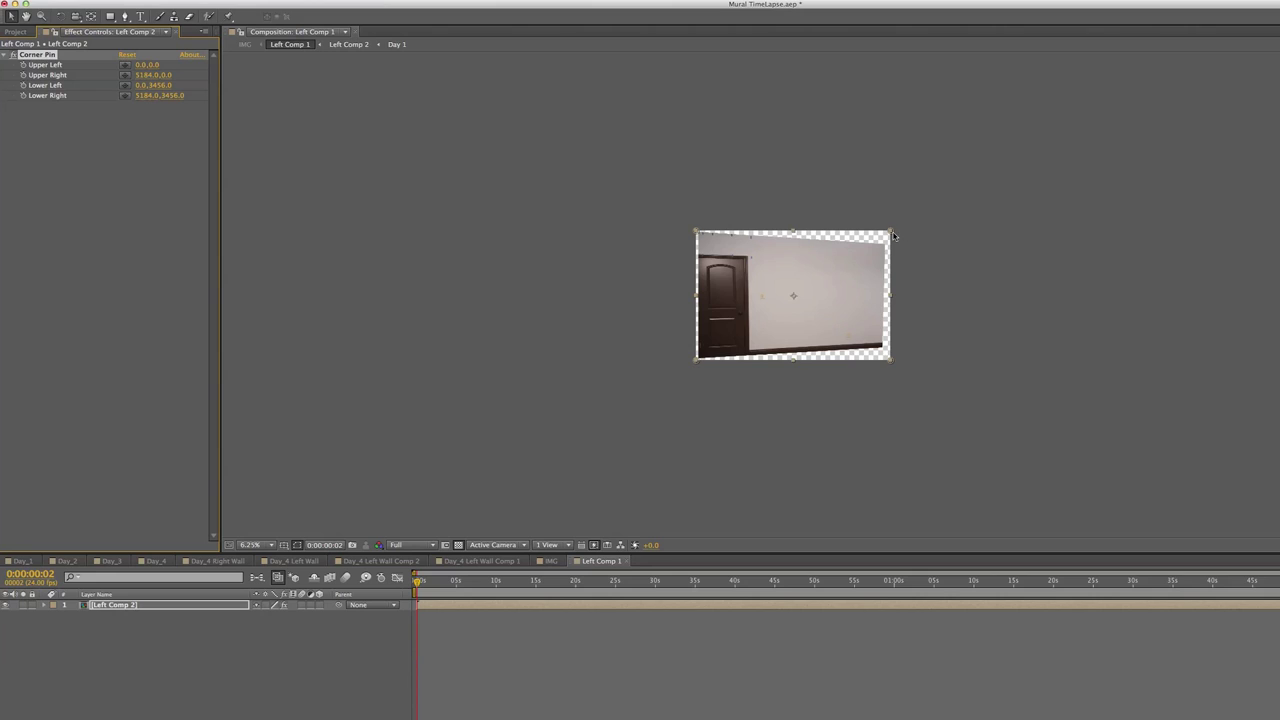
Pull the upper-right, lower-right and lower-left corners outward to straighten the wall's edges.
key("period")
key("period")
left_click_drag(1013, 192, 1012, 139)
left_click_drag(980, 207, 971, 86)
key("space")
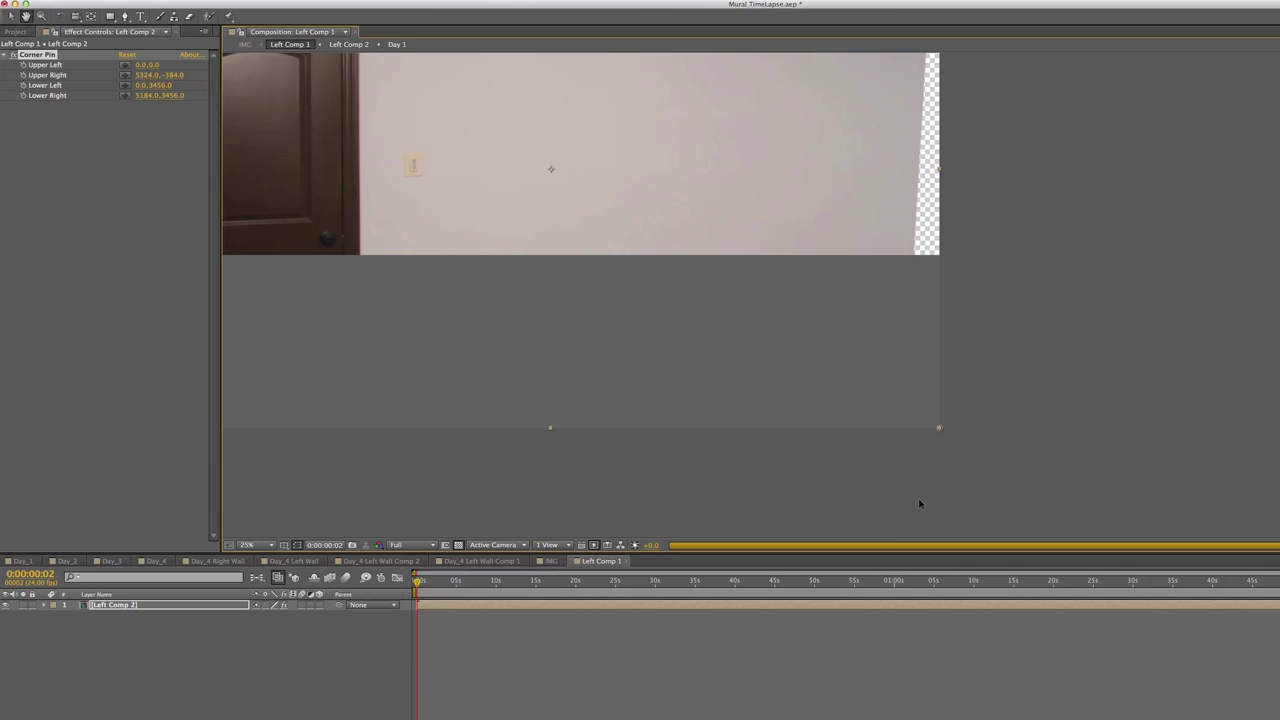
left_click_drag(945, 438, 975, 486)
left_click_drag(480, 357, 902, 362)
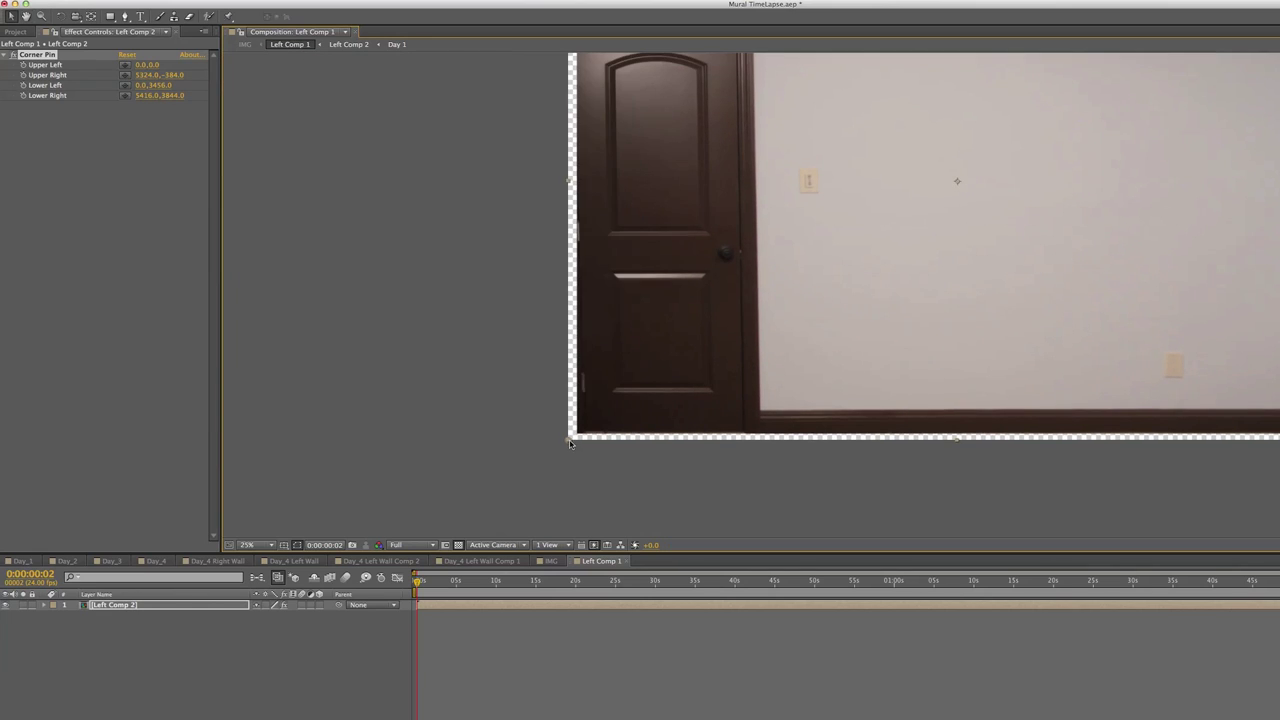
left_click_drag(571, 444, 566, 447)
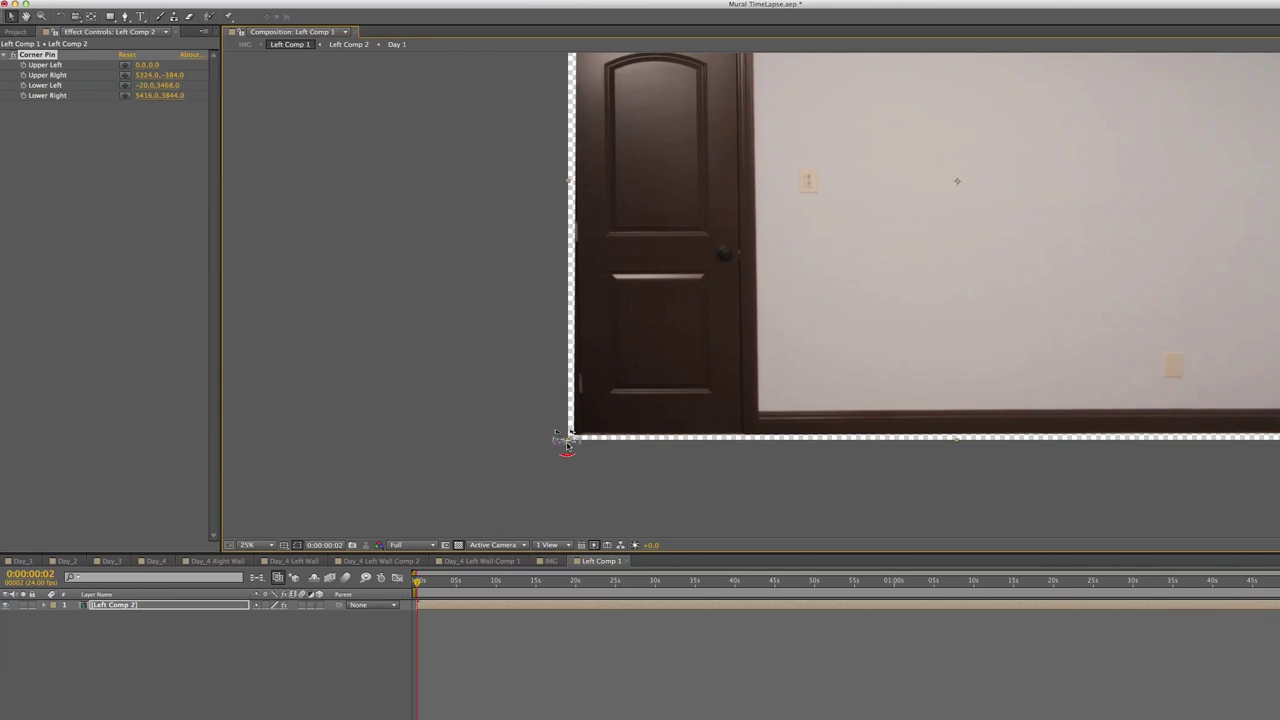
Fine-tune all four corners, setting upper-left -32,-8 and lower-left -44,3476.
scroll(578, 422, "down", 2)
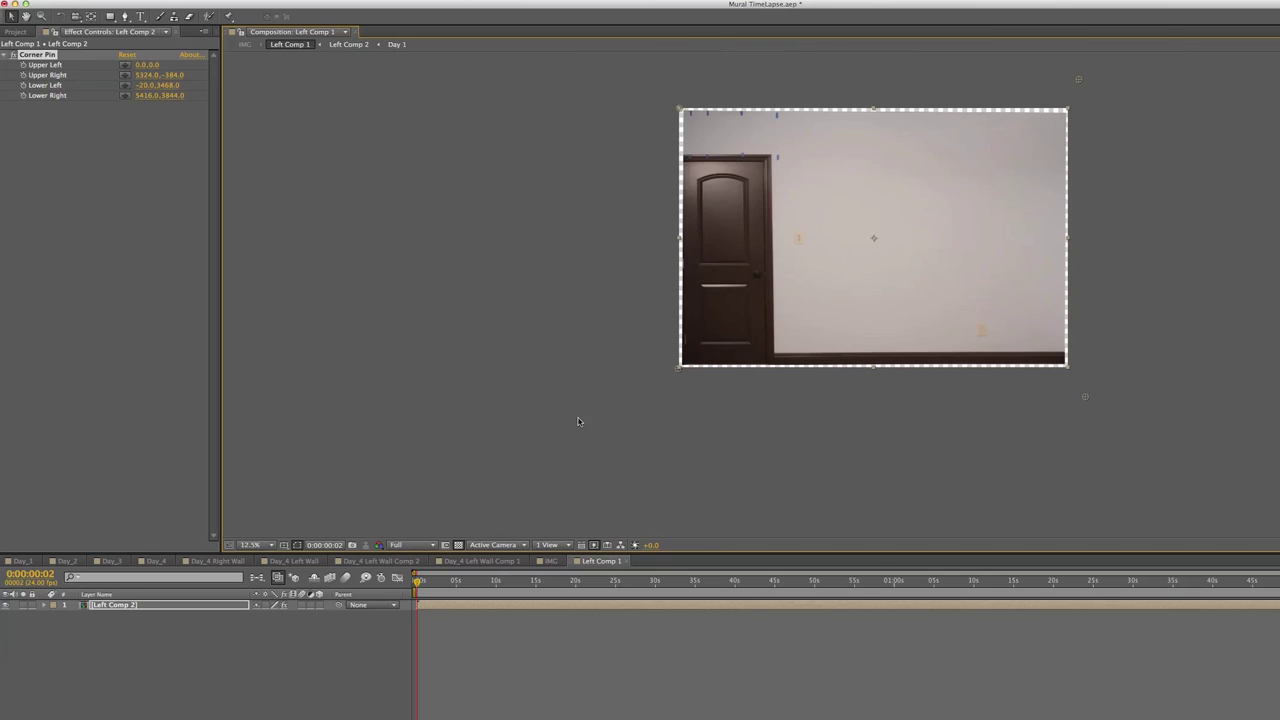
left_click_drag(1053, 284, 883, 331)
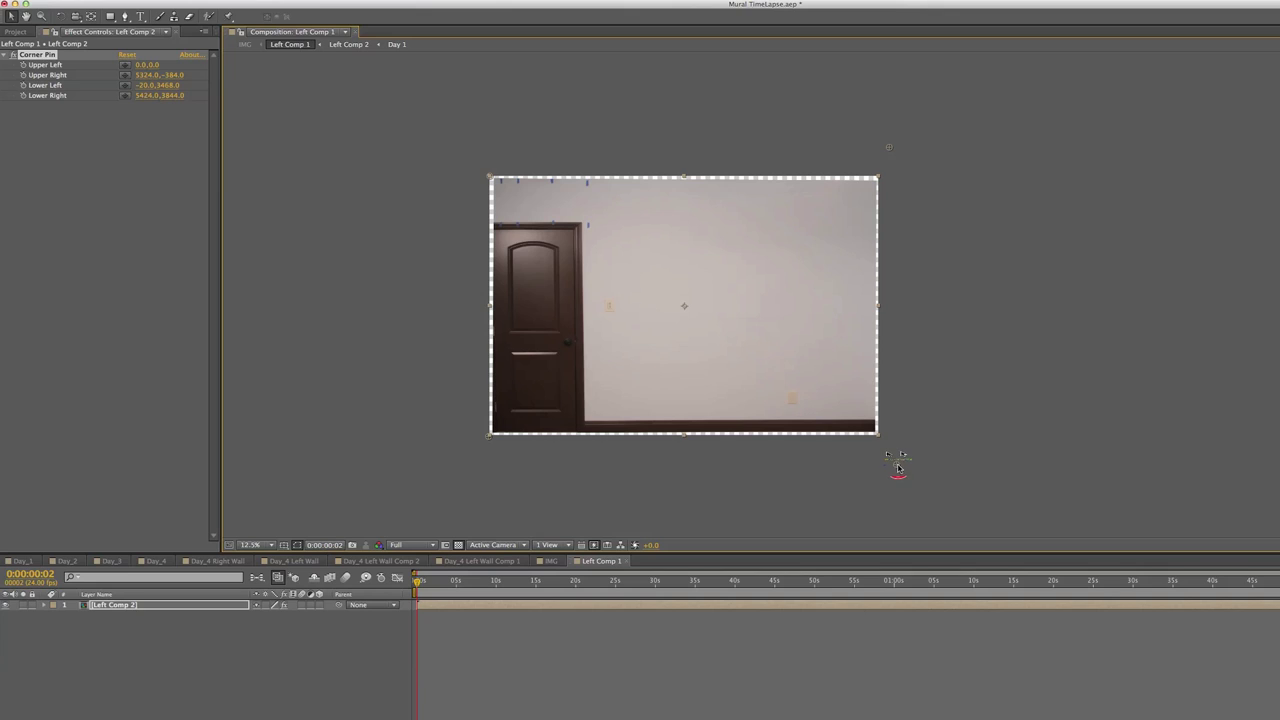
mouse_move(898, 468)
left_mouse_down()
mouse_move(851, 463)
mouse_move(895, 467)
mouse_move(880, 449)
mouse_move(871, 457)
mouse_move(897, 468)
left_mouse_up()
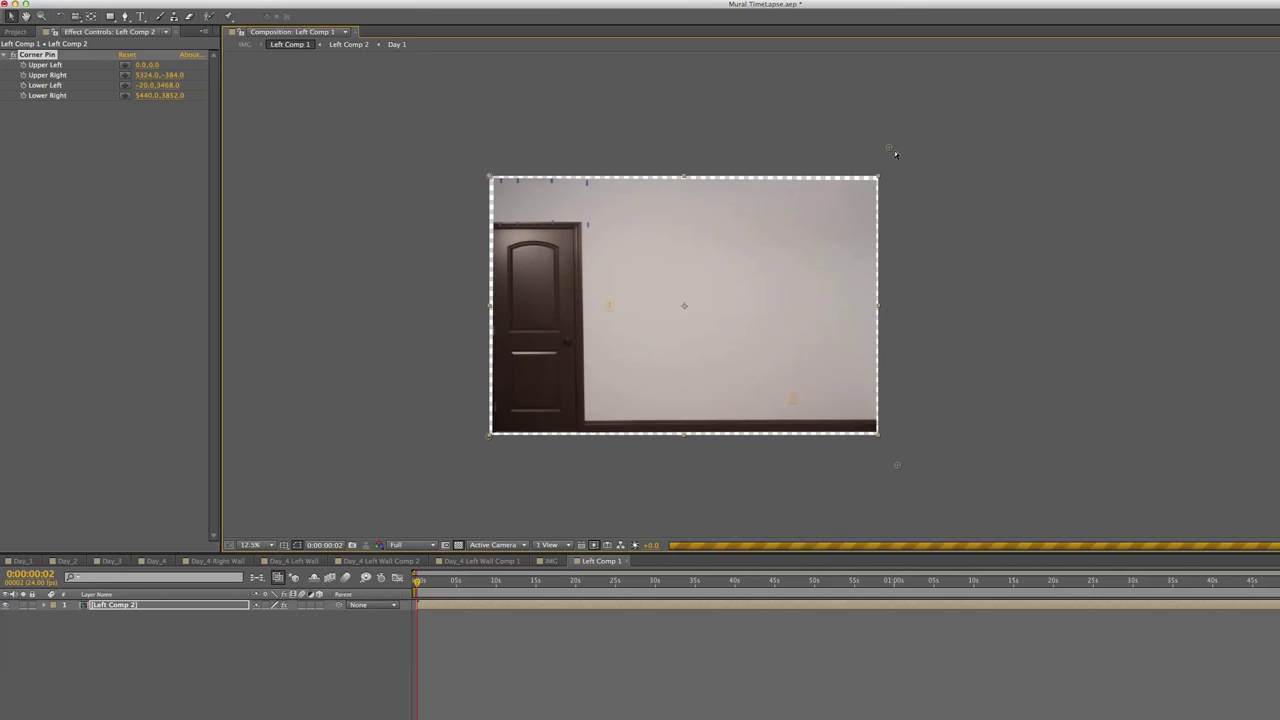
left_click_drag(887, 146, 891, 149)
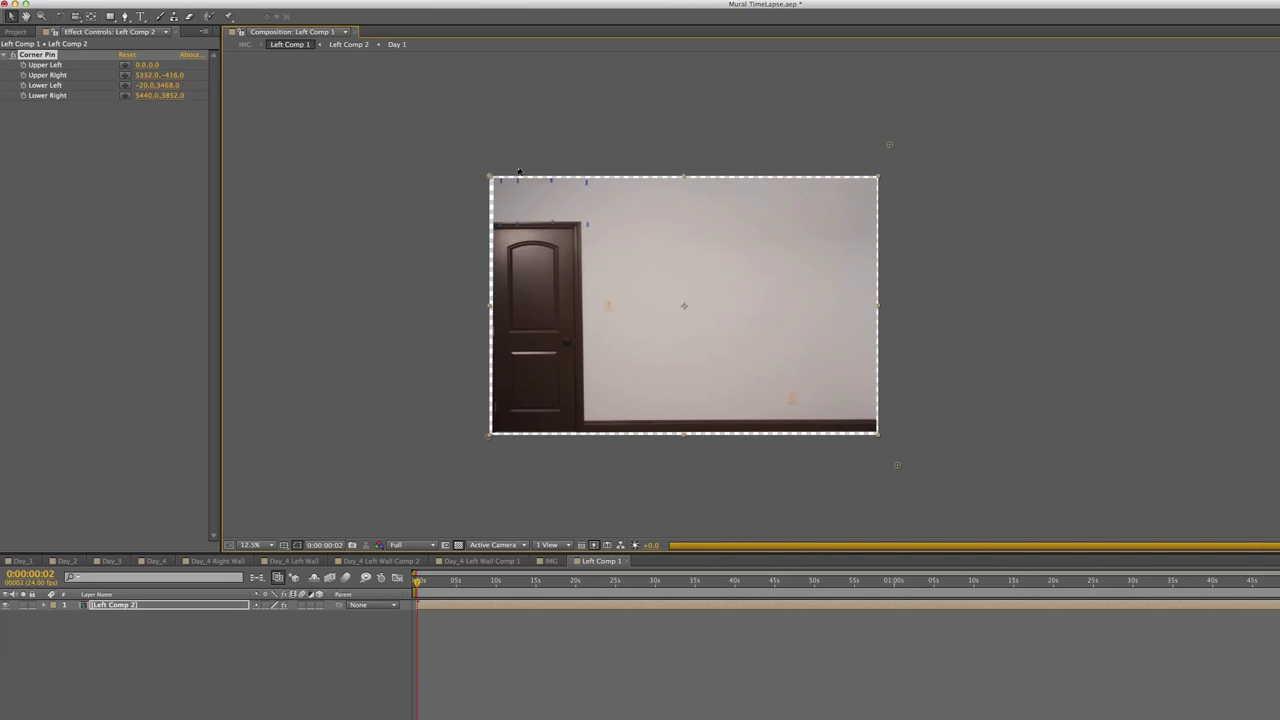
left_click(485, 176)
left_click_drag(485, 176, 488, 177)
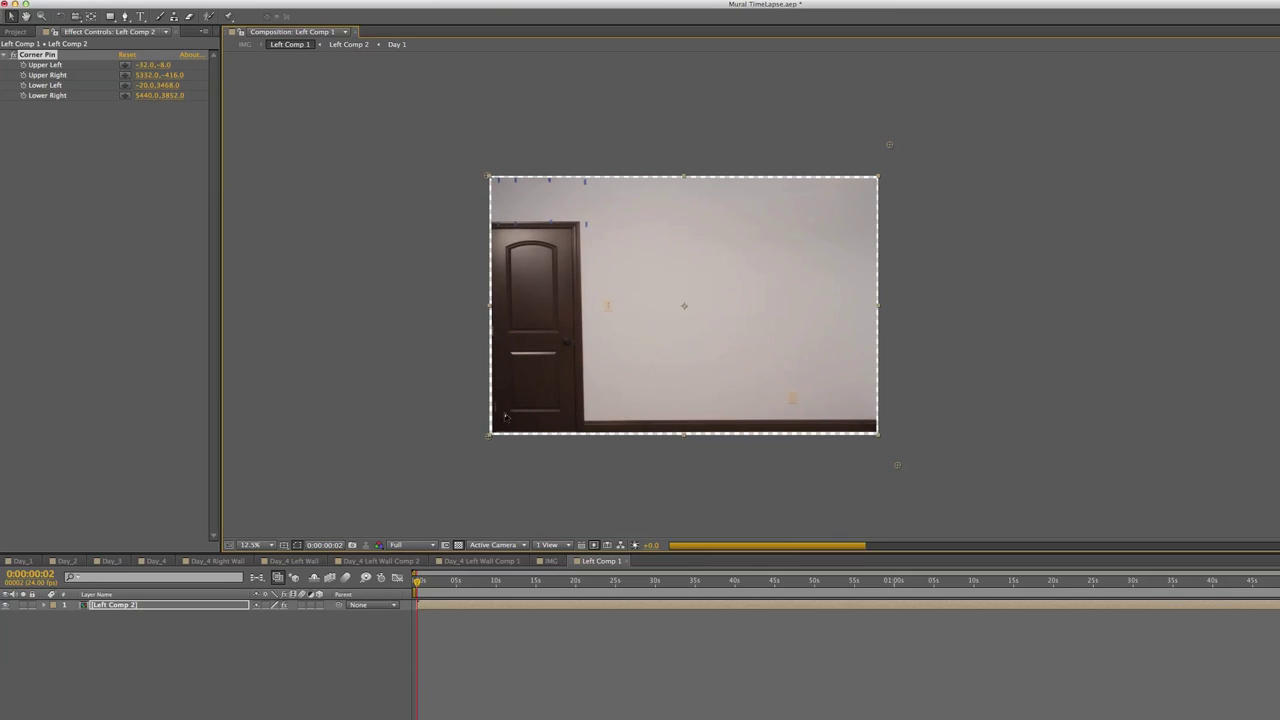
left_click(485, 437)
left_click_drag(486, 437, 485, 439)
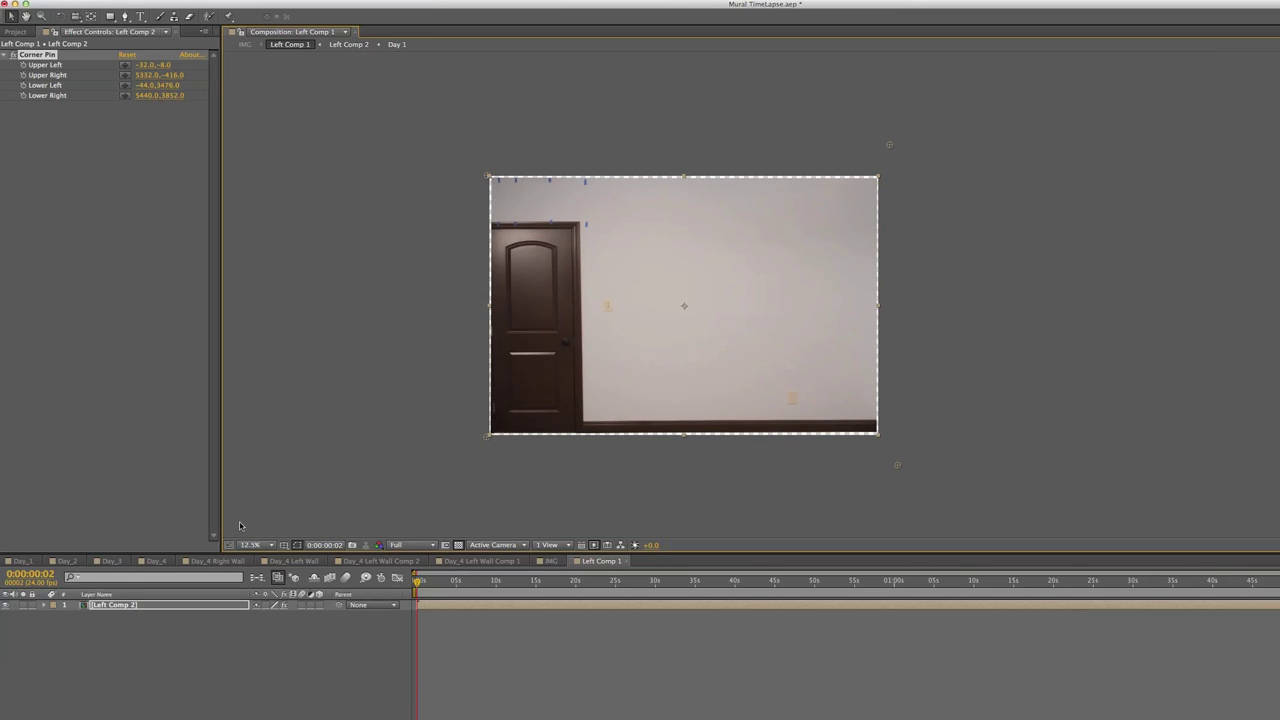
left_click(165, 607)
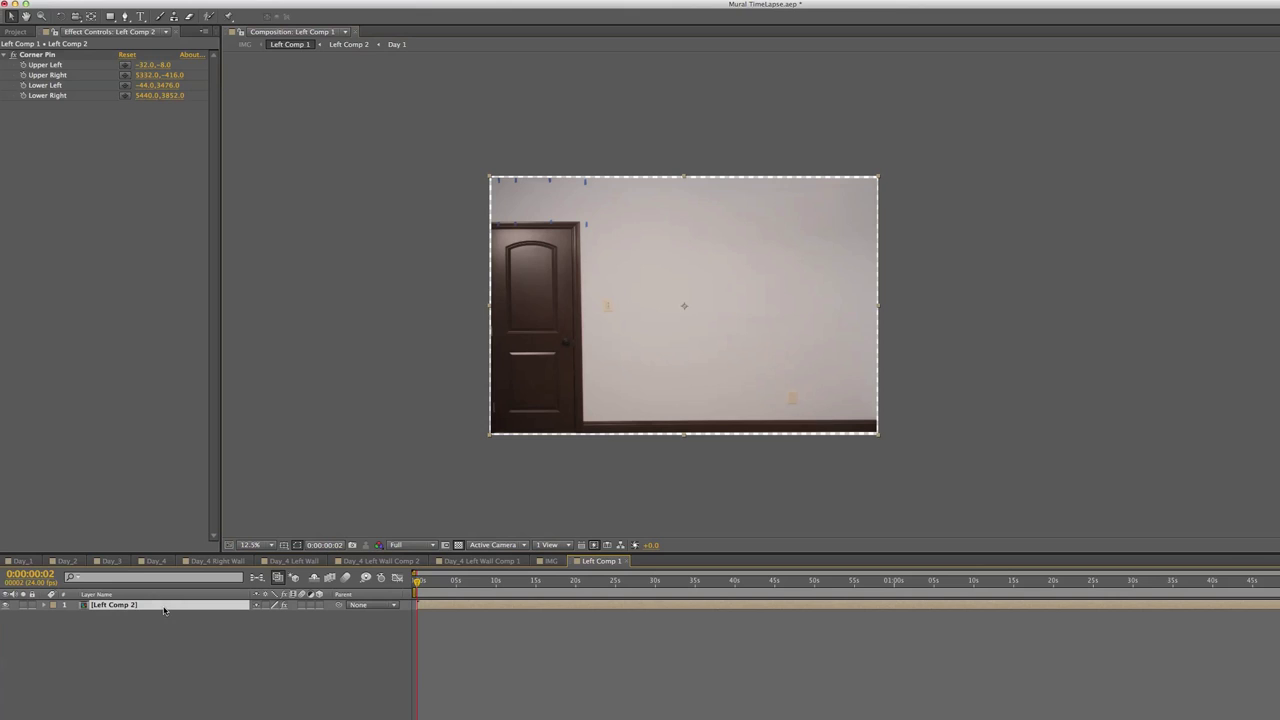
Nest Left Comp 2 as Left Comp 3, add a Corner Pin, and raise its top-right corner.
key("super+shift+c")
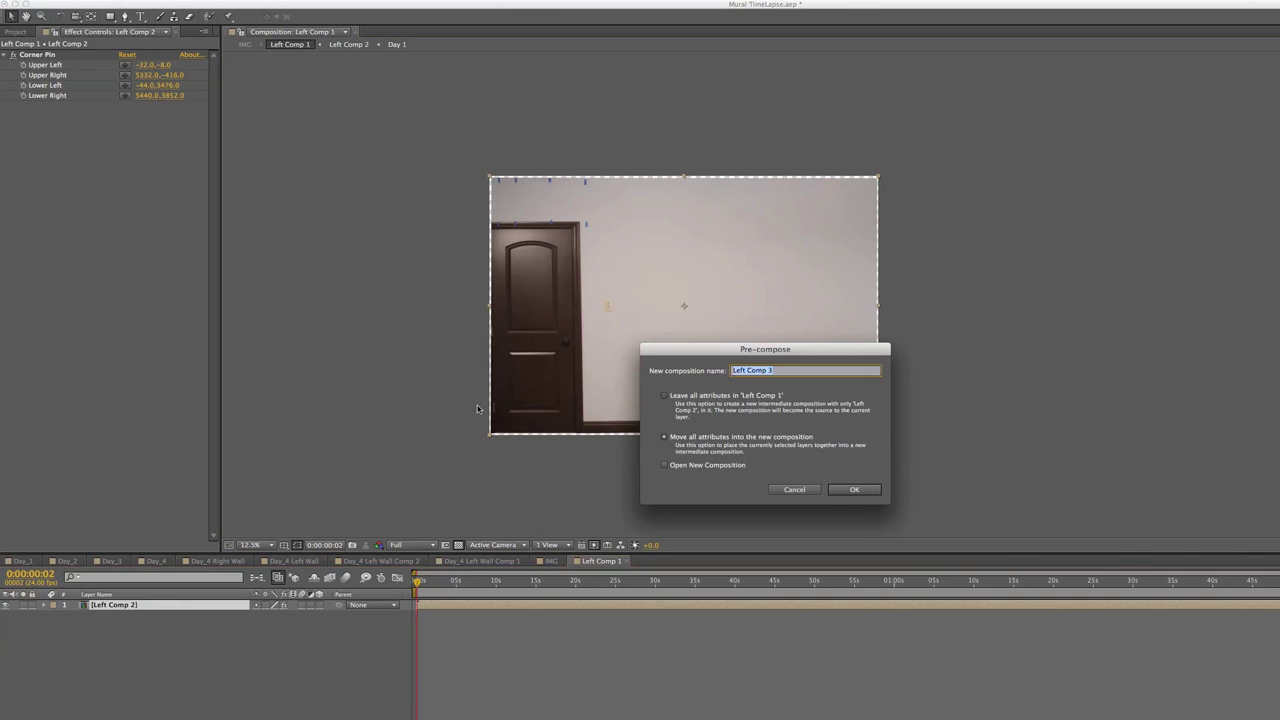
left_click(855, 490)
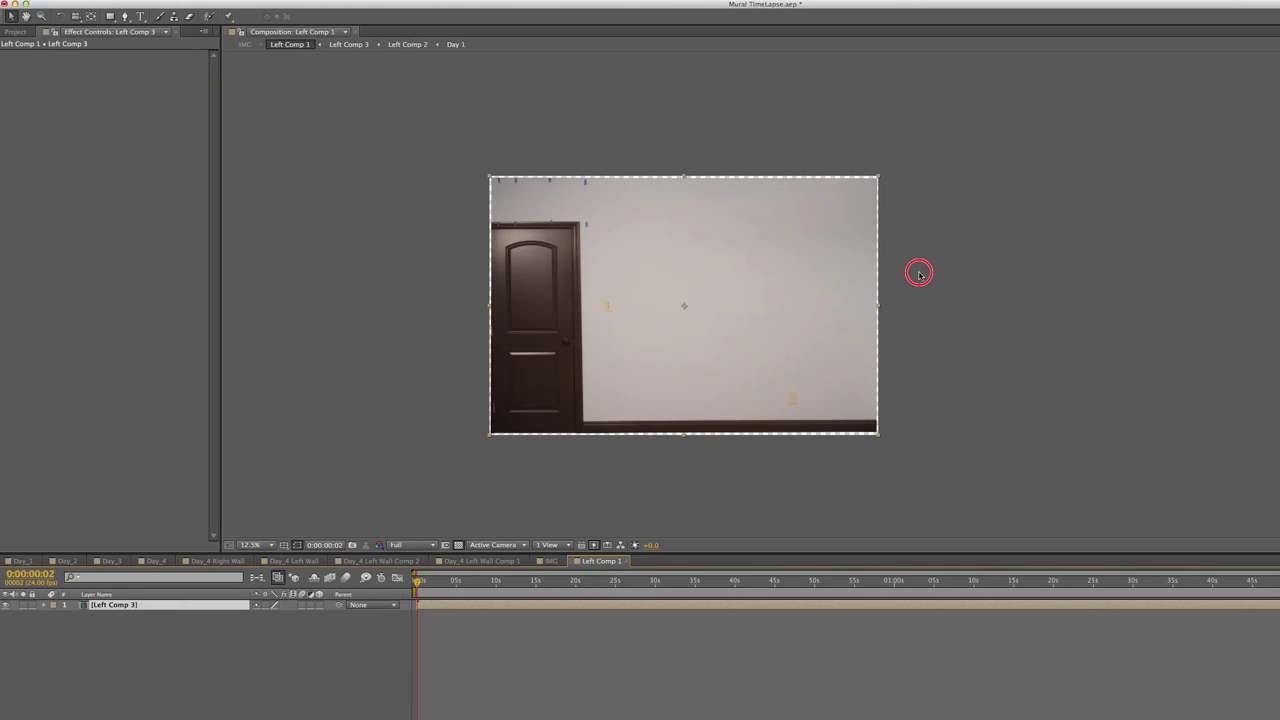
key("super+alt+shift+e")
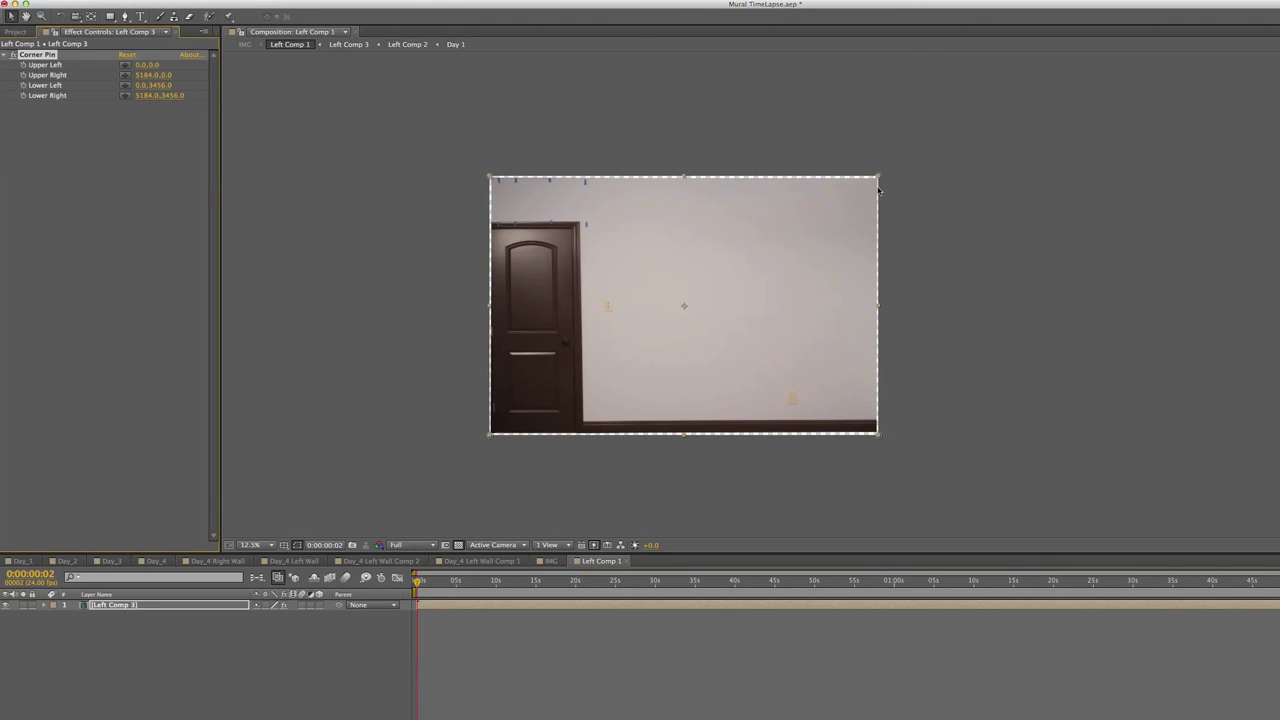
scroll(877, 180, "up", 2)
scroll(851, 366, "right", 3)
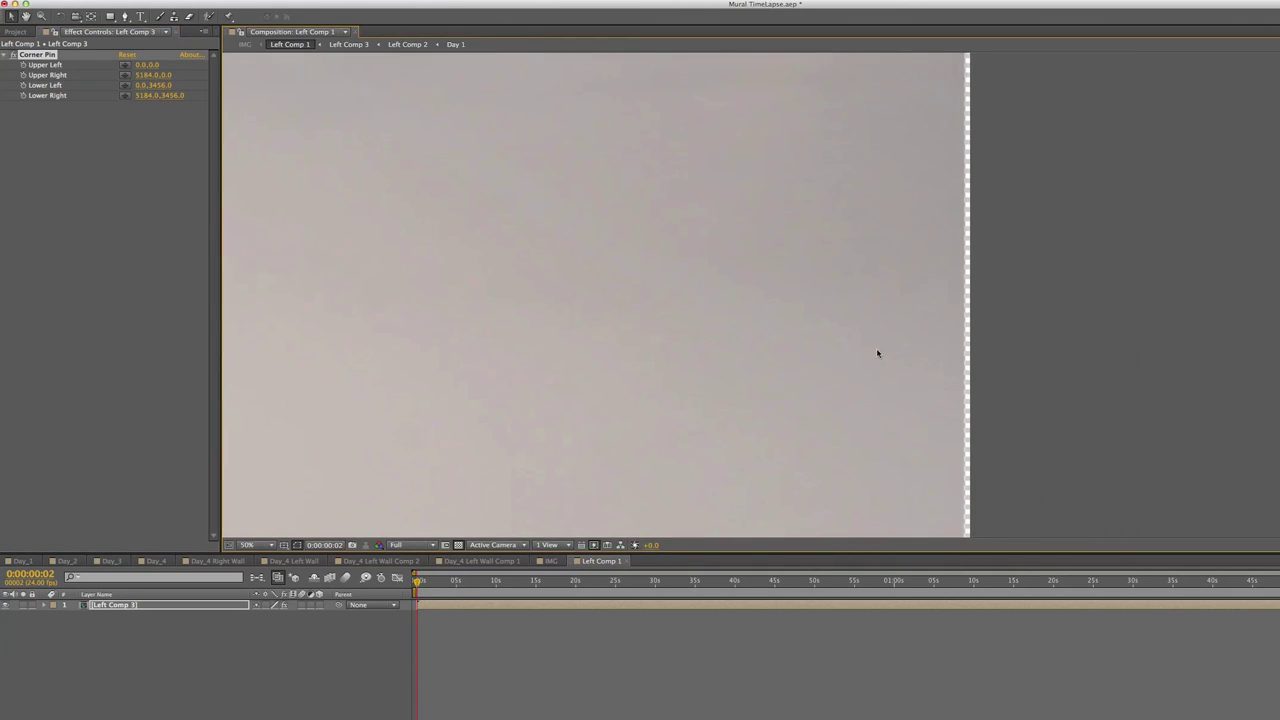
key("grave")
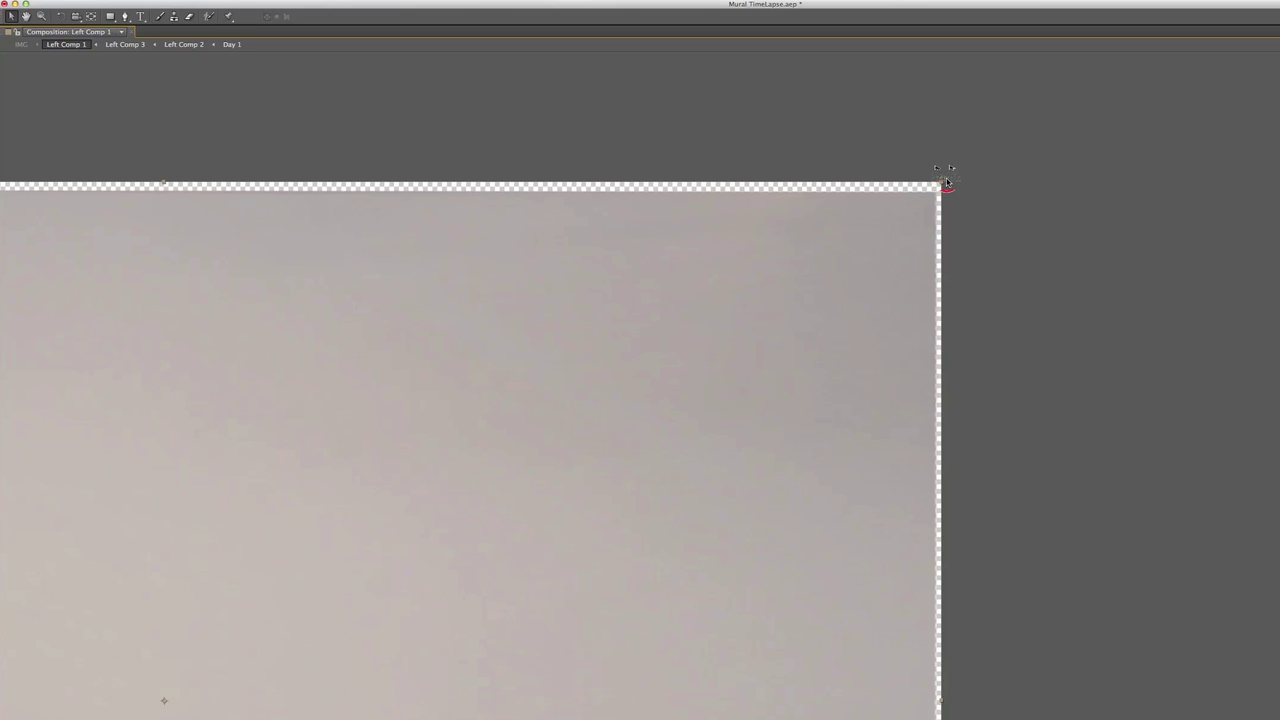
left_click_drag(940, 188, 952, 177)
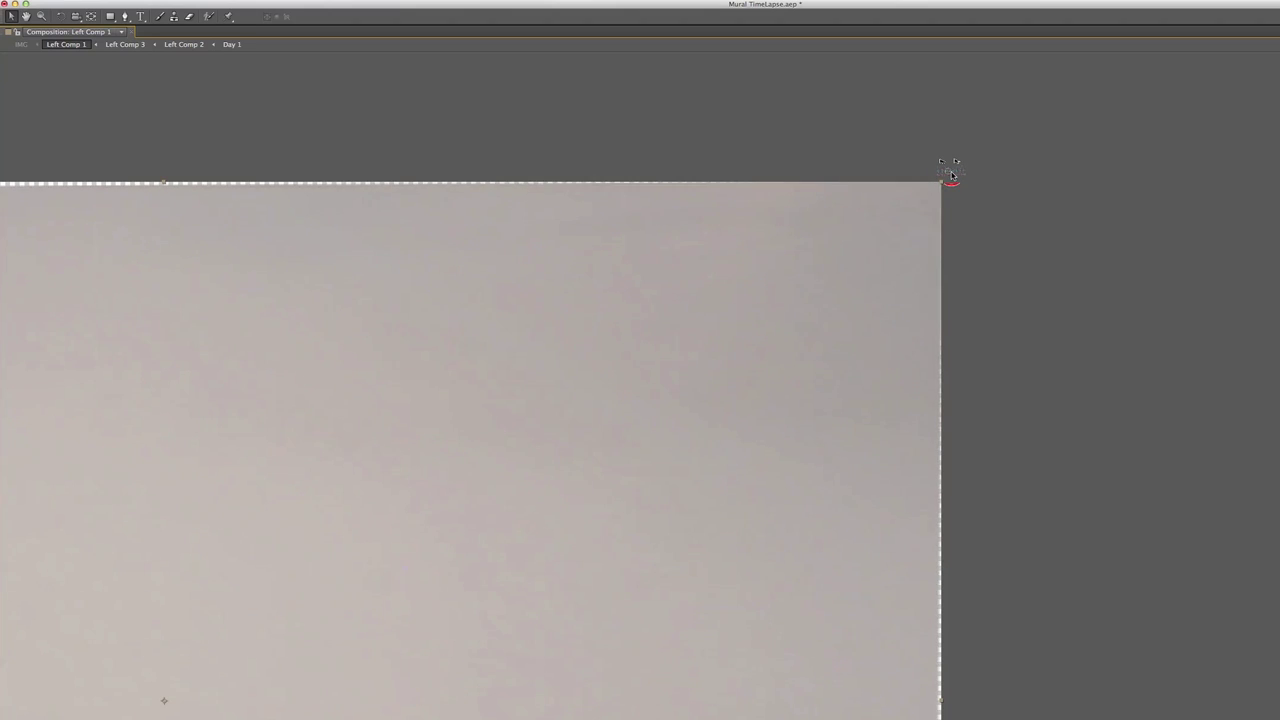
Pull Left Comp 3's bottom-left corner slightly down and left.
key("h")
left_click_drag(560, 257, 1174, 231)
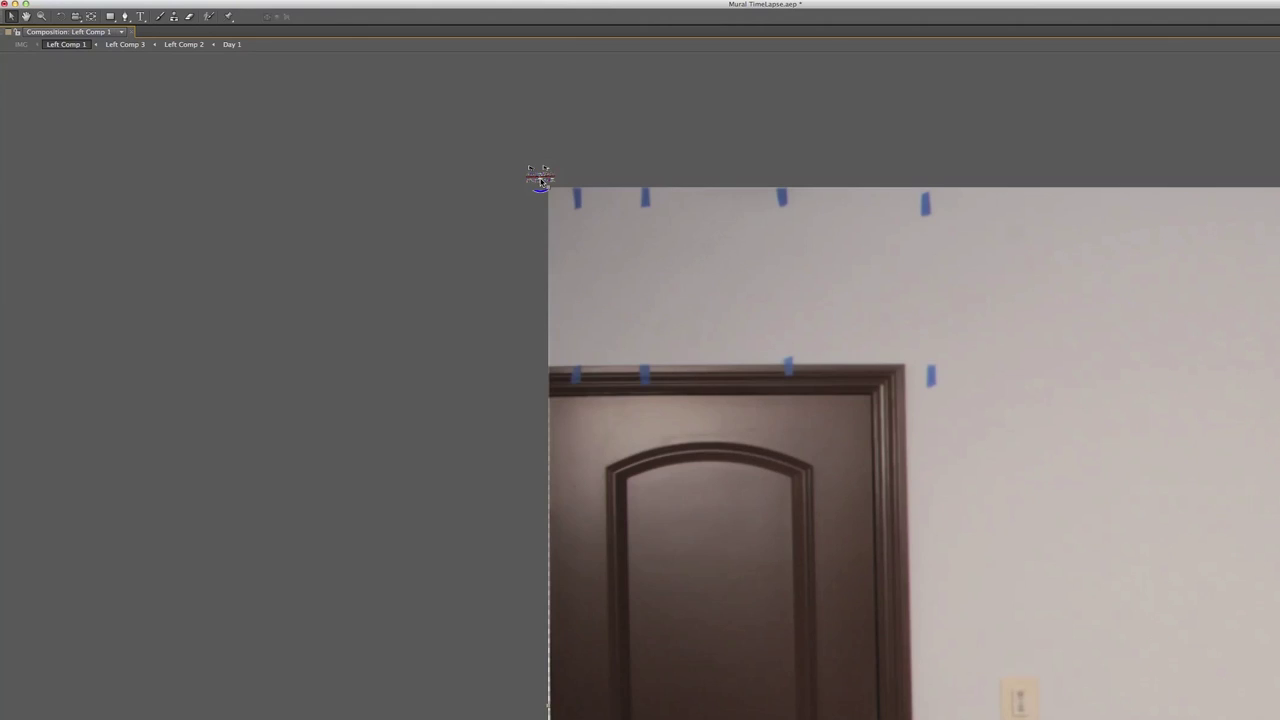
left_click_drag(686, 471, 629, 220)
scroll(632, 224, "down", 5)
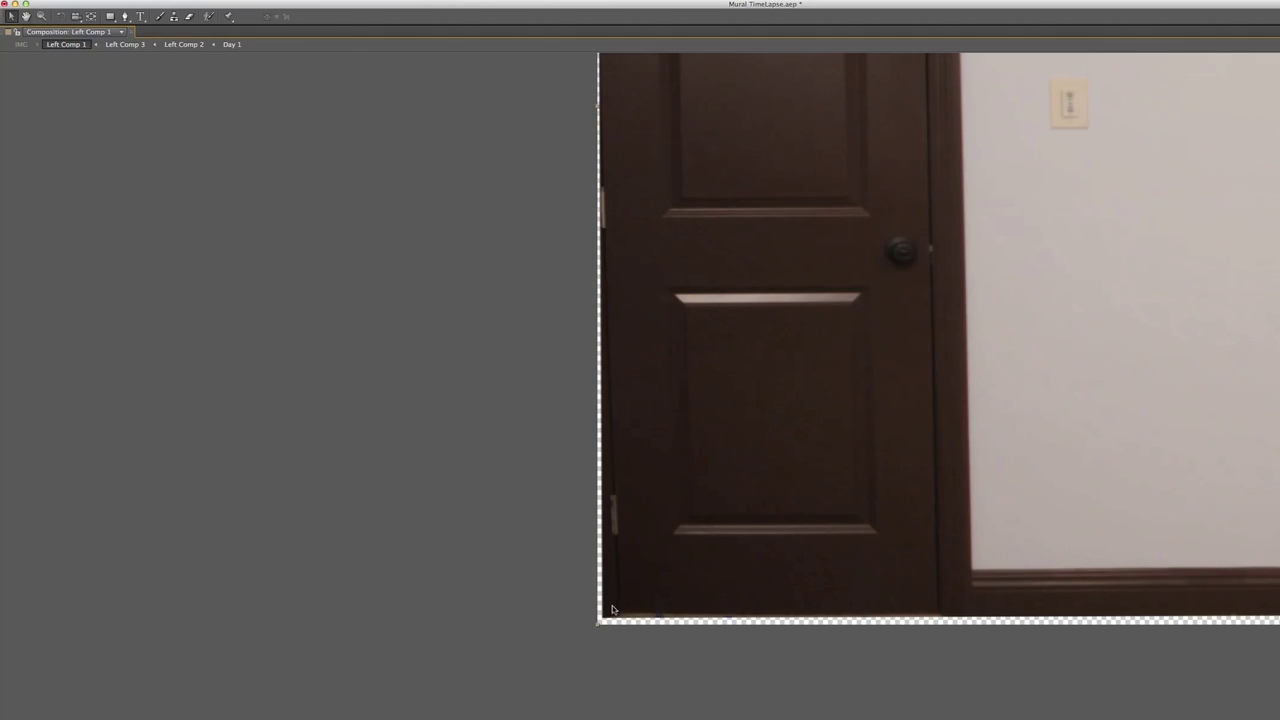
key("grave")
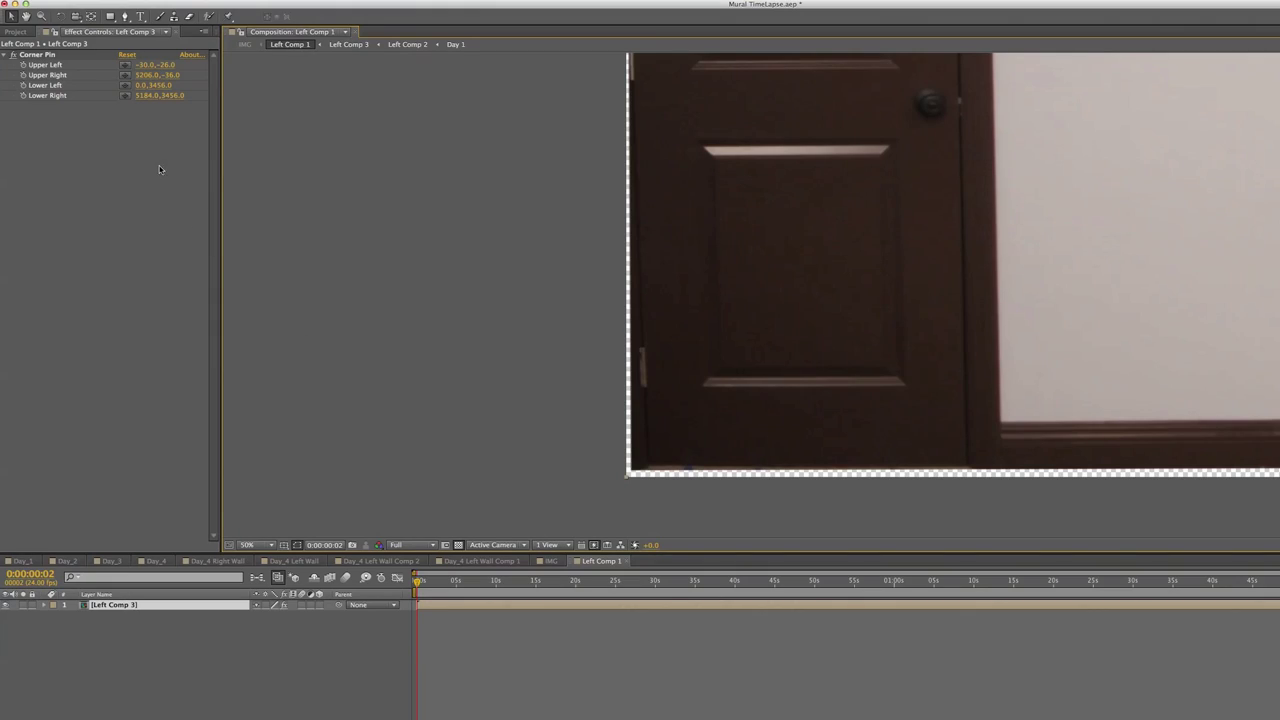
left_click(48, 58)
key("grave")
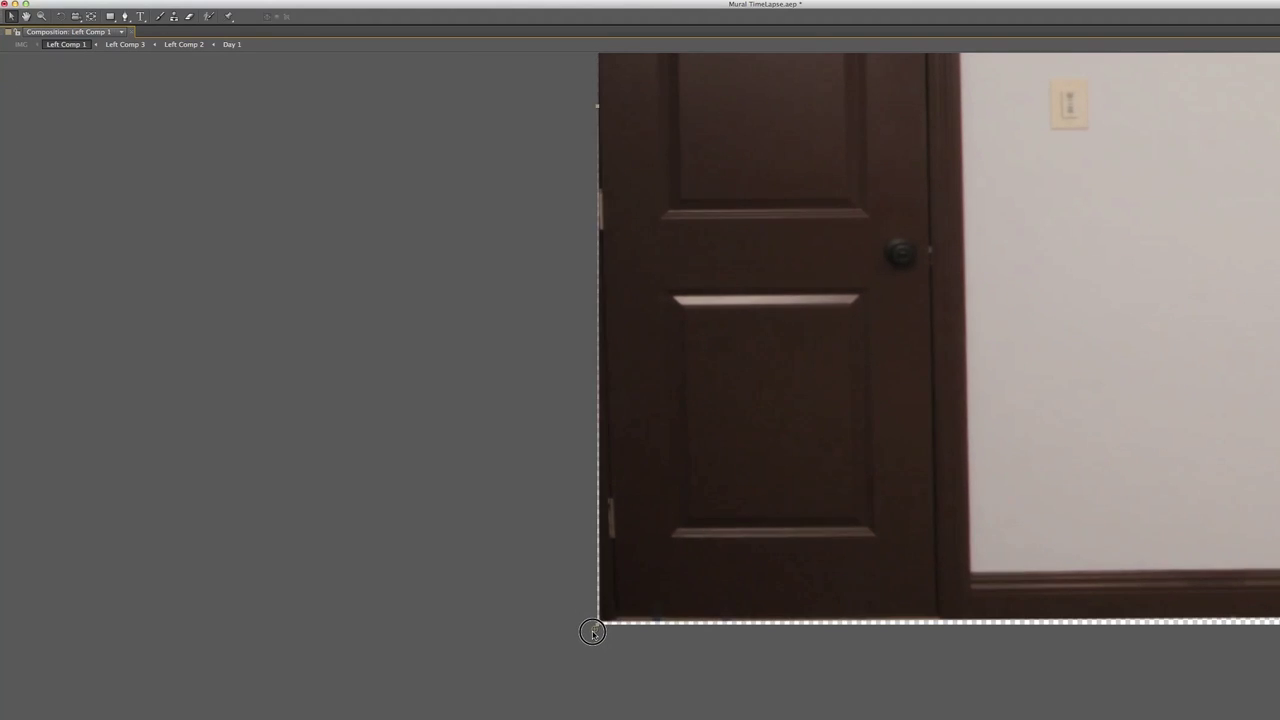
left_click_drag(596, 630, 591, 636)
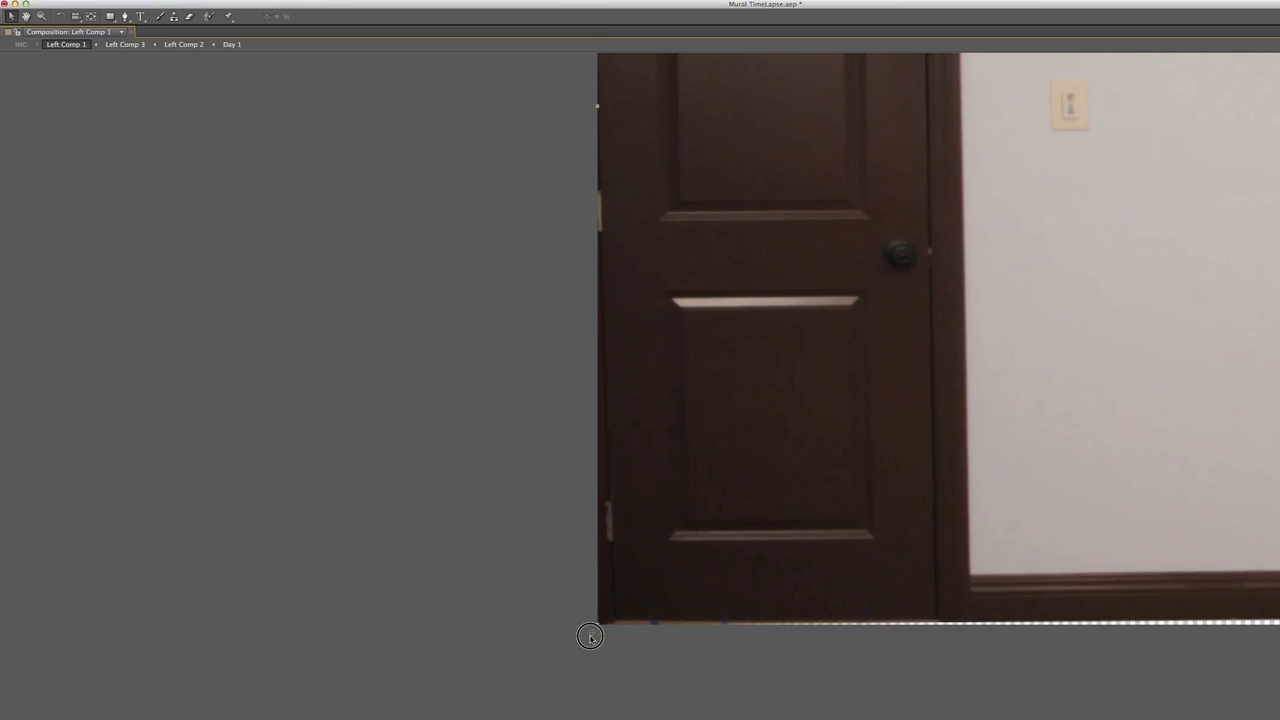
Set the bottom-right corner to 5210,3500 so the wall is rectangular, then recentre the view.
key("h")
left_click_drag(1027, 571, 594, 529)
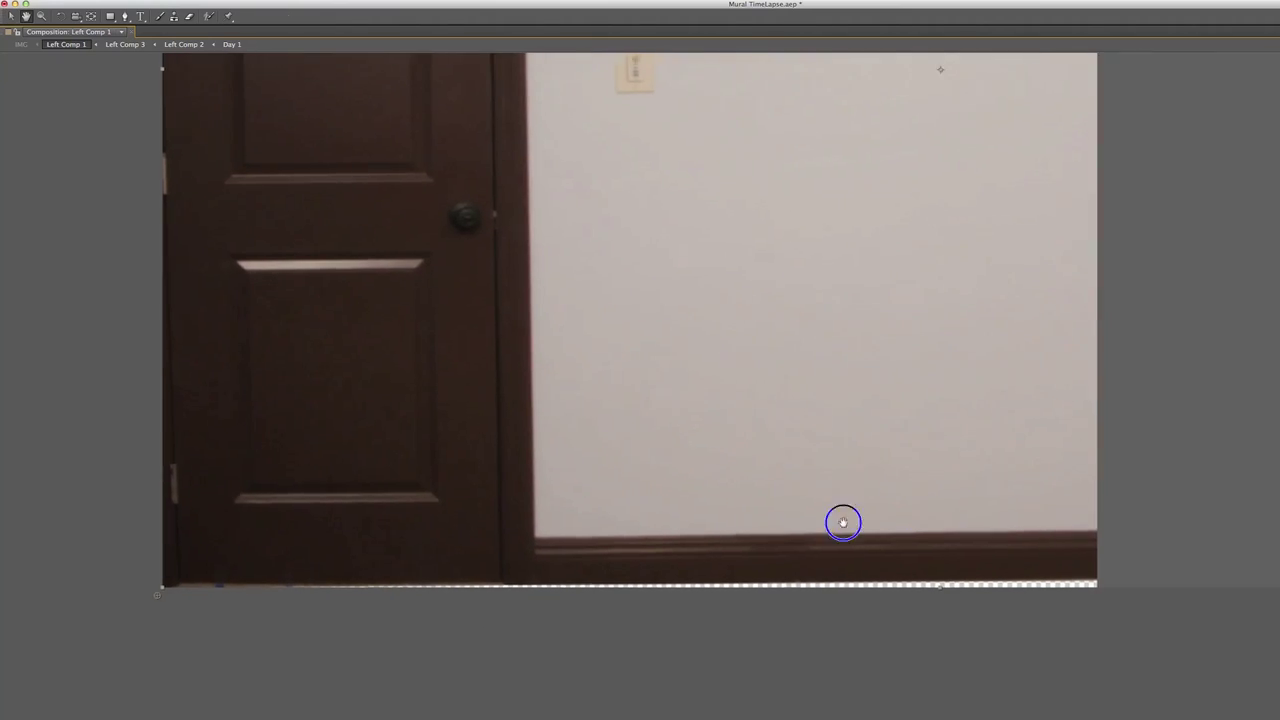
left_click_drag(843, 523, 344, 512)
key("v")
left_click_drag(1204, 597, 1207, 605)
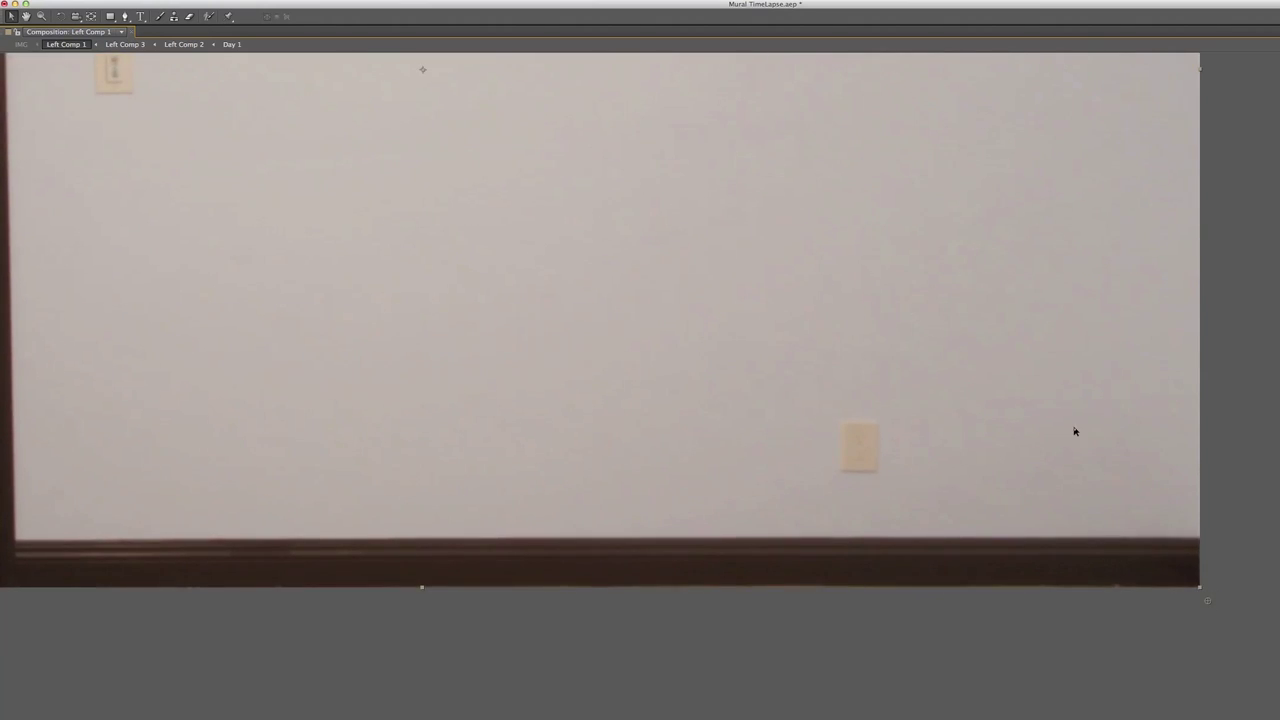
key("comma")
key("comma")
key("comma")
key("comma")
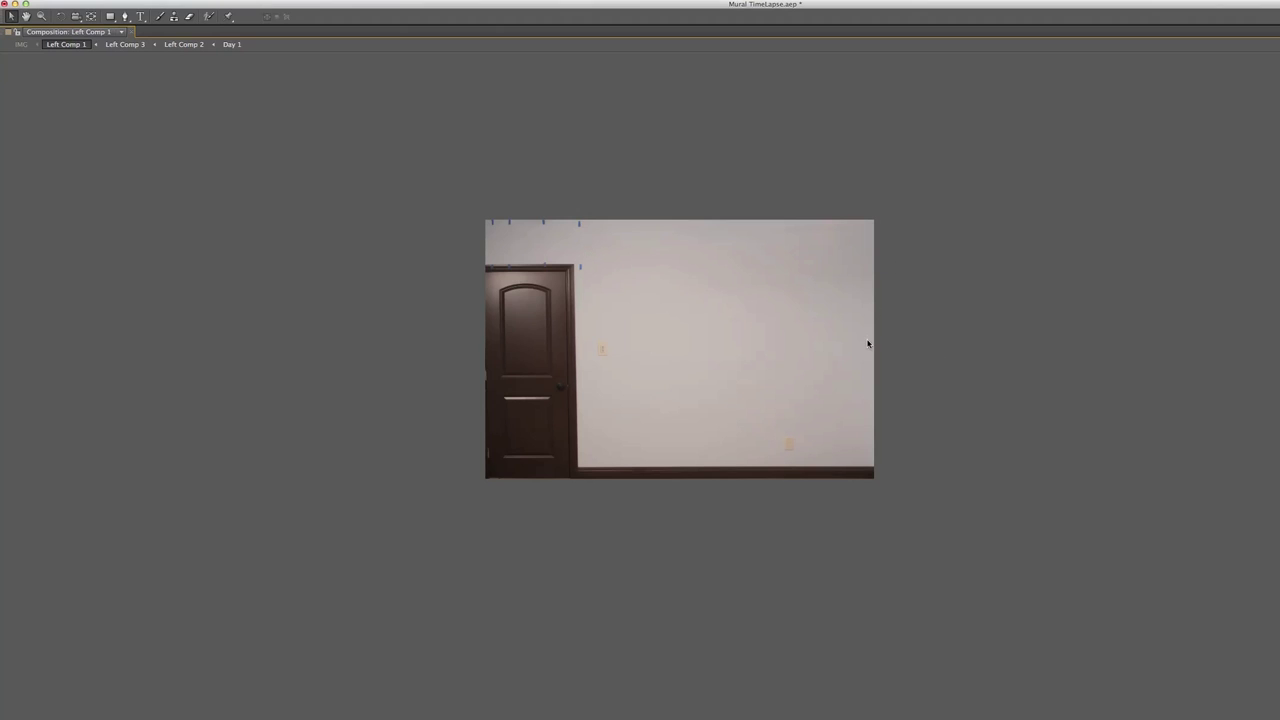
key("grave")
left_click_drag(665, 230, 728, 229)
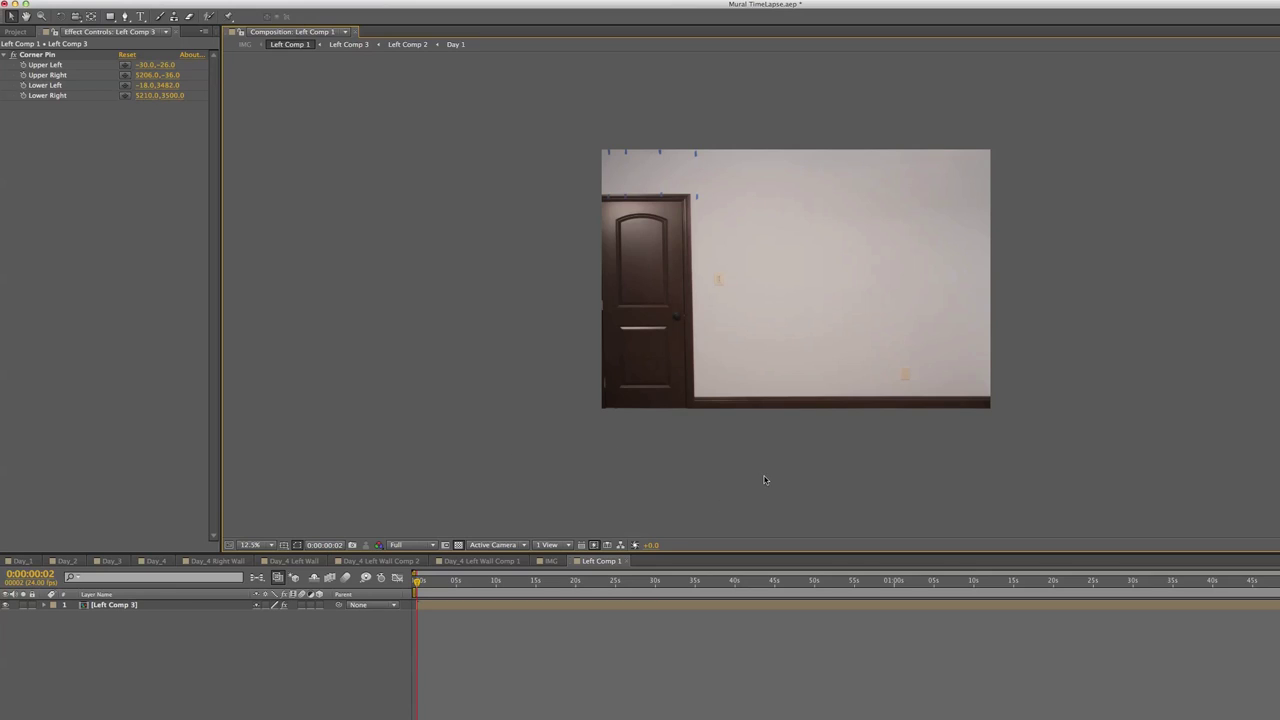
Pre-compose the corner-pinned wall layer as Left Comp 4.
left_click(156, 607)
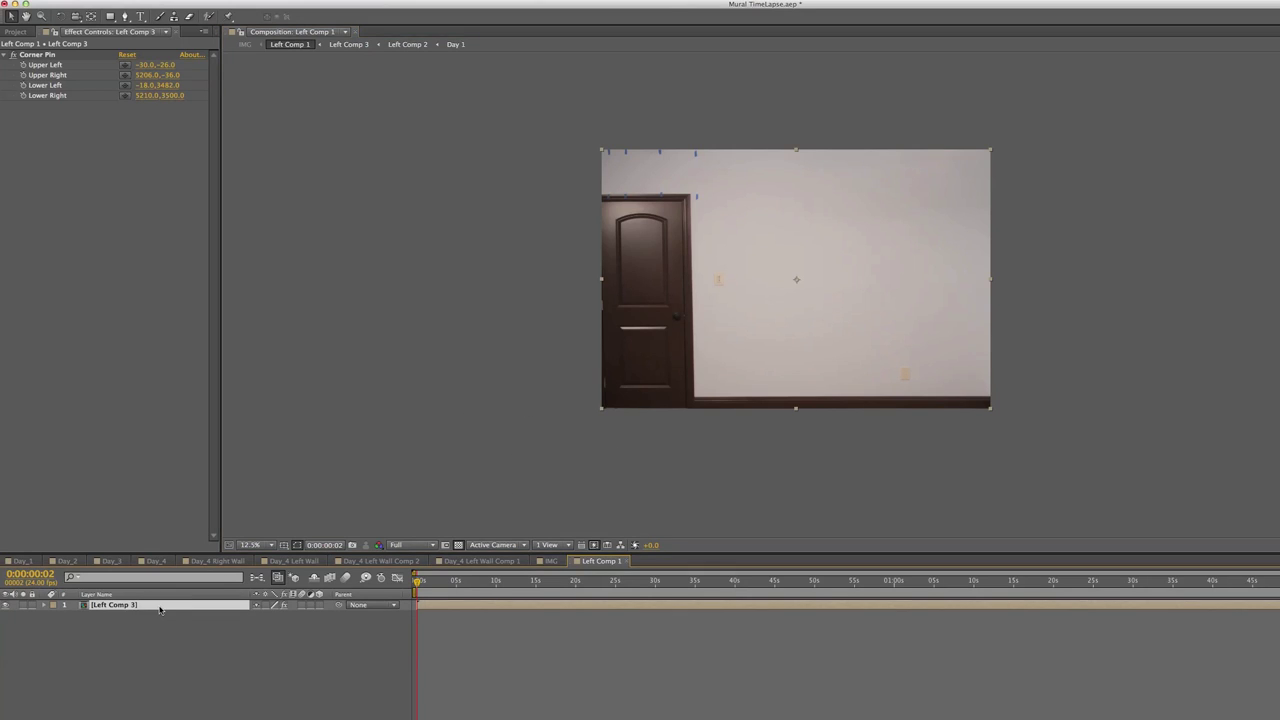
key("ctrl+shift+c")
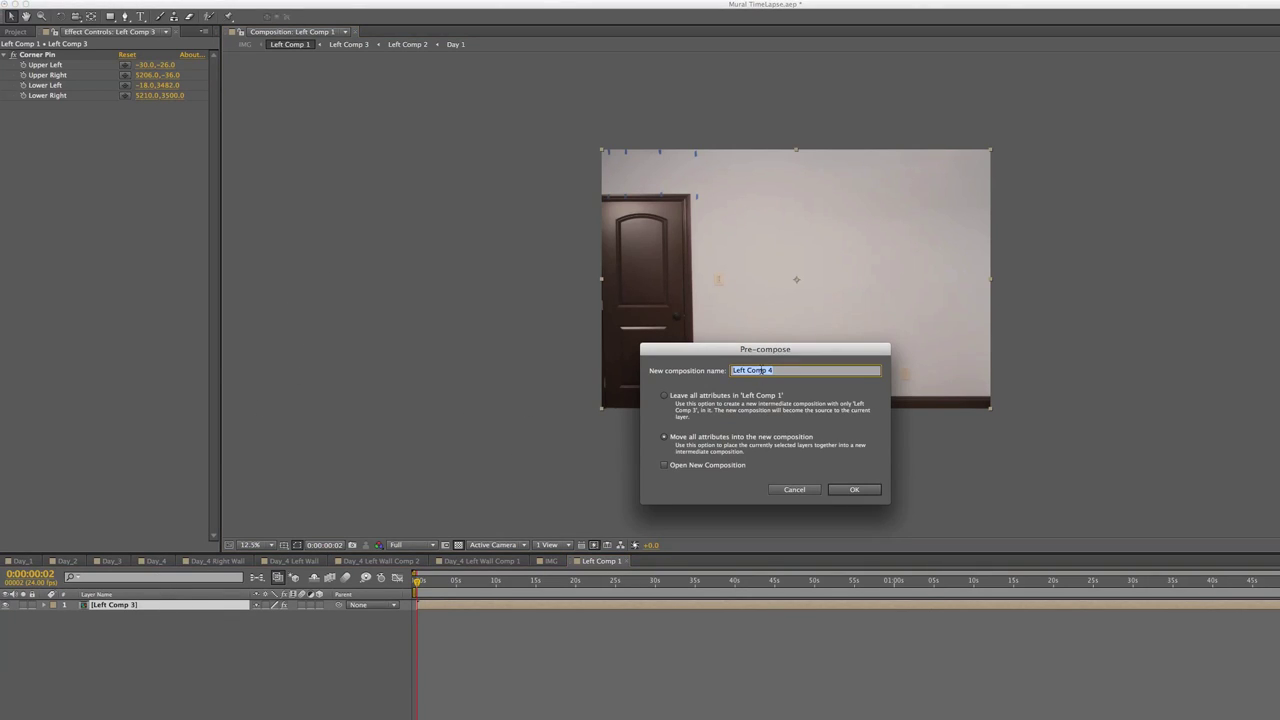
left_click(854, 489)
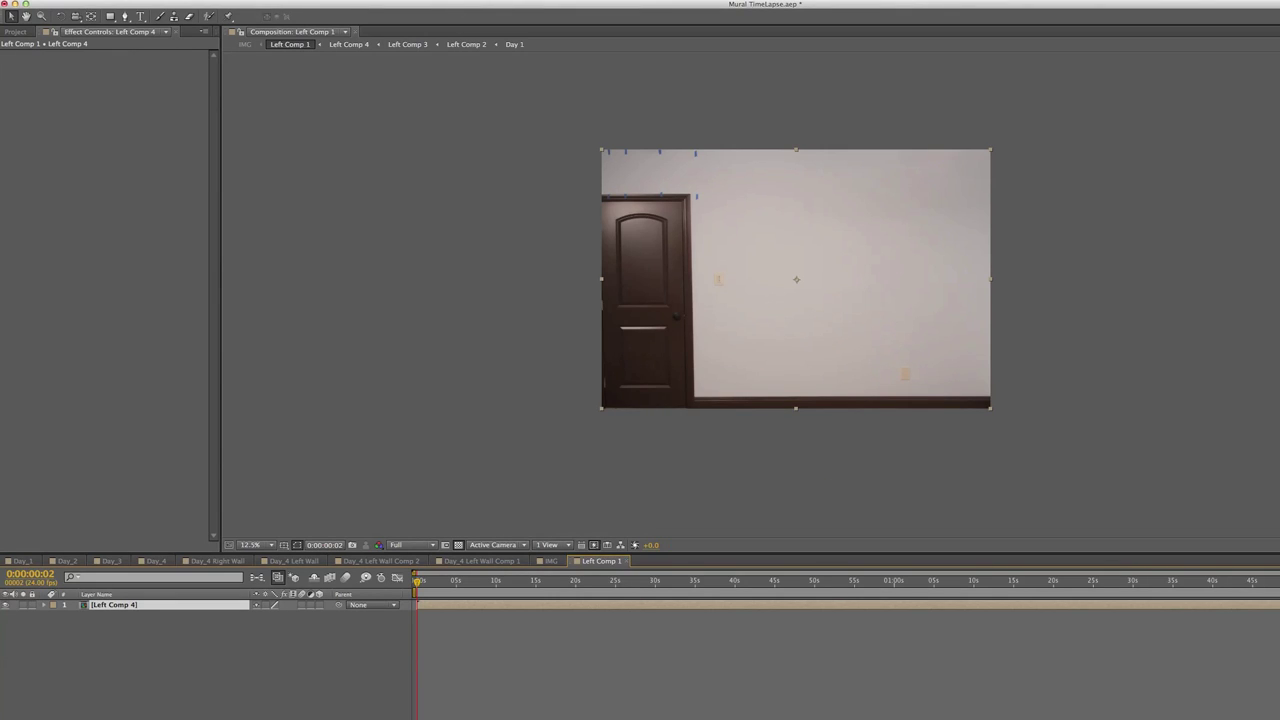
Resize Left Comp 1 to 1485 × 1080 in Composition Settings.
left_click(215, 1)
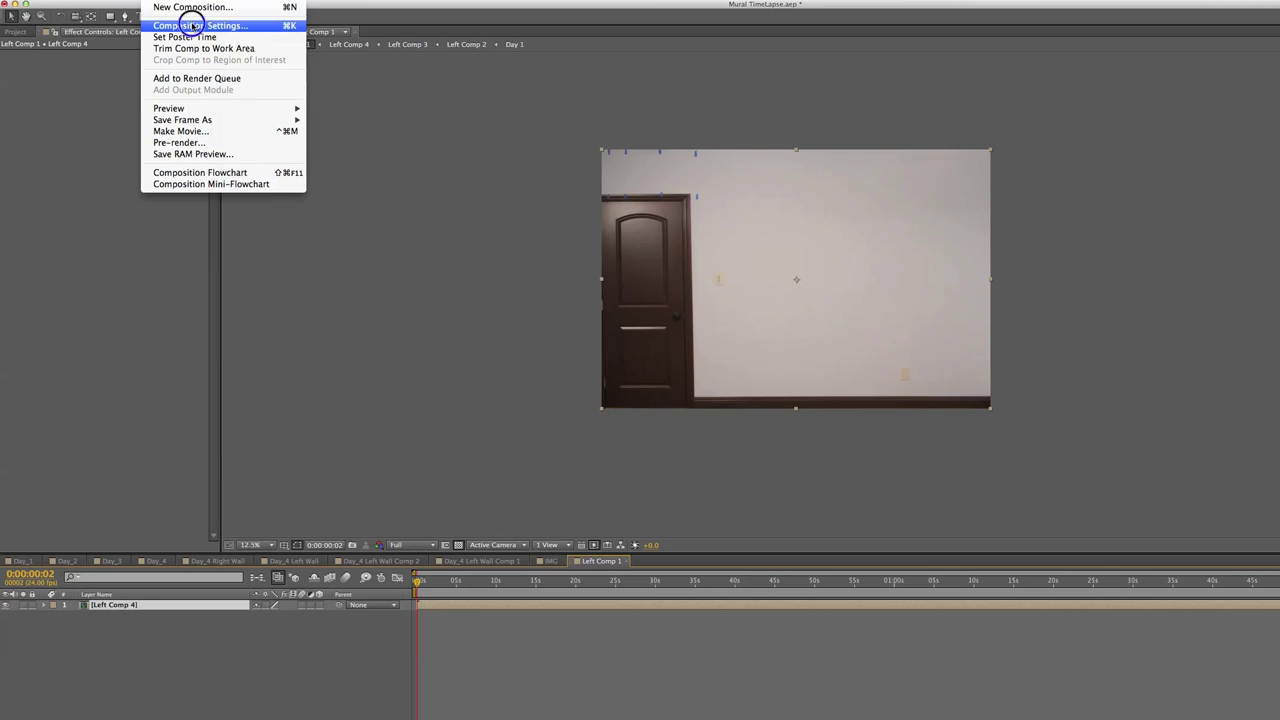
left_click(186, 25)
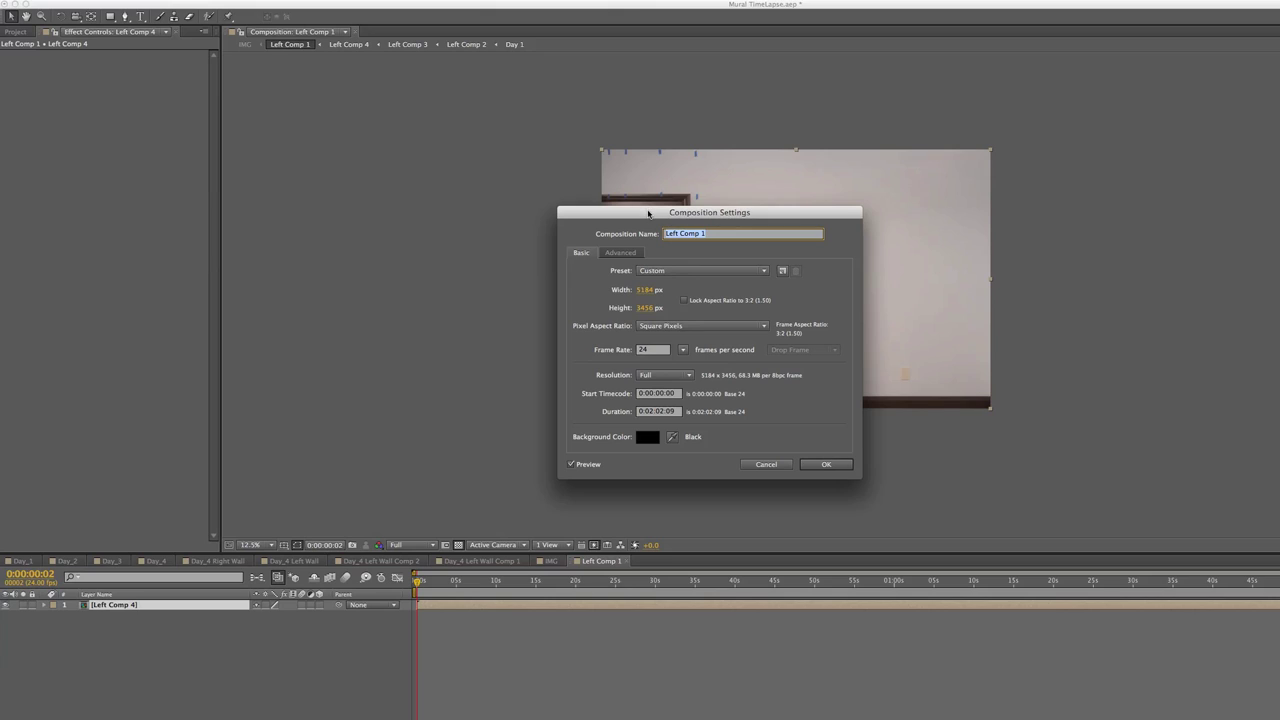
left_click(642, 290)
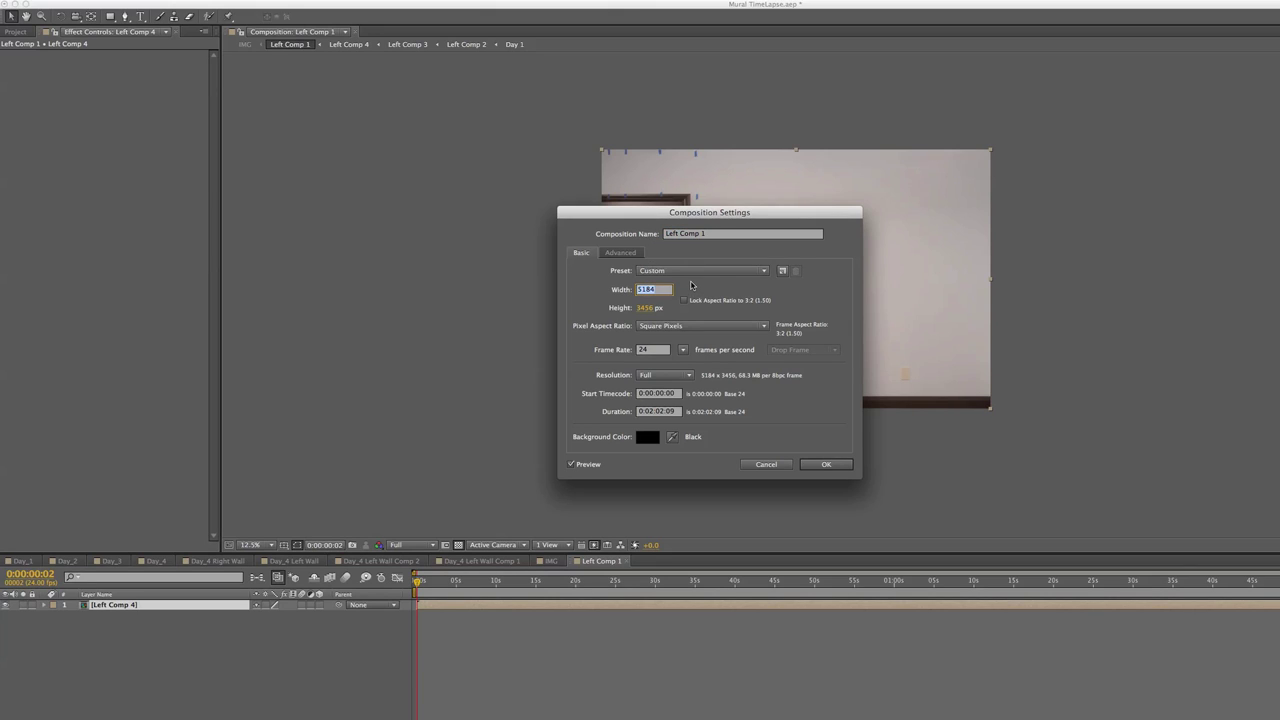
type("11")
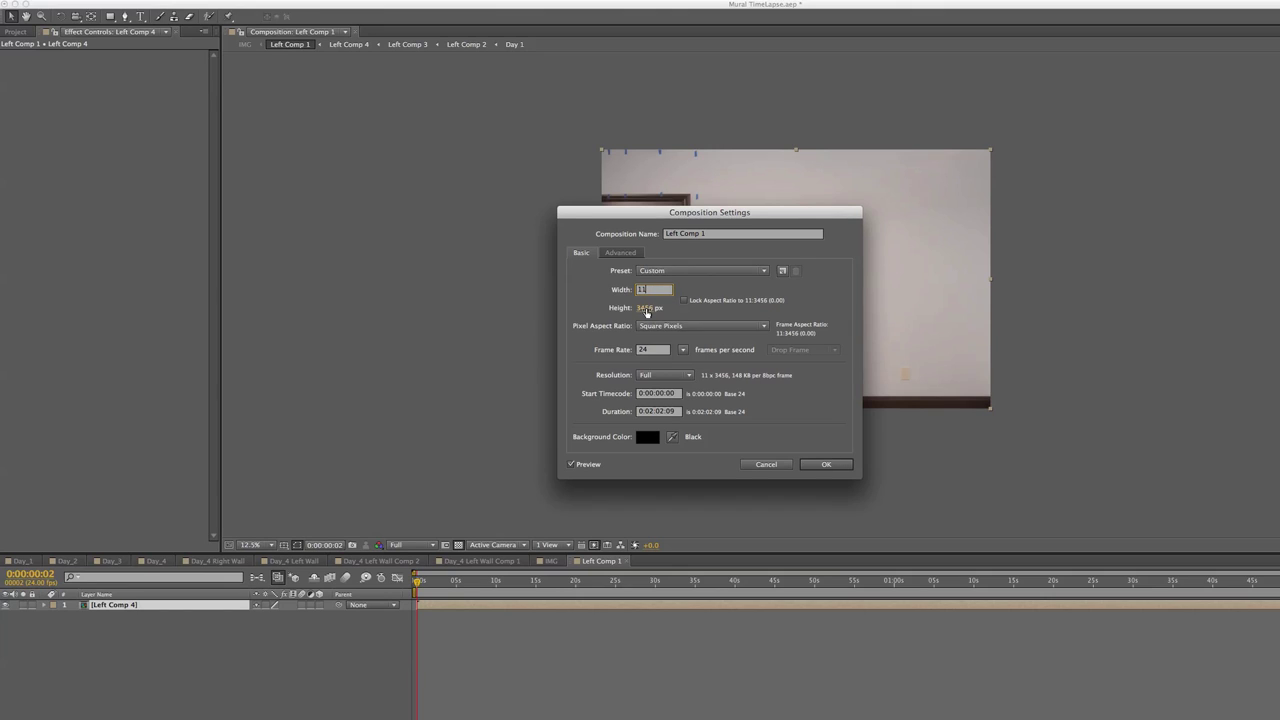
key("Tab")
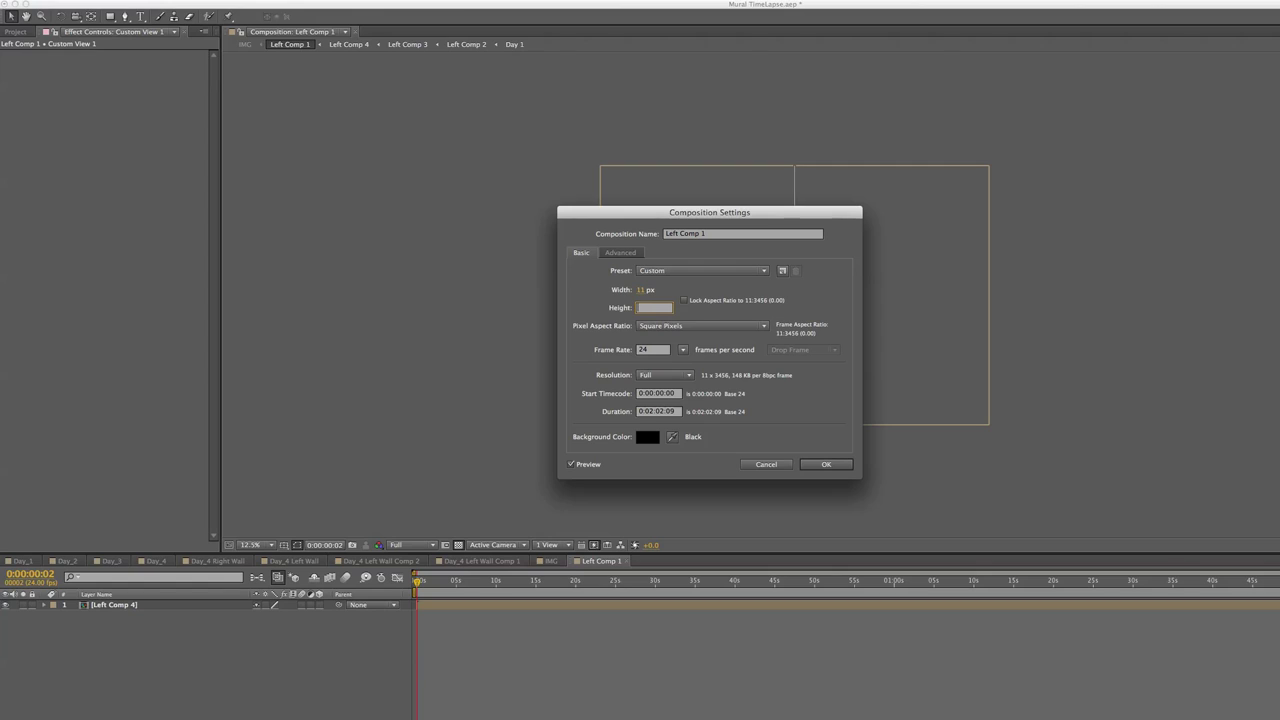
left_click(686, 304)
left_click(684, 301)
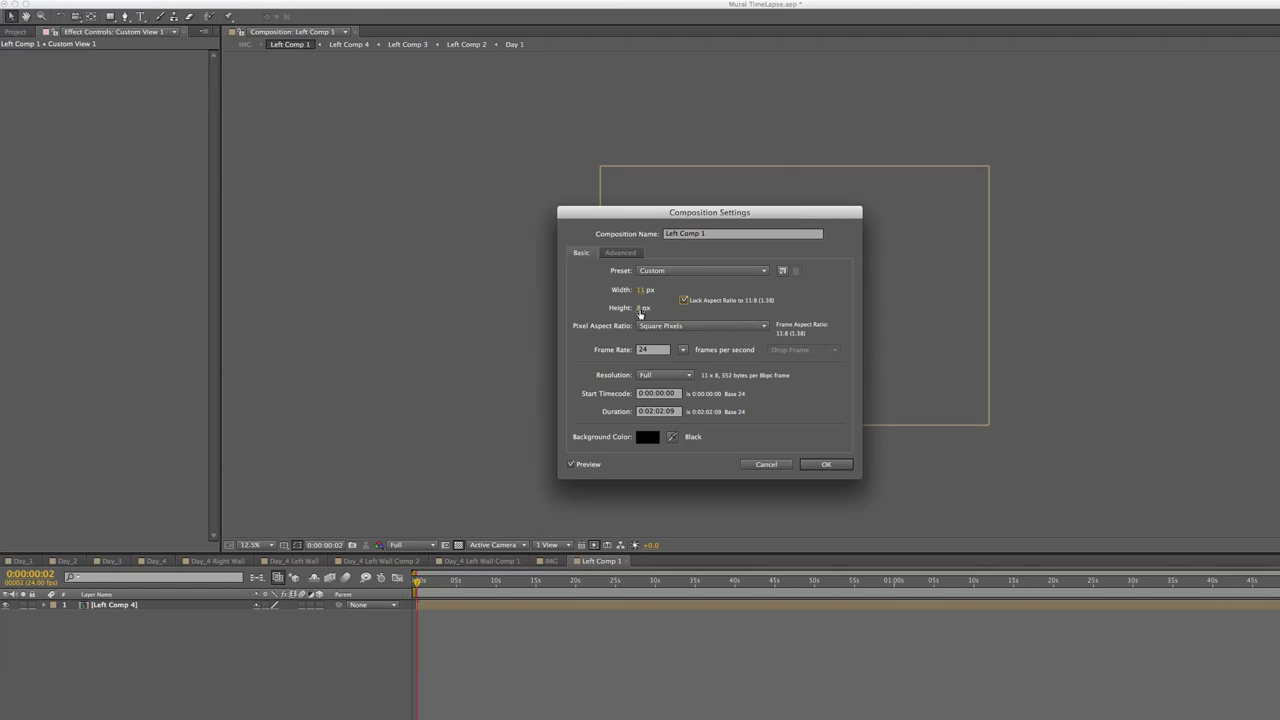
left_click(641, 290)
type("1080")
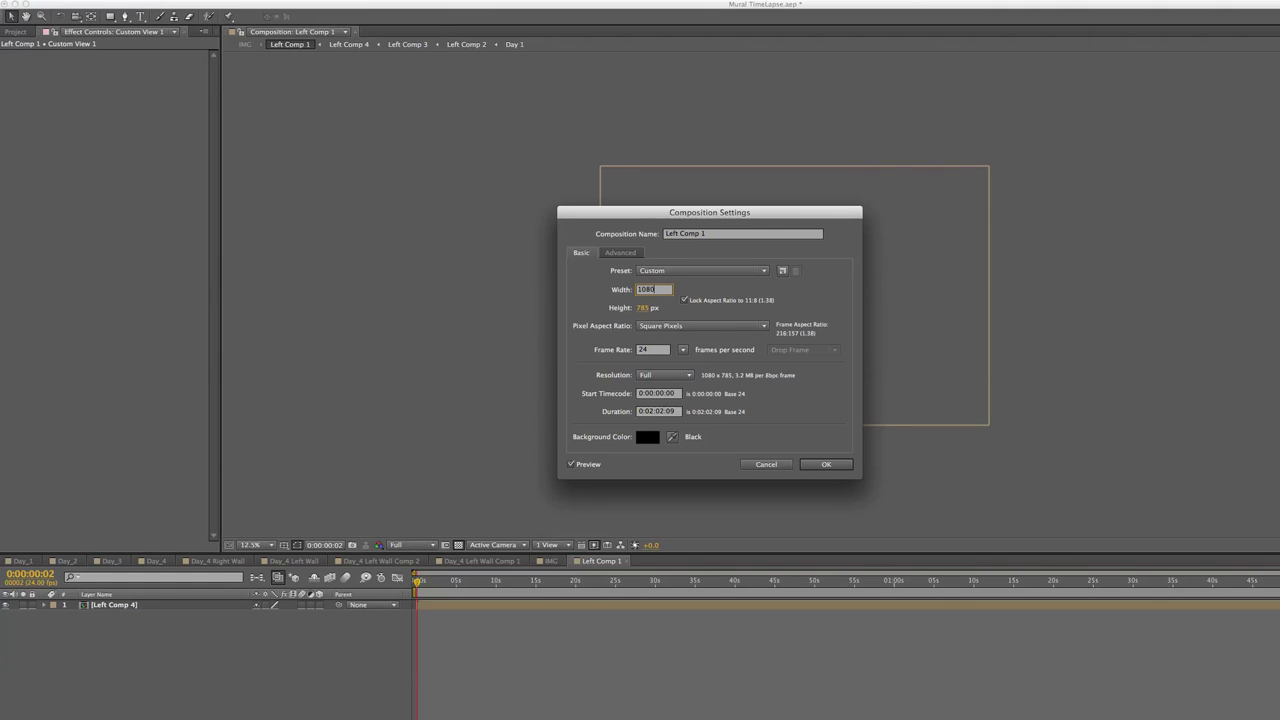
left_click(643, 308)
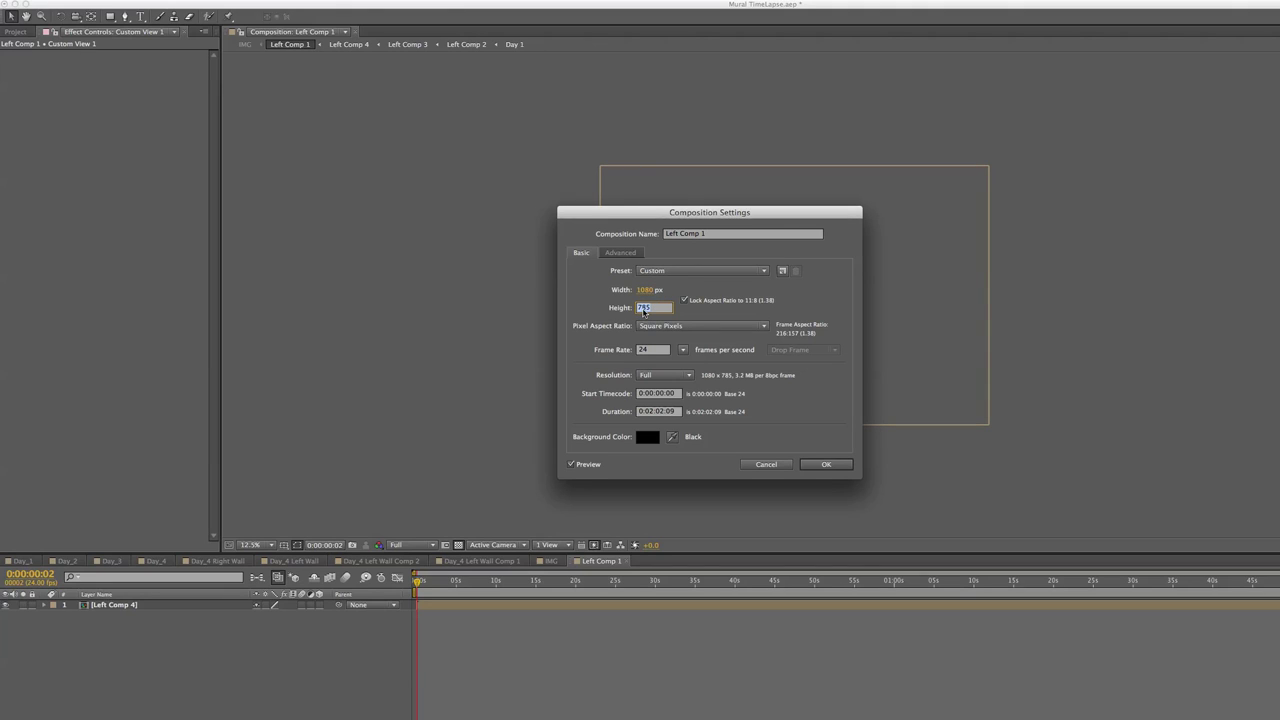
type("1080")
left_click(818, 464)
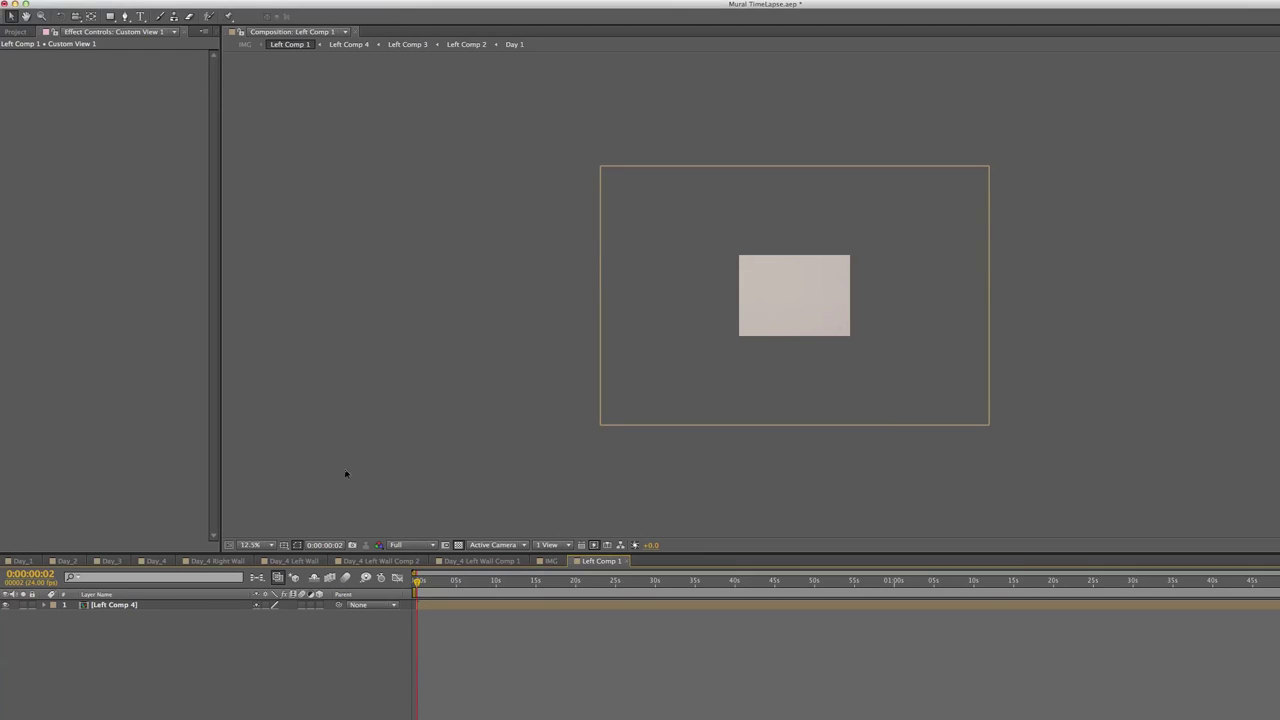
Fit Left Comp 4 to the frame, then return to IMG and select the Right layer.
right_click(127, 605)
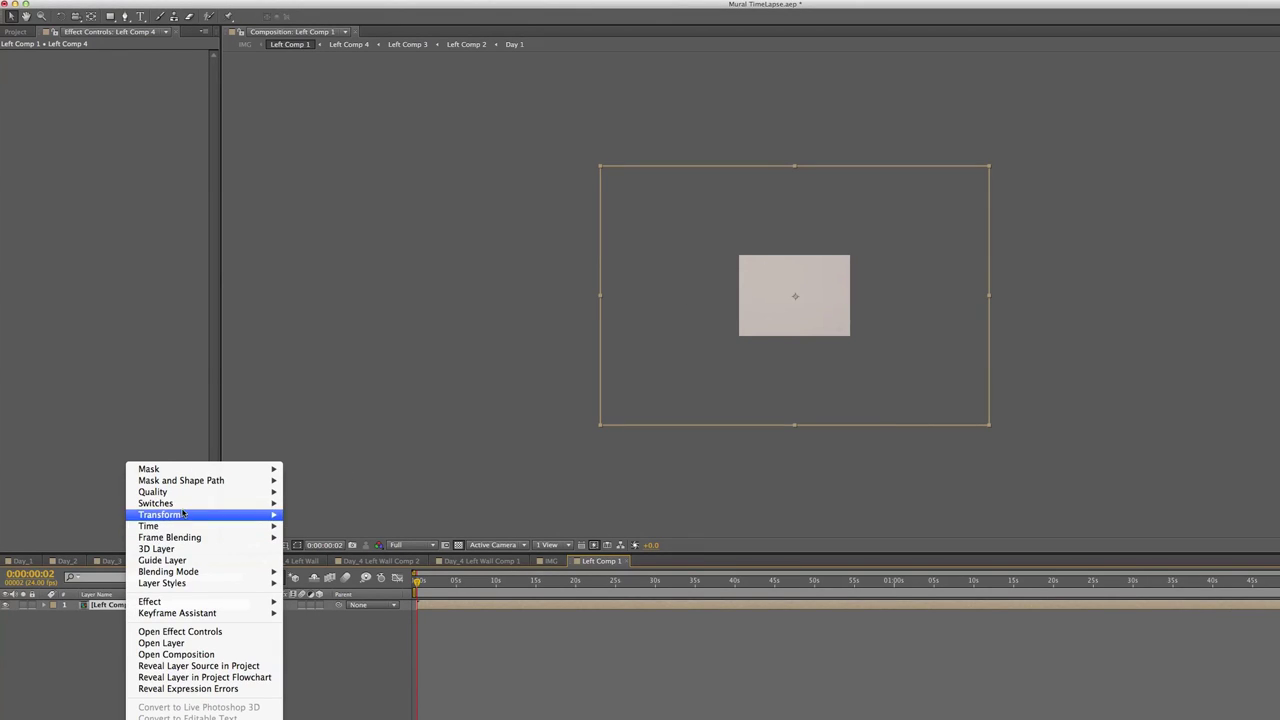
mouse_move(200, 514)
left_click(361, 651)
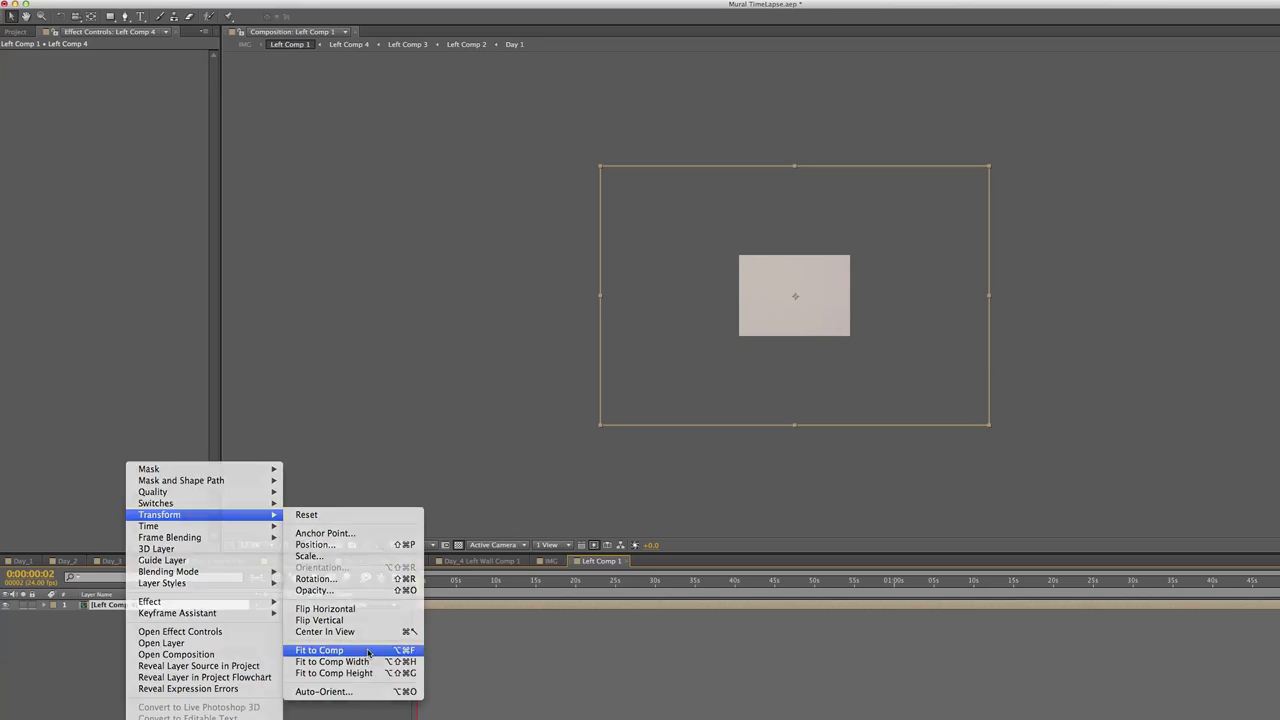
key("period")
key("period")
key("period")
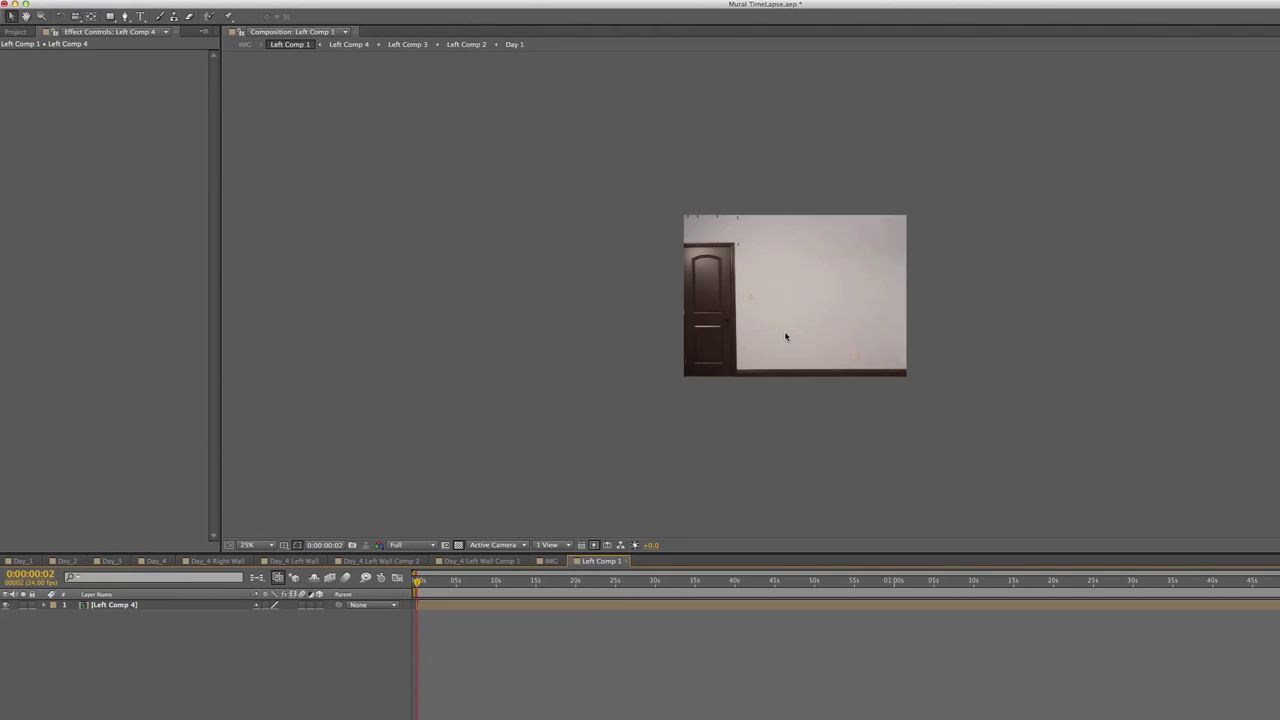
left_click(556, 561)
left_click(99, 615)
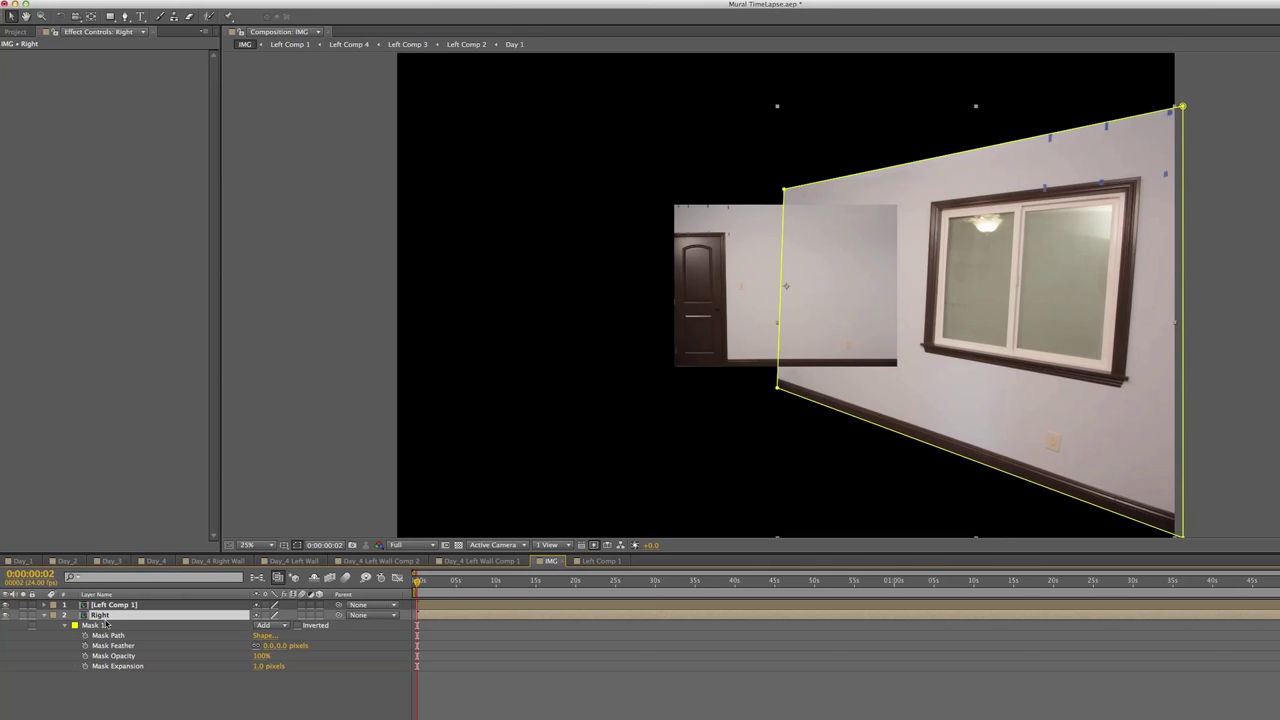
Nest the Right layer as Right Comp 1, open it, and stretch the window wall wider.
key("super+shift+c")
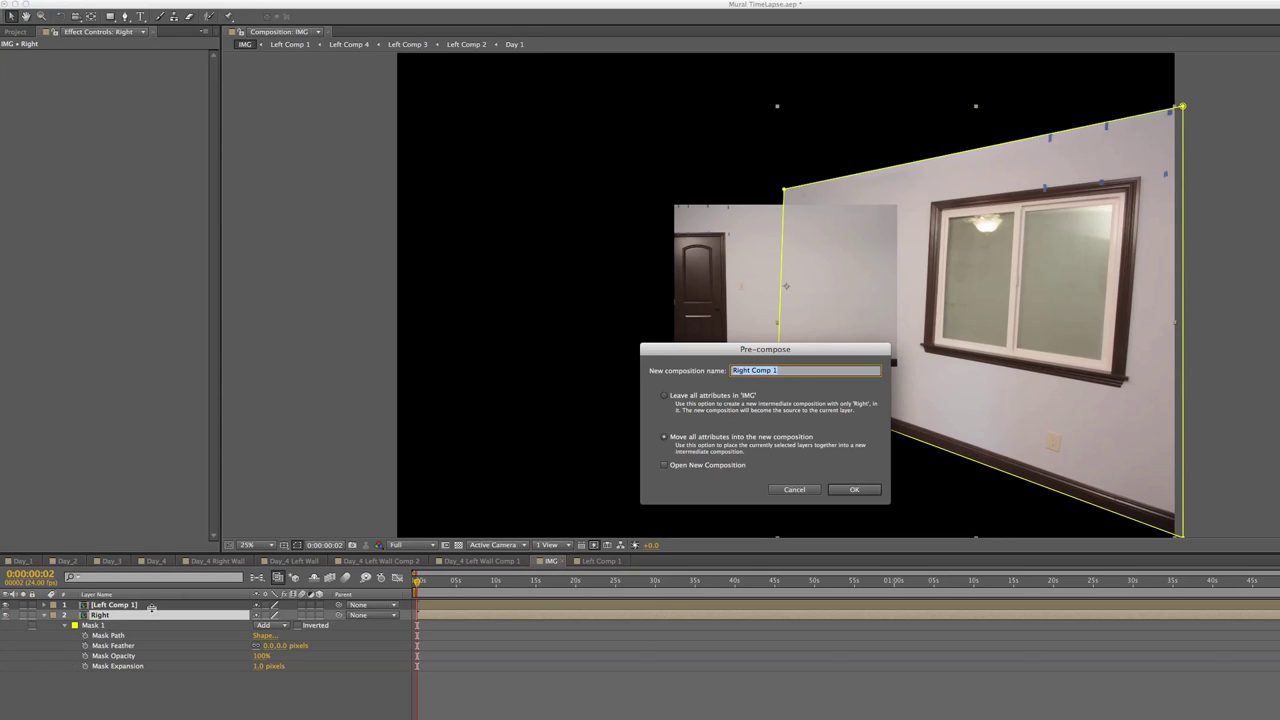
left_click(868, 489)
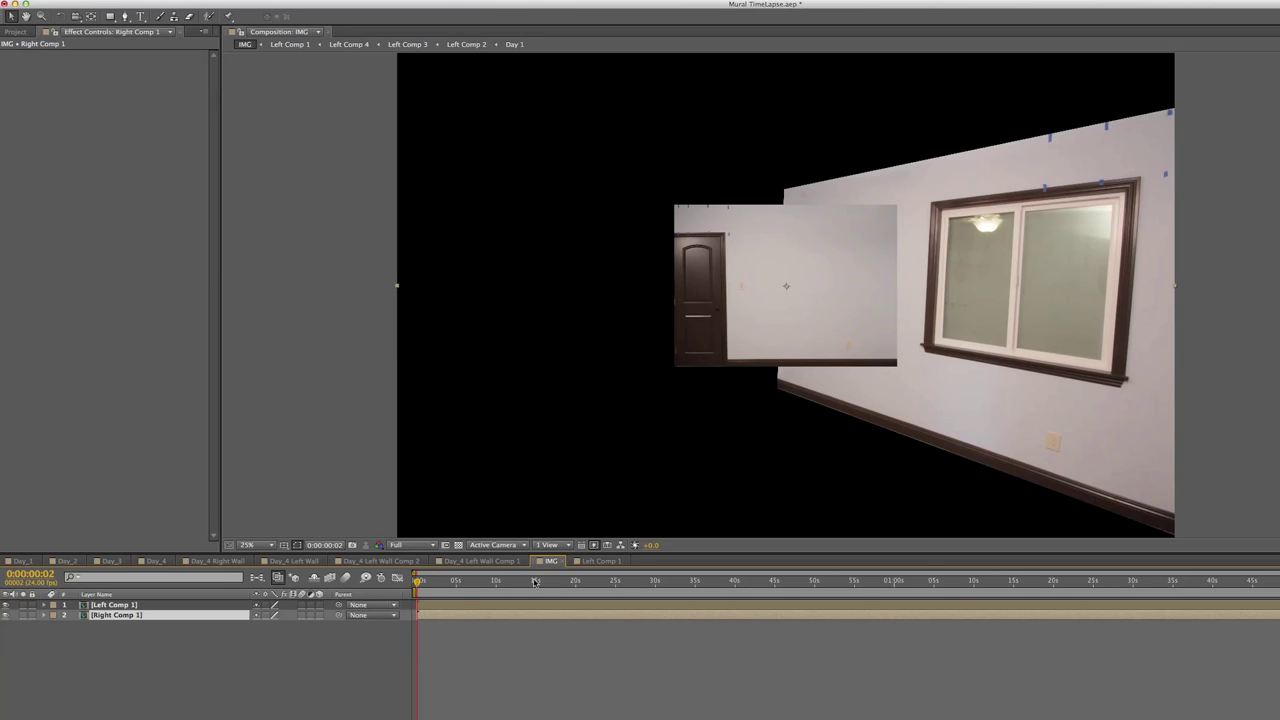
double_click(120, 615)
left_click(798, 332)
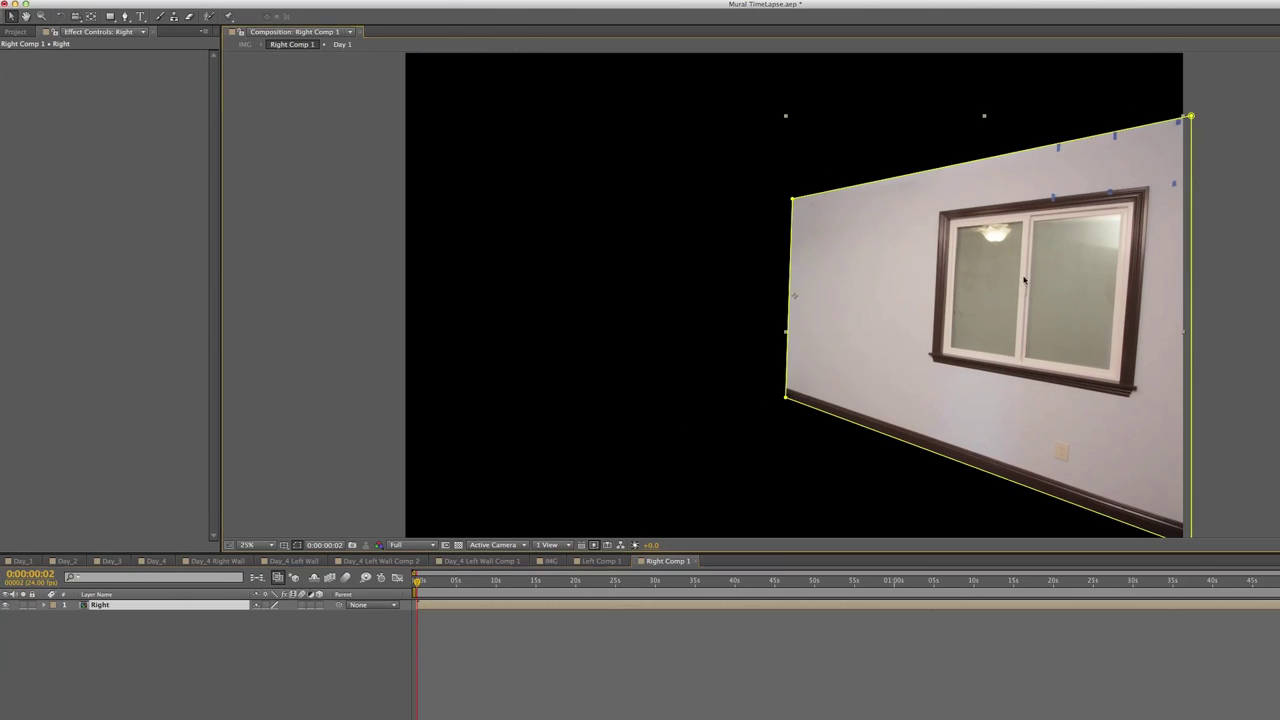
left_click(871, 309)
scroll(653, 360, "down", 5)
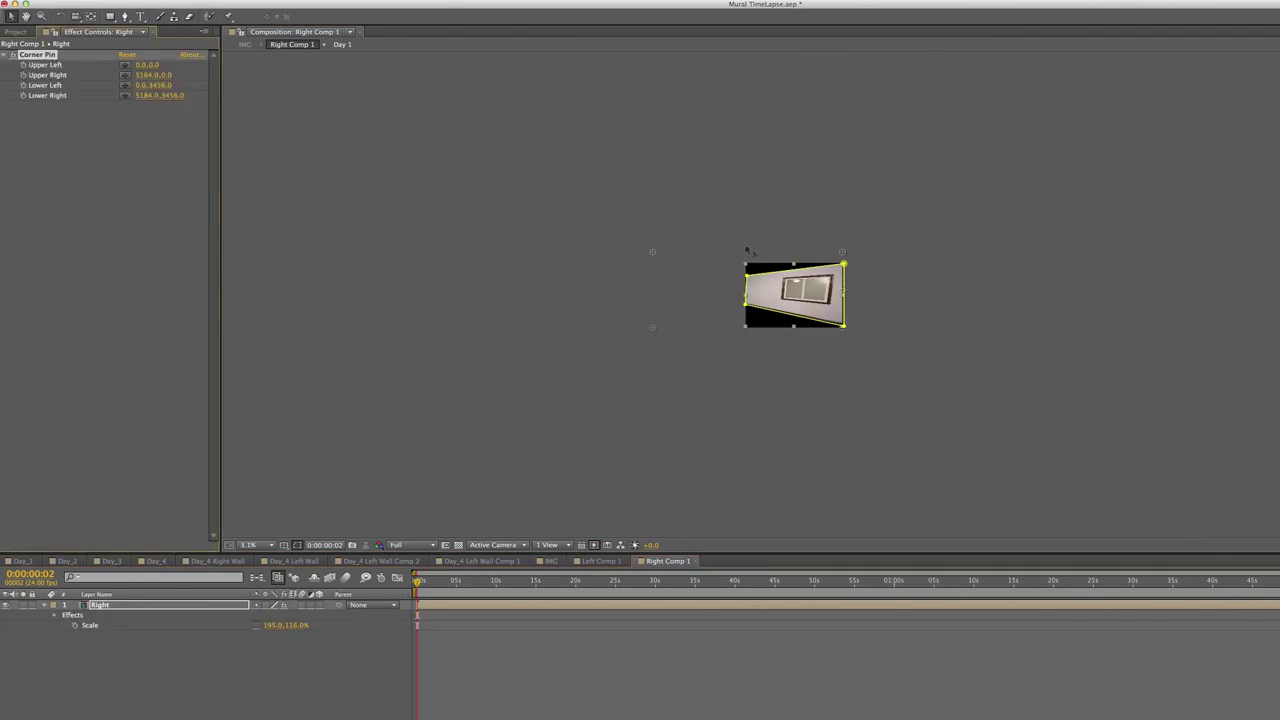
left_click(653, 360)
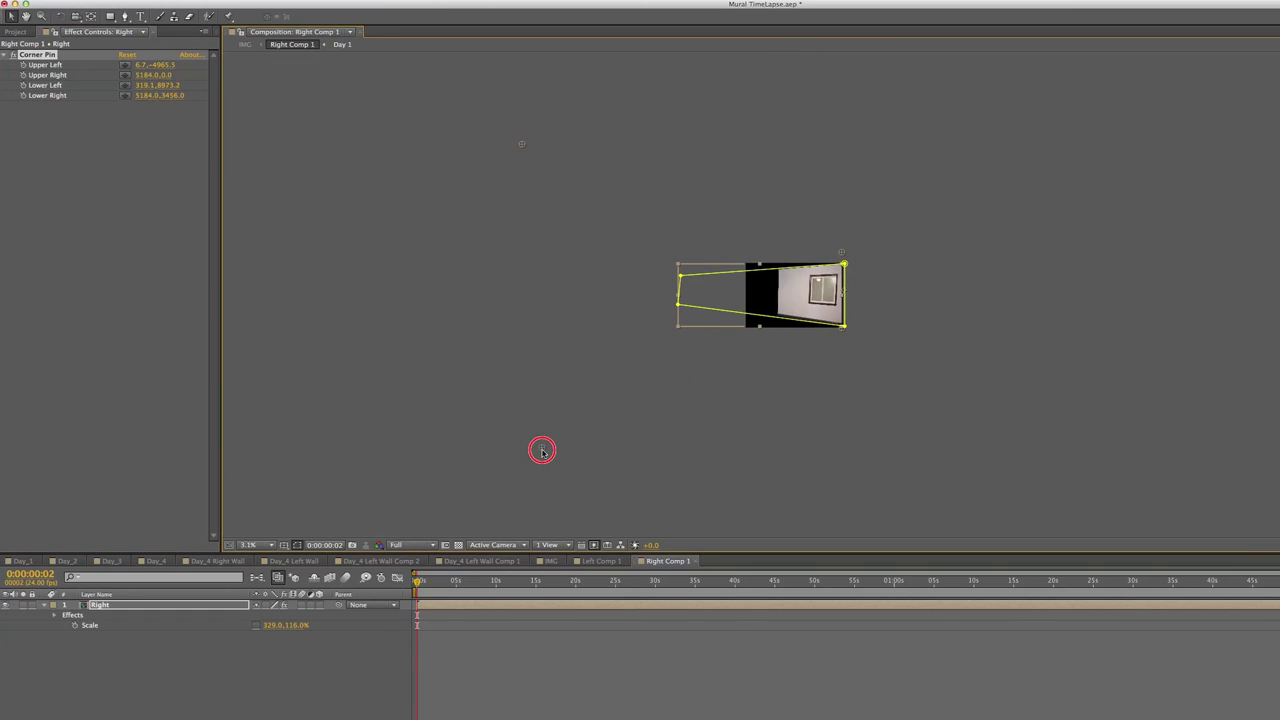
left_click_drag(288, 625, 350, 630)
Nest the wall as Right Comp 2 and Right Comp 3, then pull its corners square.
key("ctrl+shift+c")
key("Return")
scroll(1000, 157, "up", 2)
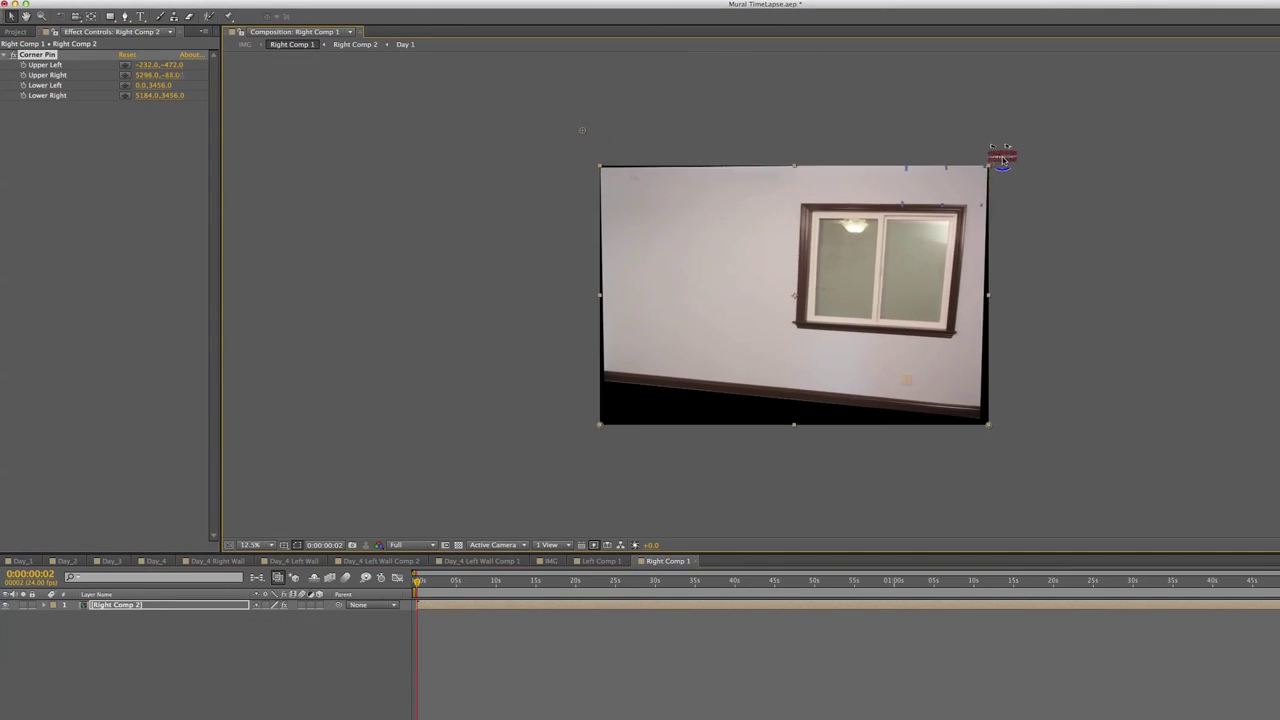
key("ctrl+shift+c")
key("Return")
scroll(557, 443, "up", 4)
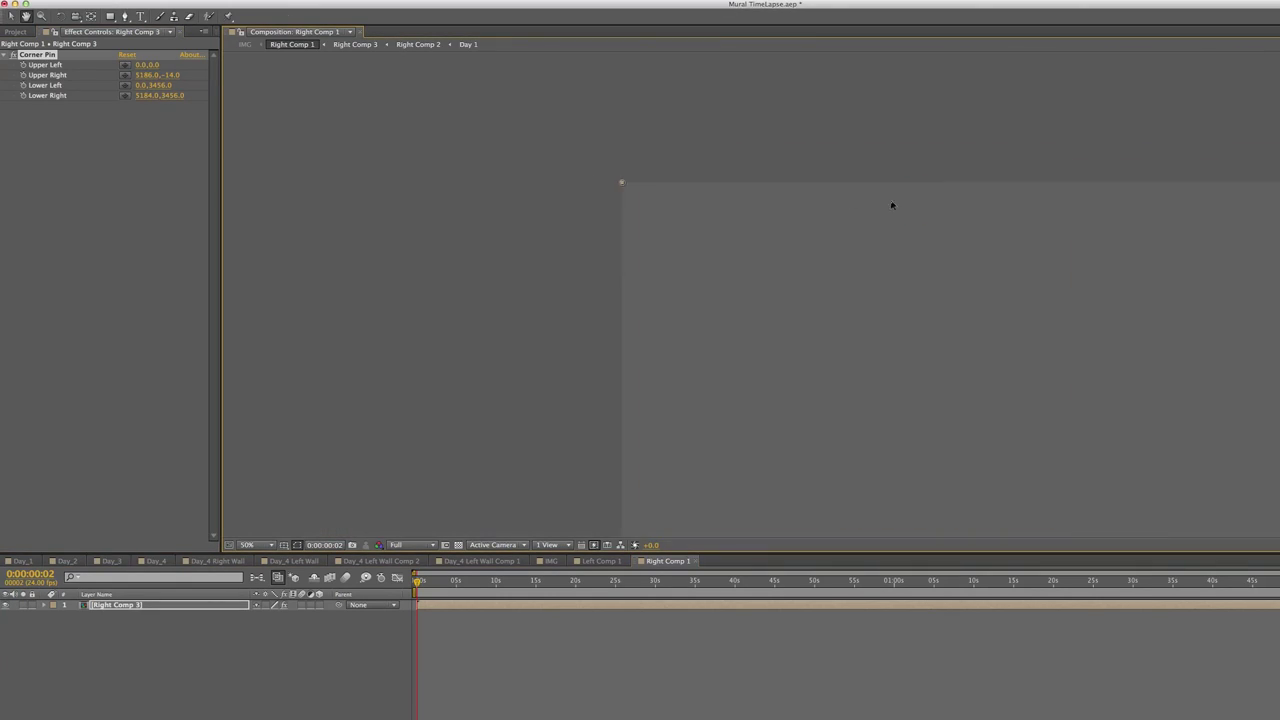
left_click_drag(623, 180, 614, 177)
left_click_drag(622, 236, 620, 234)
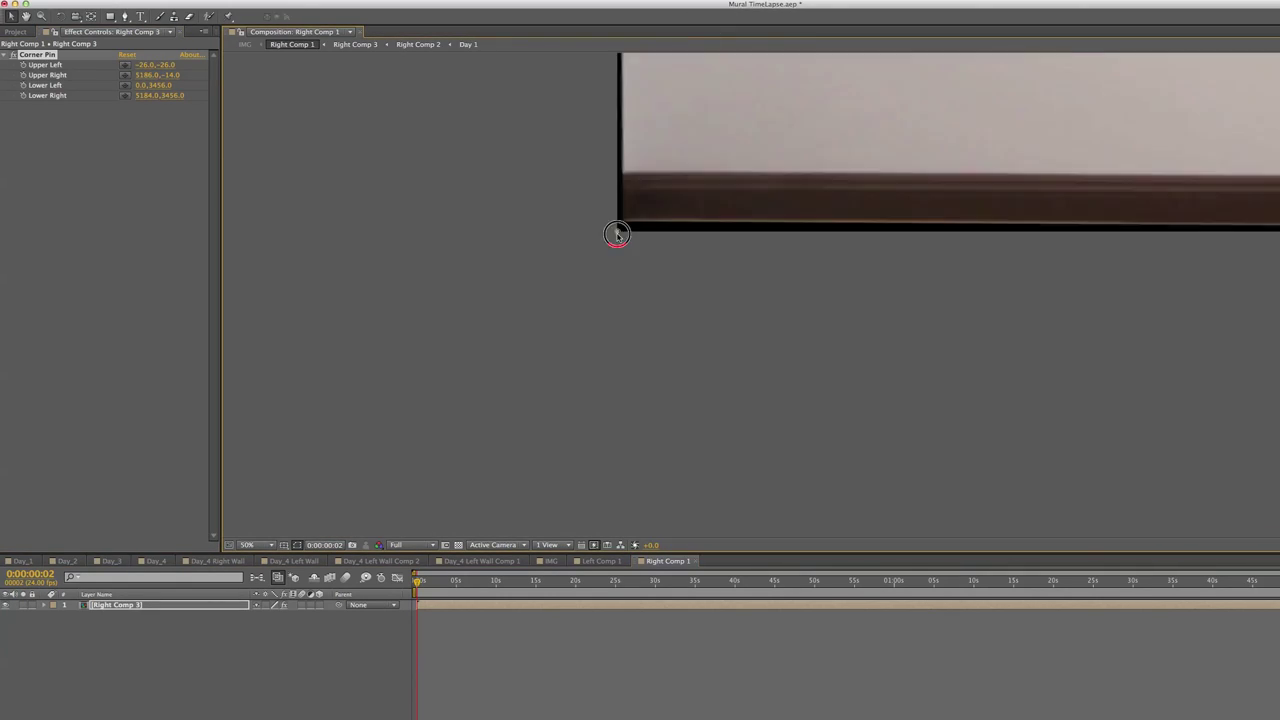
left_click_drag(909, 266, 947, 283)
Nest the squared wall as Right Comp 4 and change Right Comp 1's composition size.
key("ctrl+shift+c")
key("Return")
scroll(914, 271, "down", 2)
key("ctrl+k")
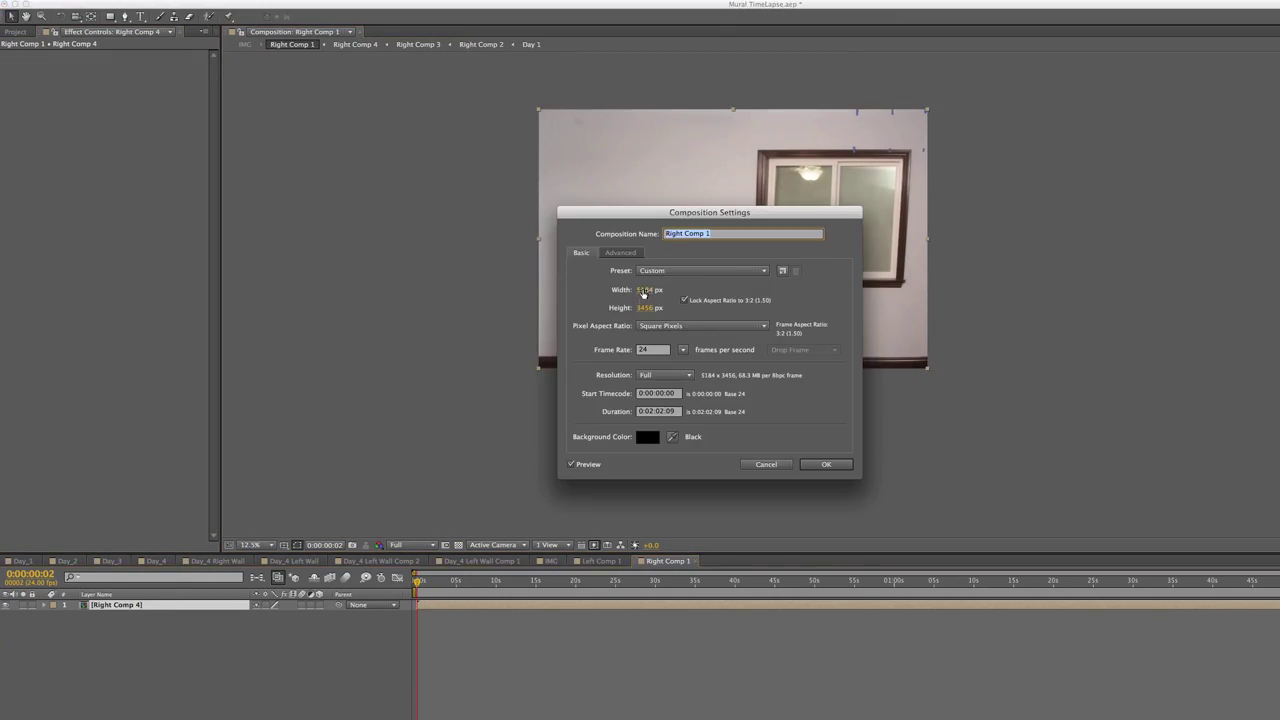
key("Tab")
type("11")
key("Tab")
key("Return")
right_click(120, 604)
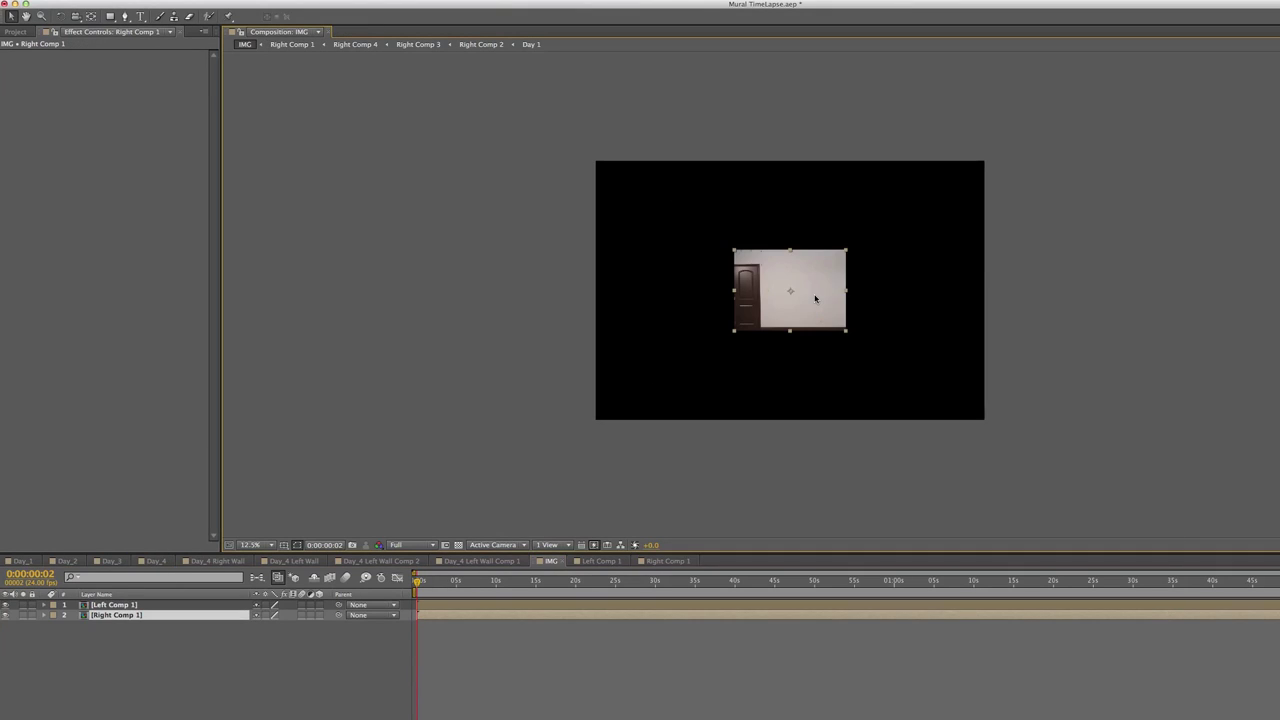
Place the window wall right beside the door wall in IMG.
left_click_drag(871, 299, 923, 297)
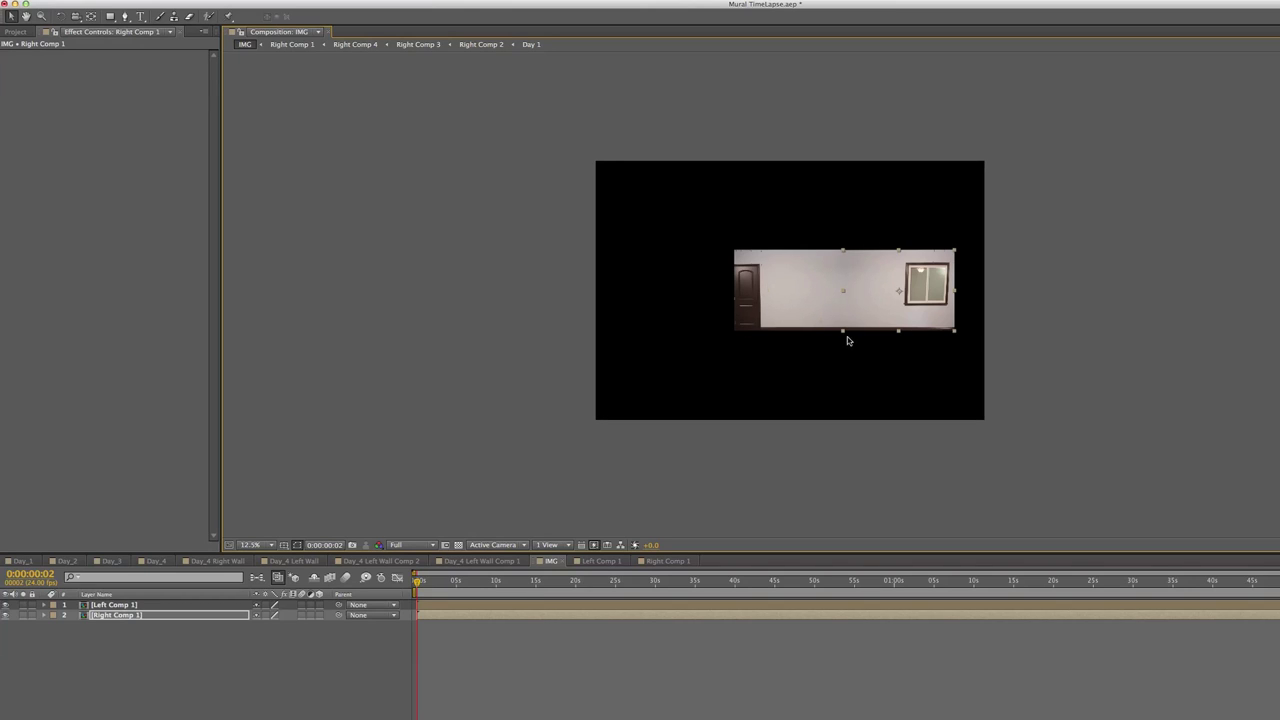
key("period")
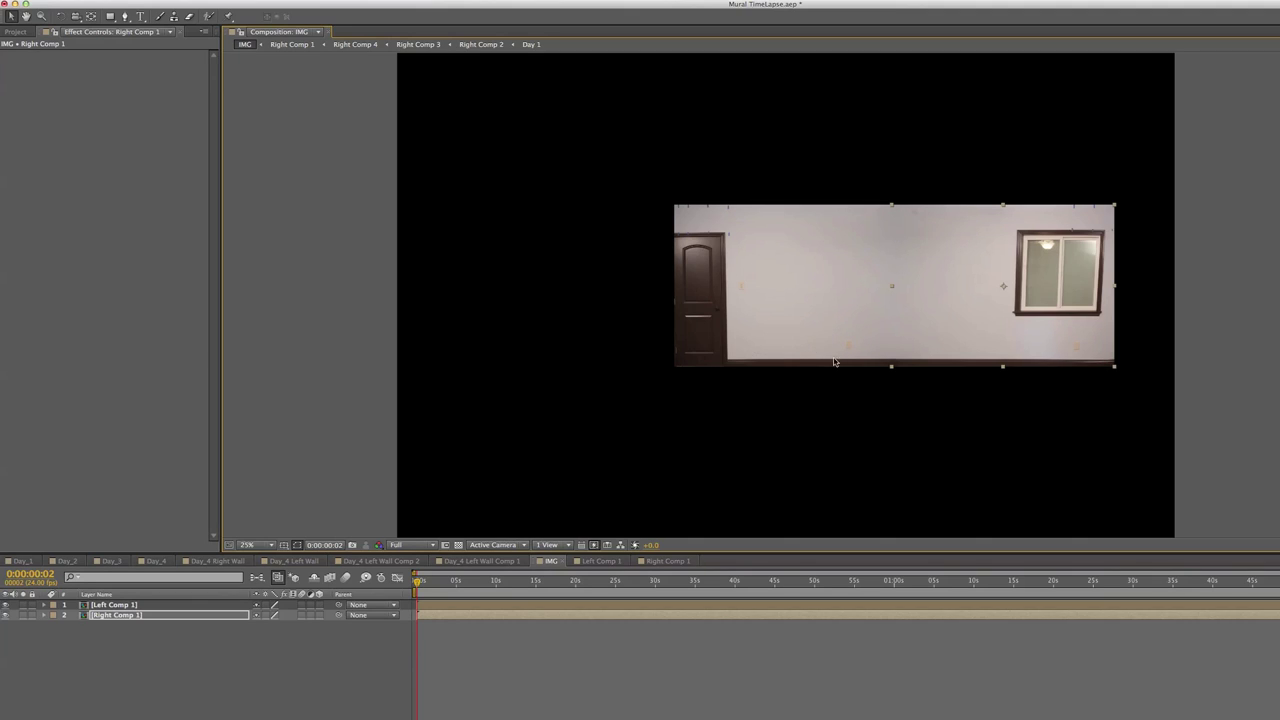
key("comma")
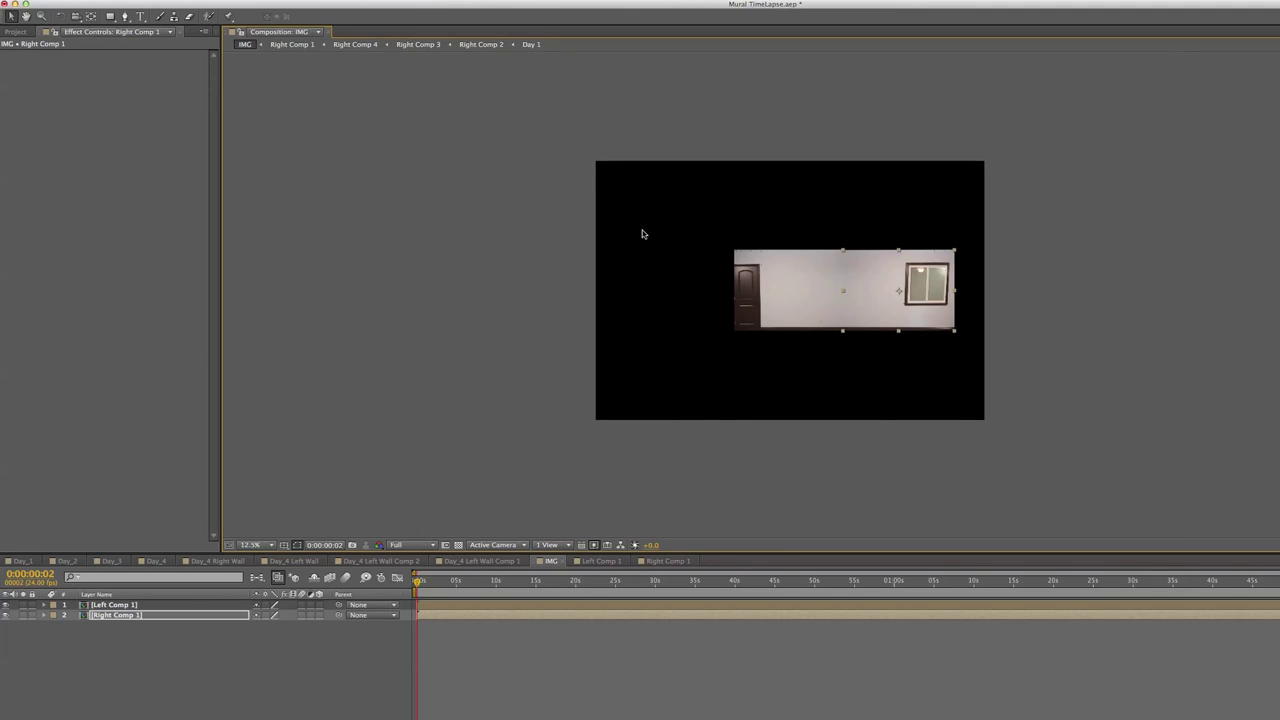
Unlock the aspect ratio and set IMG to 1080 px high and 1485*2 = 2970 px wide.
key("ctrl+k")
left_click(685, 300)
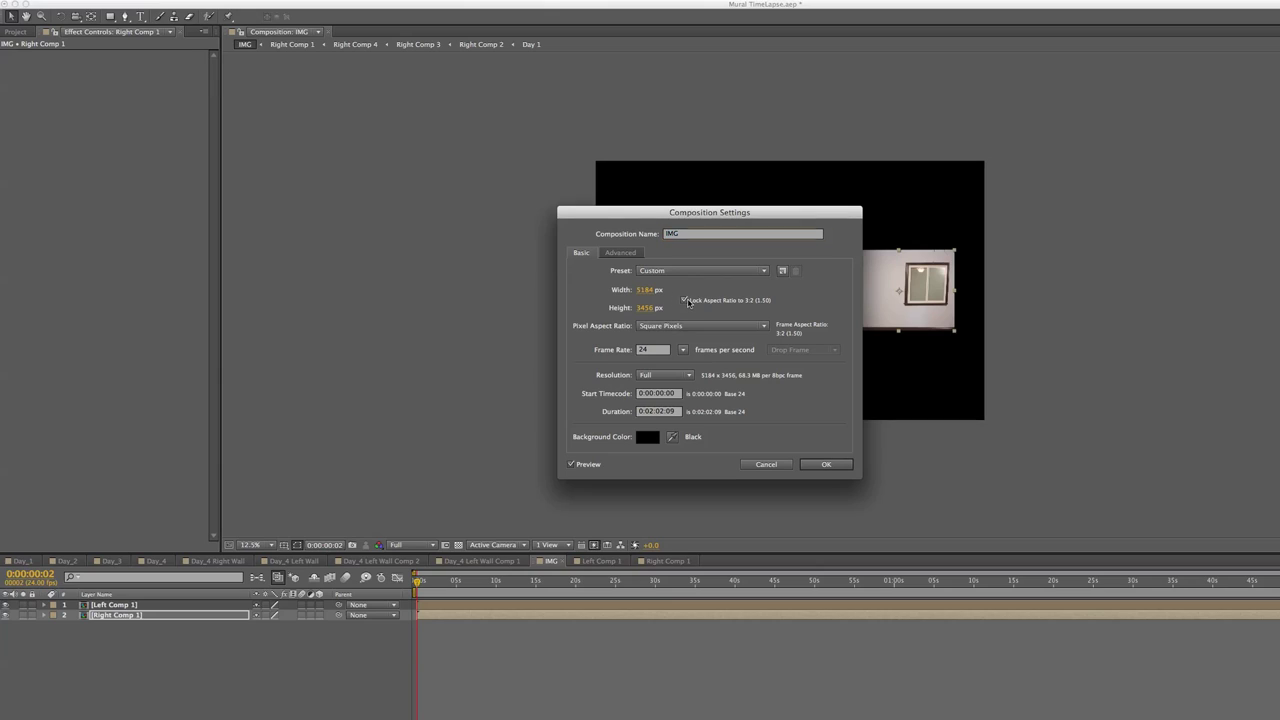
left_click(647, 289)
type("4")
type("485")
left_click(646, 308)
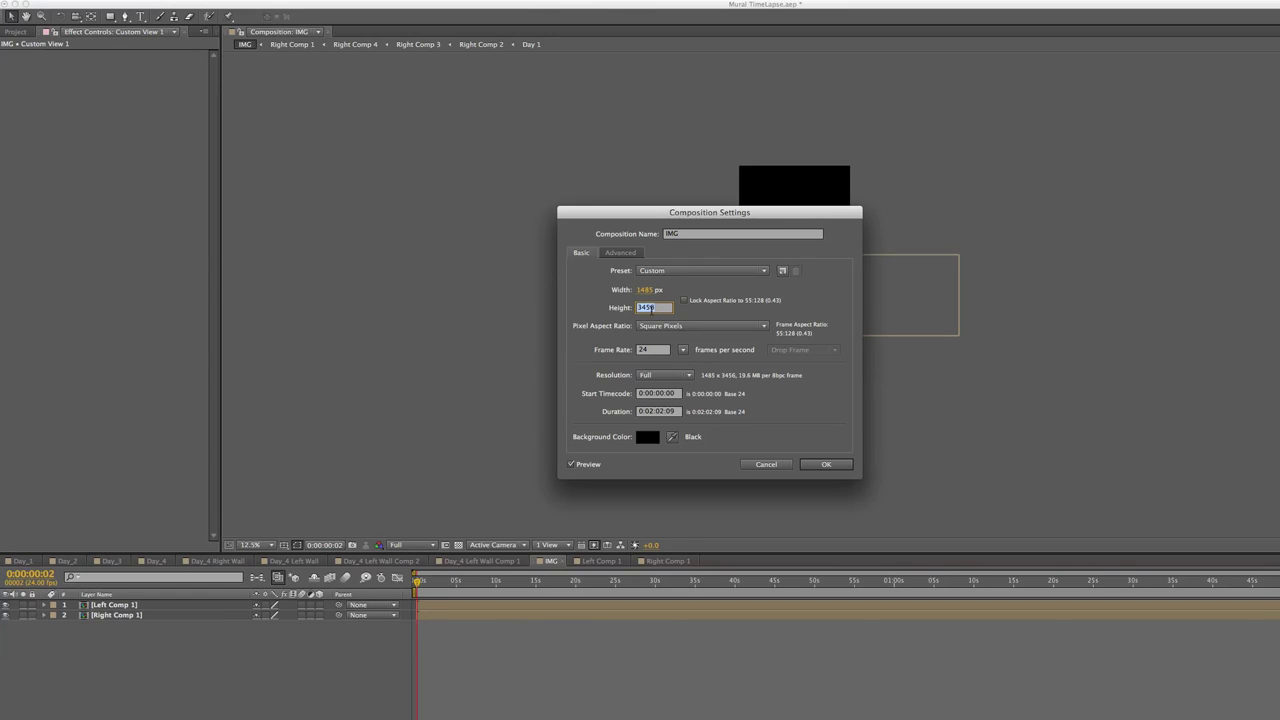
type("1080")
left_click(660, 290)
left_click(663, 289)
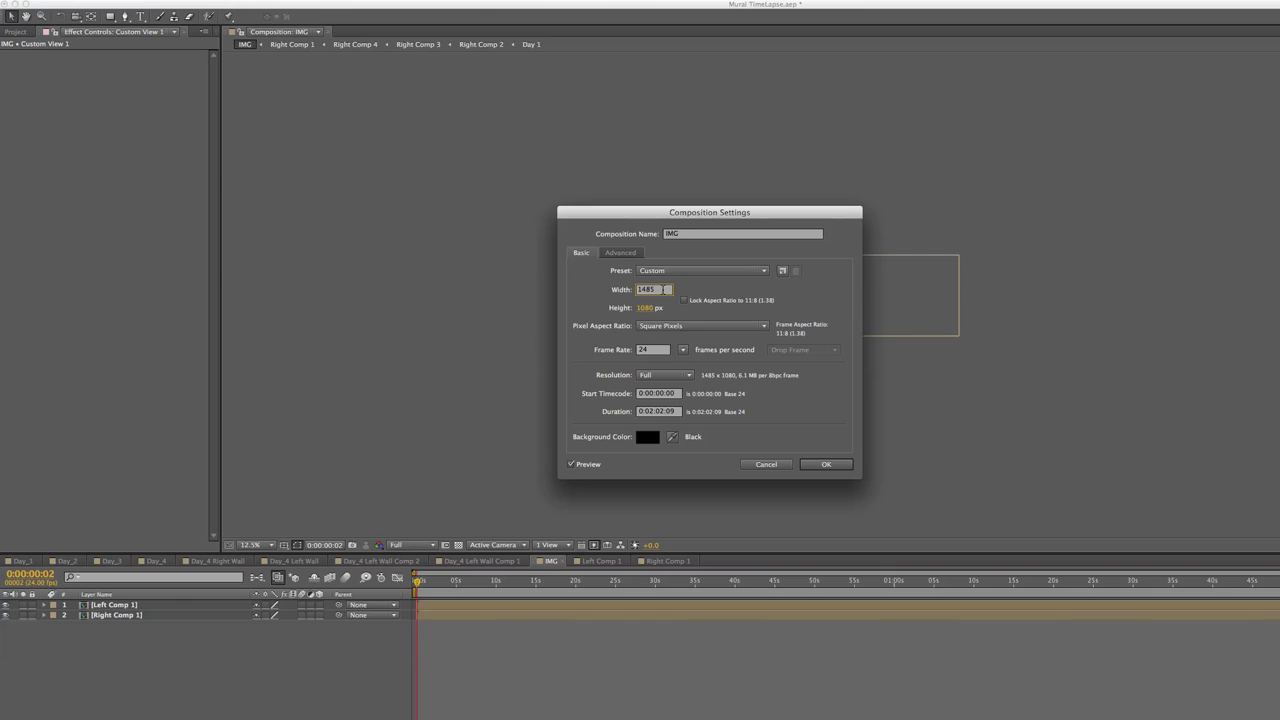
type("*2")
key("Return")
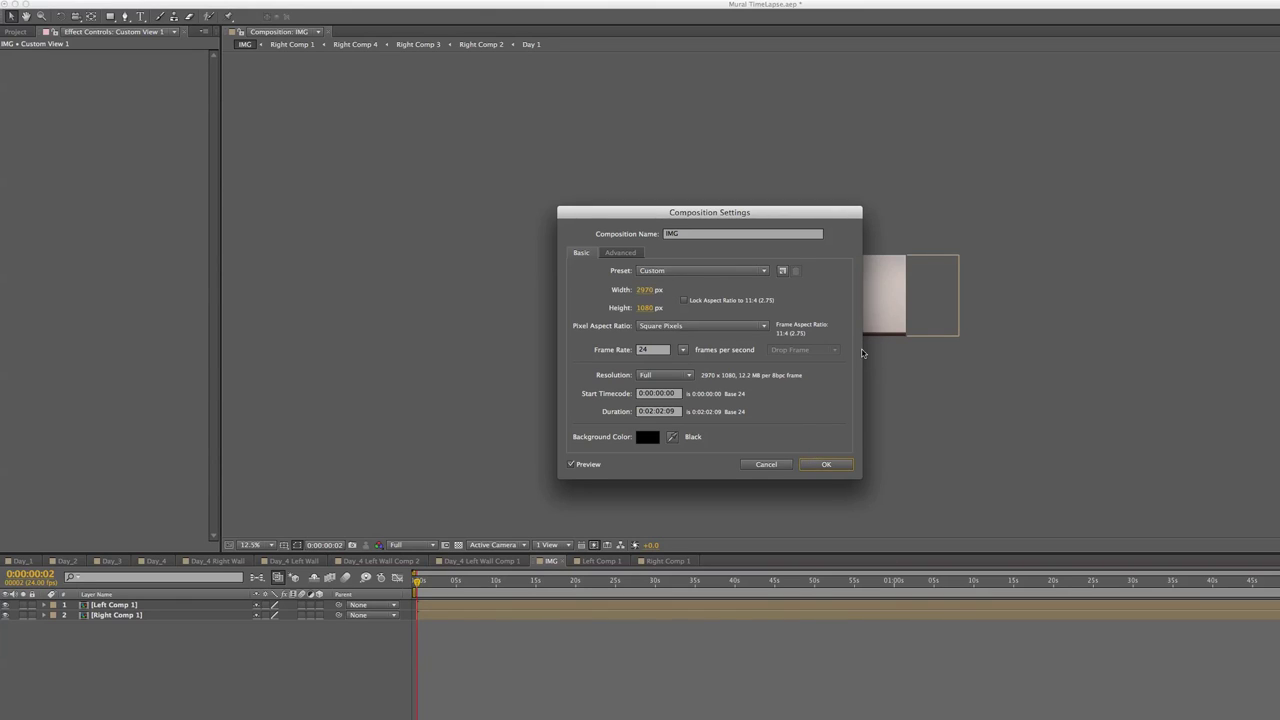
key("Return")
scroll(826, 292, "up", 4)
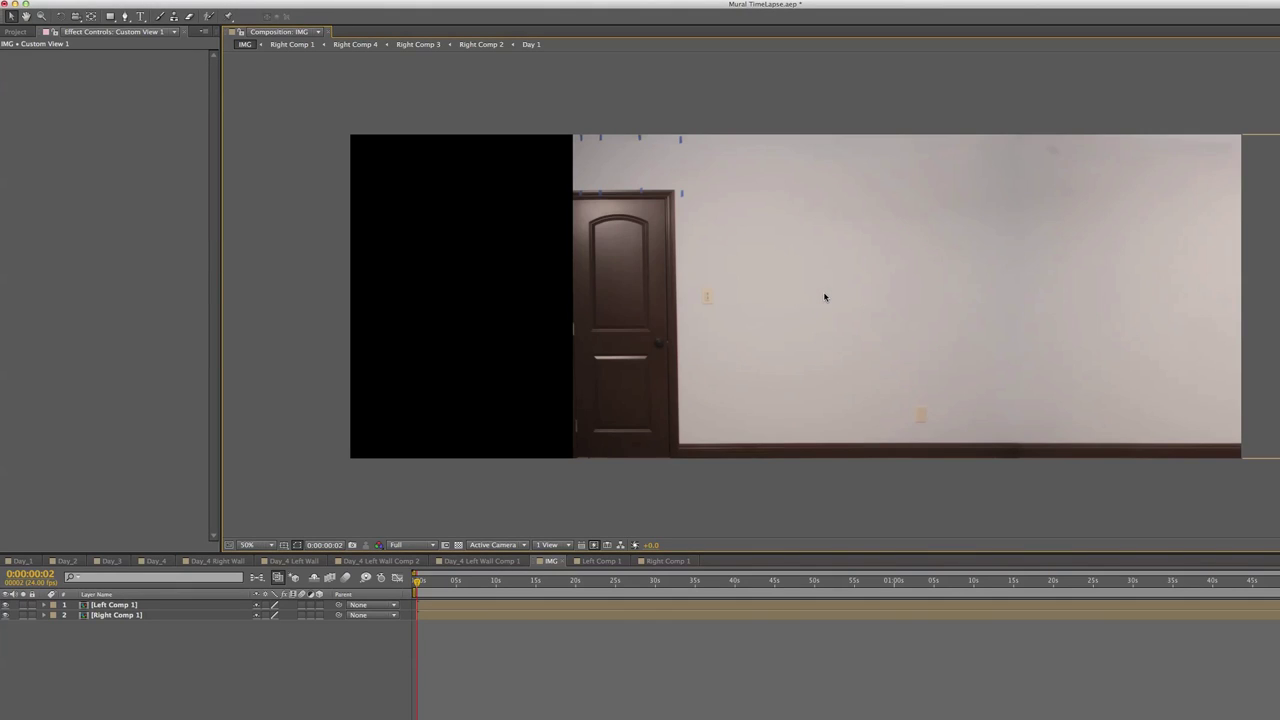
Move Left Comp 1 to the left edge and nudge Right Comp 1 against it to close the seam.
scroll(884, 302, "down", 1)
left_click(737, 282)
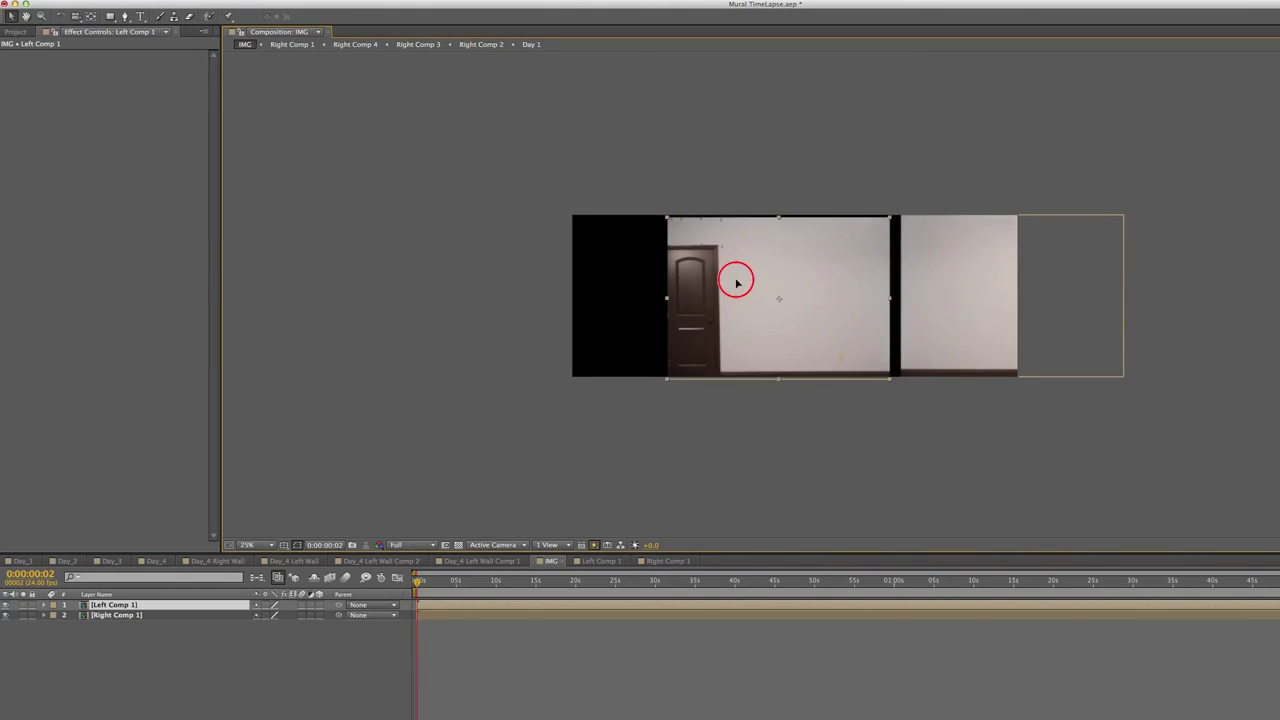
left_click_drag(737, 282, 640, 260)
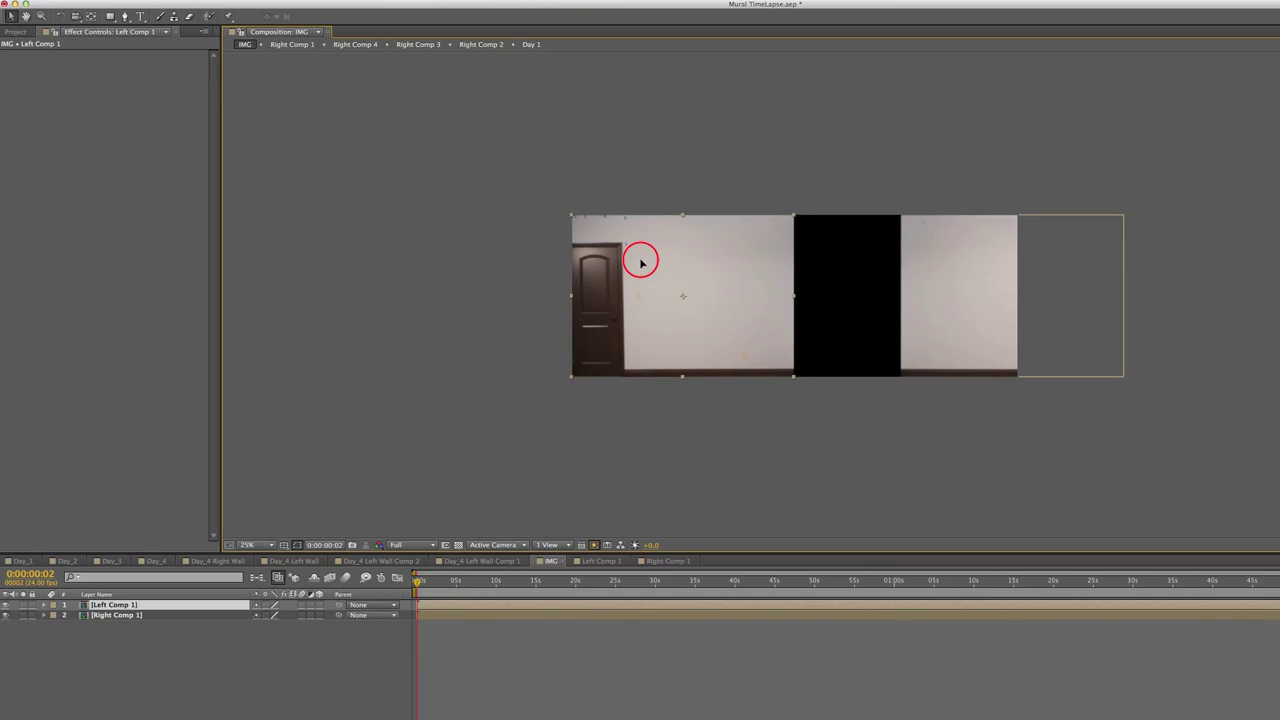
left_click(837, 283)
left_click_drag(923, 274, 826, 263)
key("period")
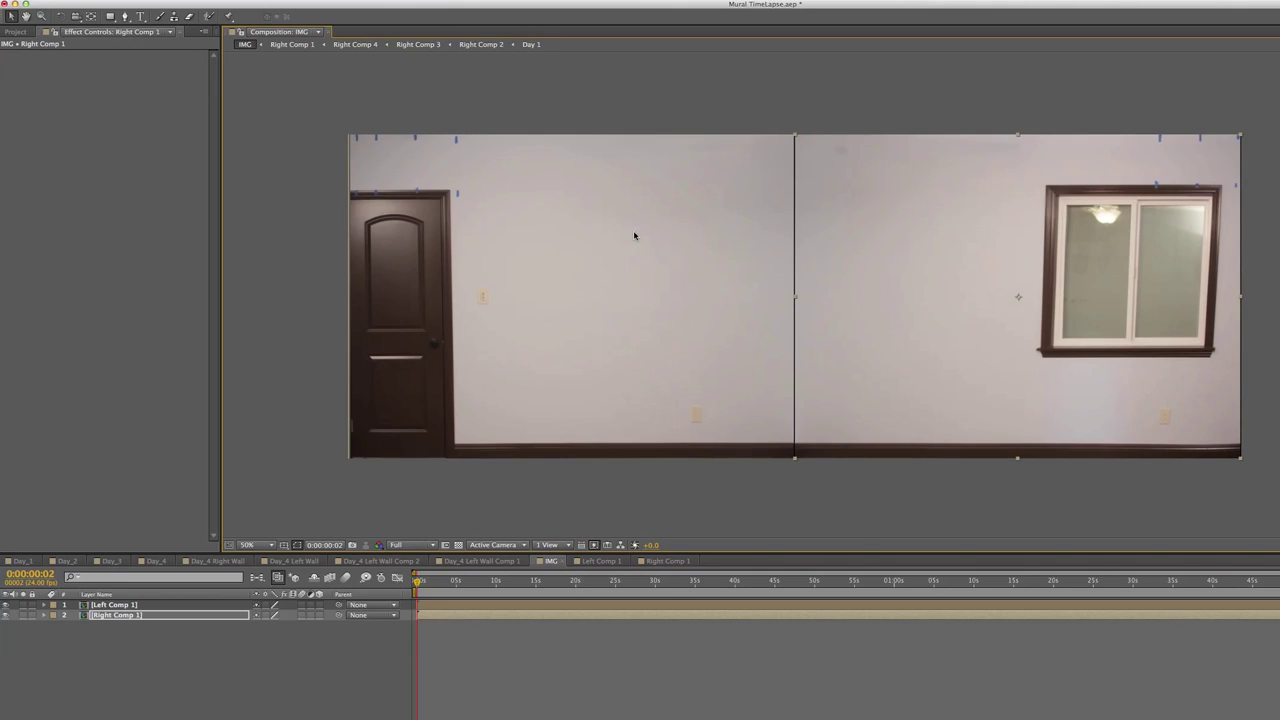
left_click(634, 236)
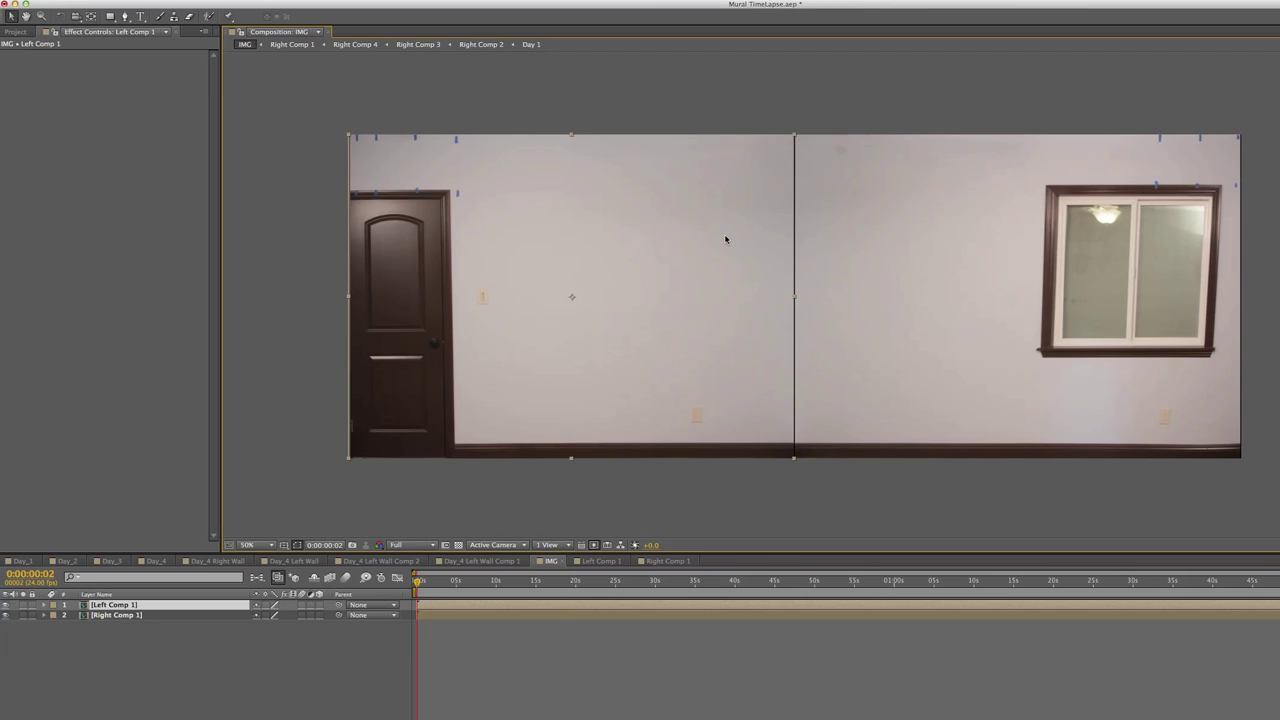
key("Right")
key("Right")
key("Right")
key("Right")
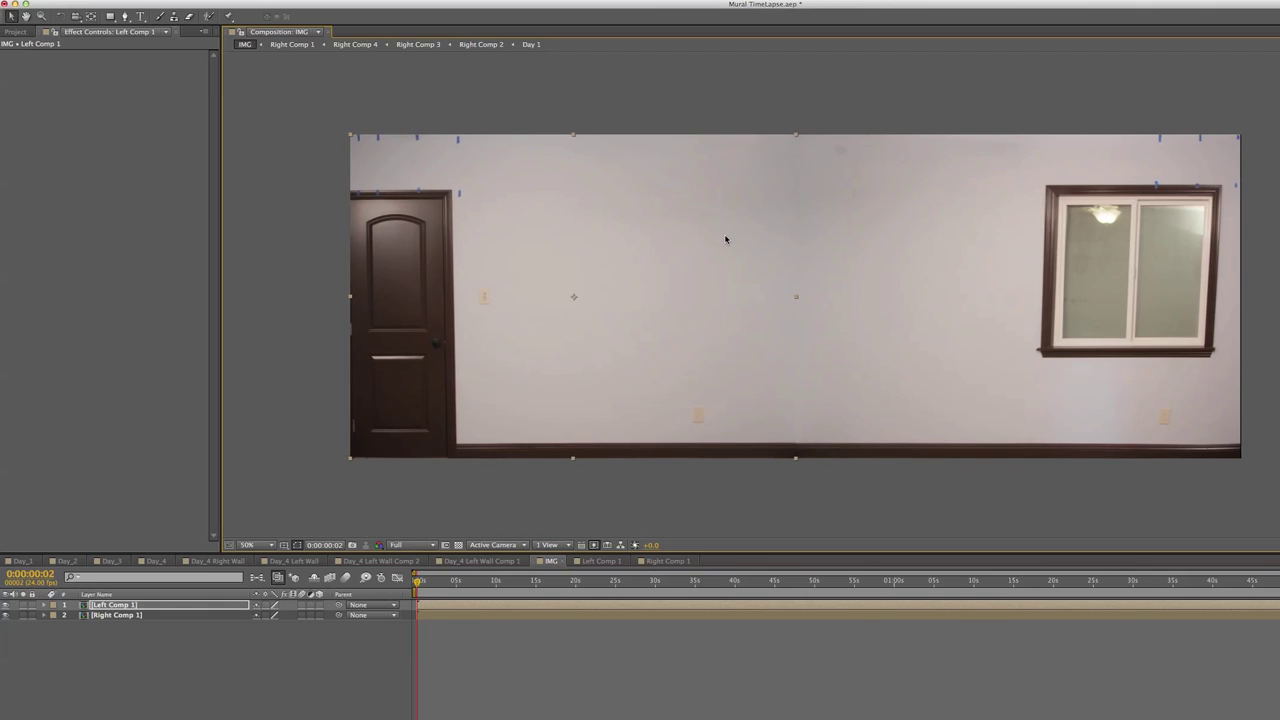
left_click(1113, 217)
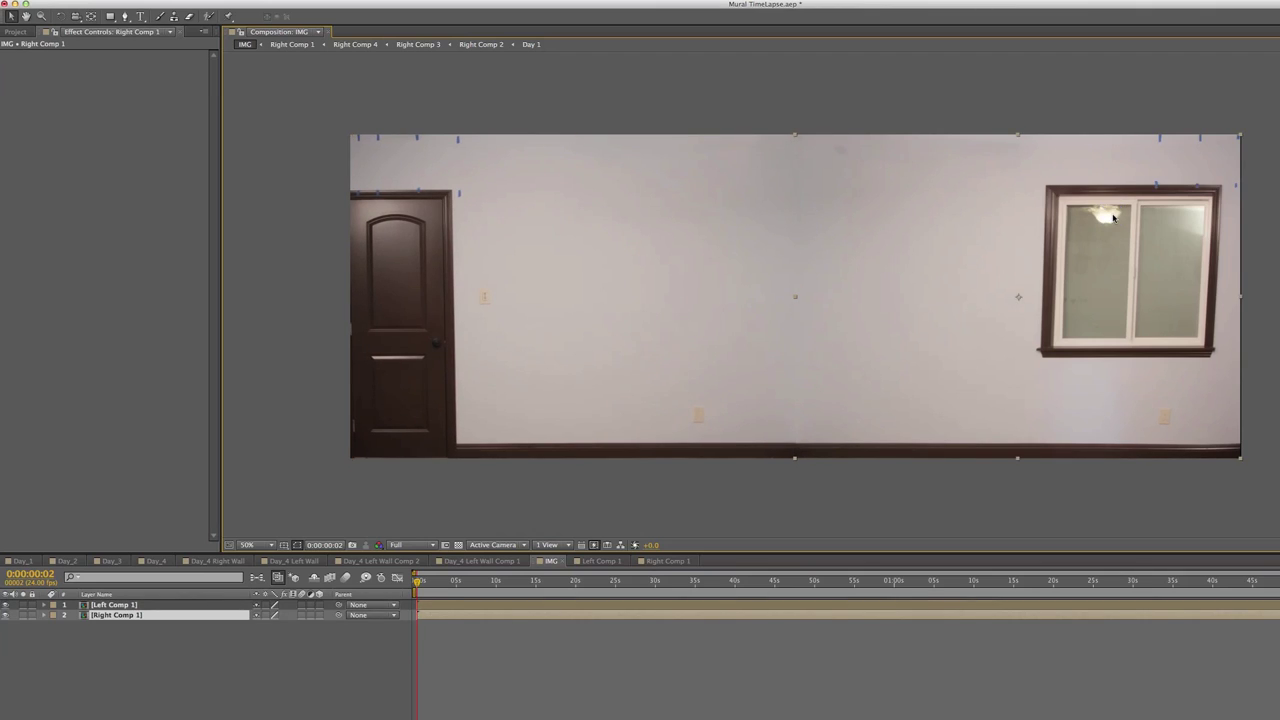
key("Right")
key("Right")
key("Right")
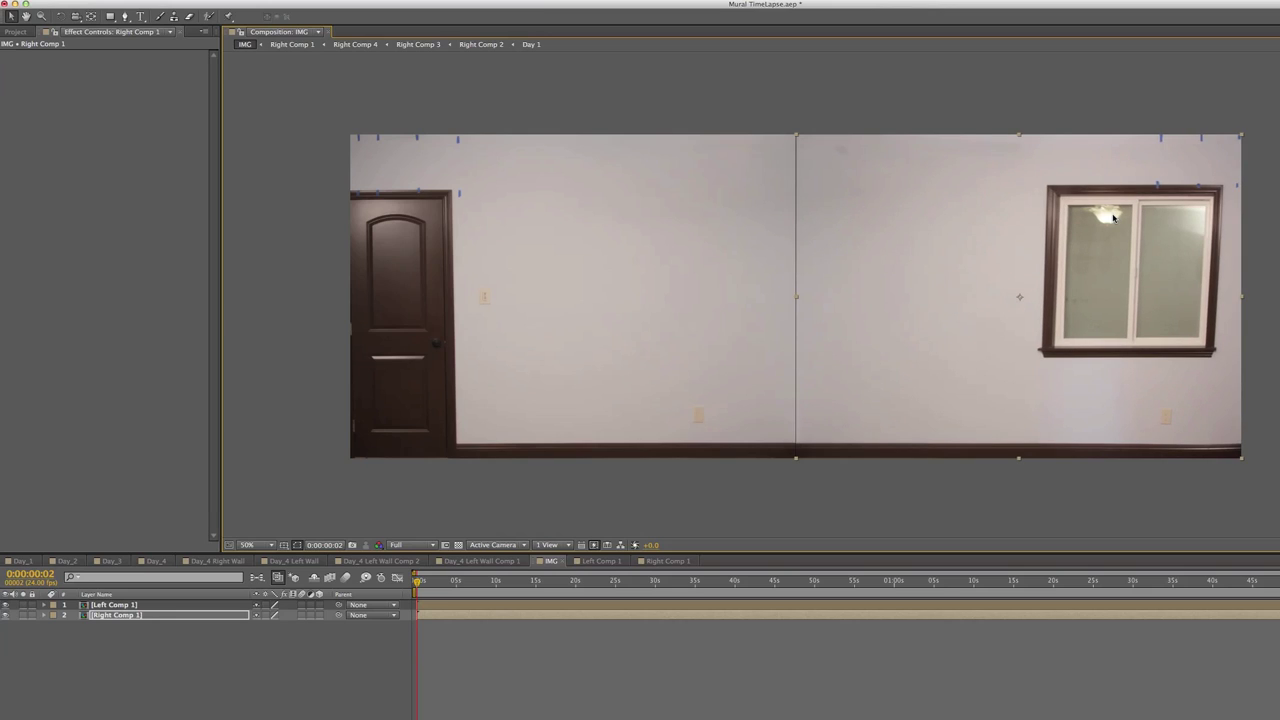
Scale Left Comp 1 and Right Comp 1 to 101%, then jump to 0:00:39:19.
left_click(745, 285)
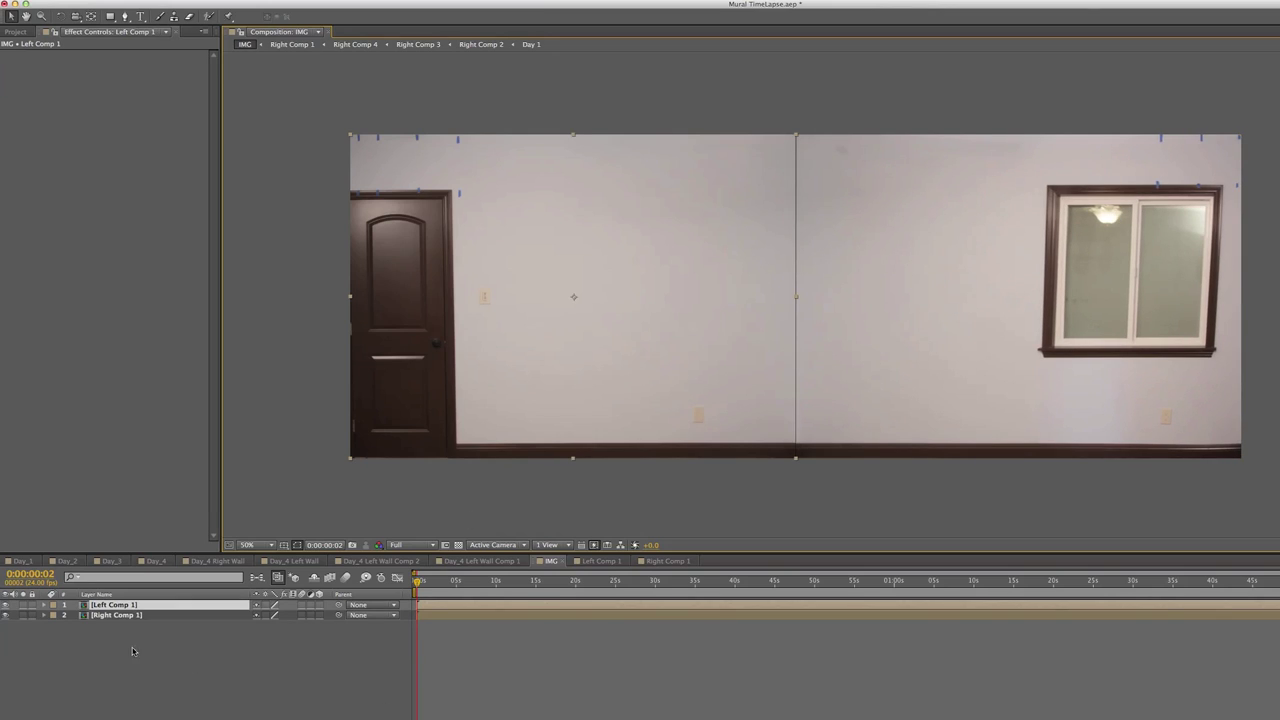
left_click(130, 616, "shift")
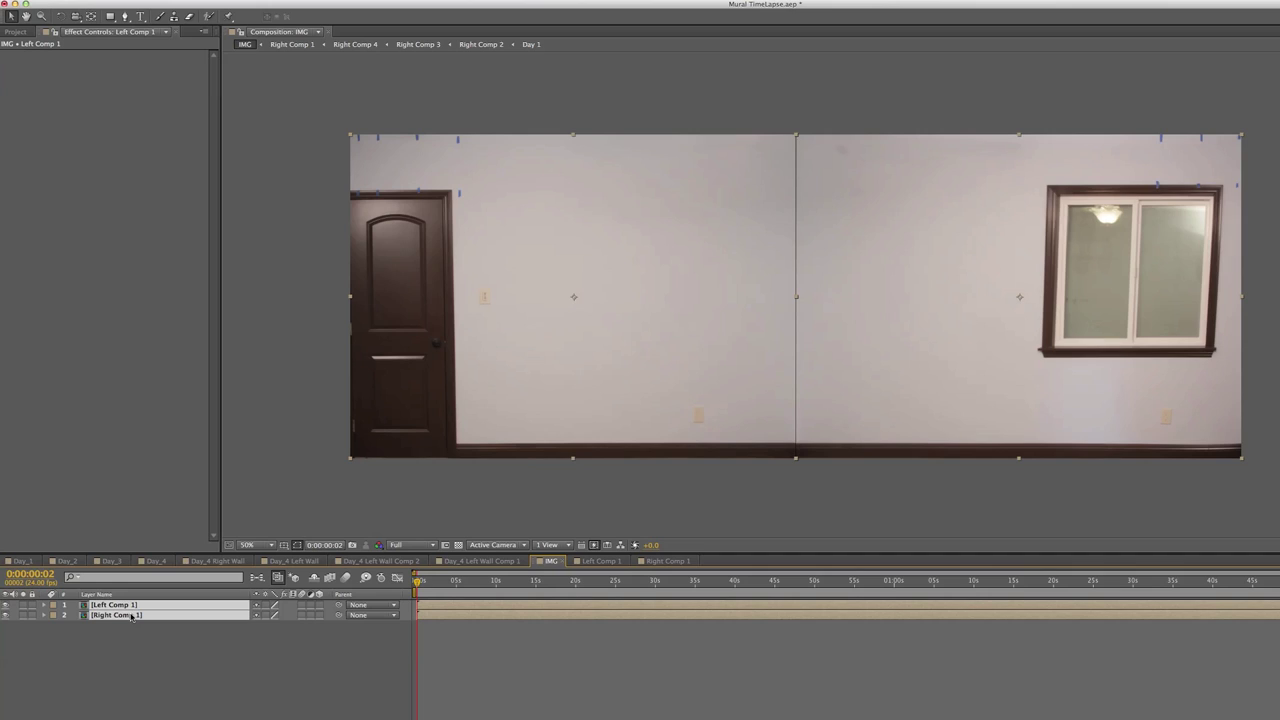
key("s")
left_click(273, 615)
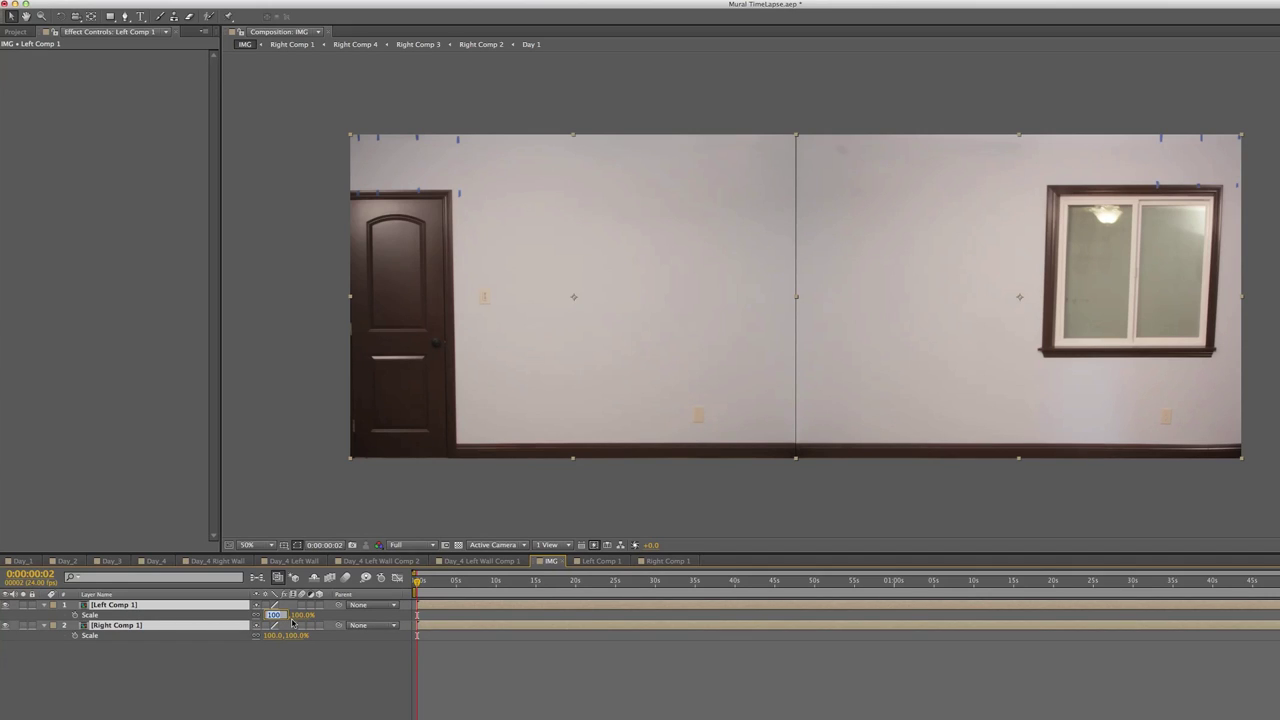
type("101")
key("Return")
left_click(298, 670)
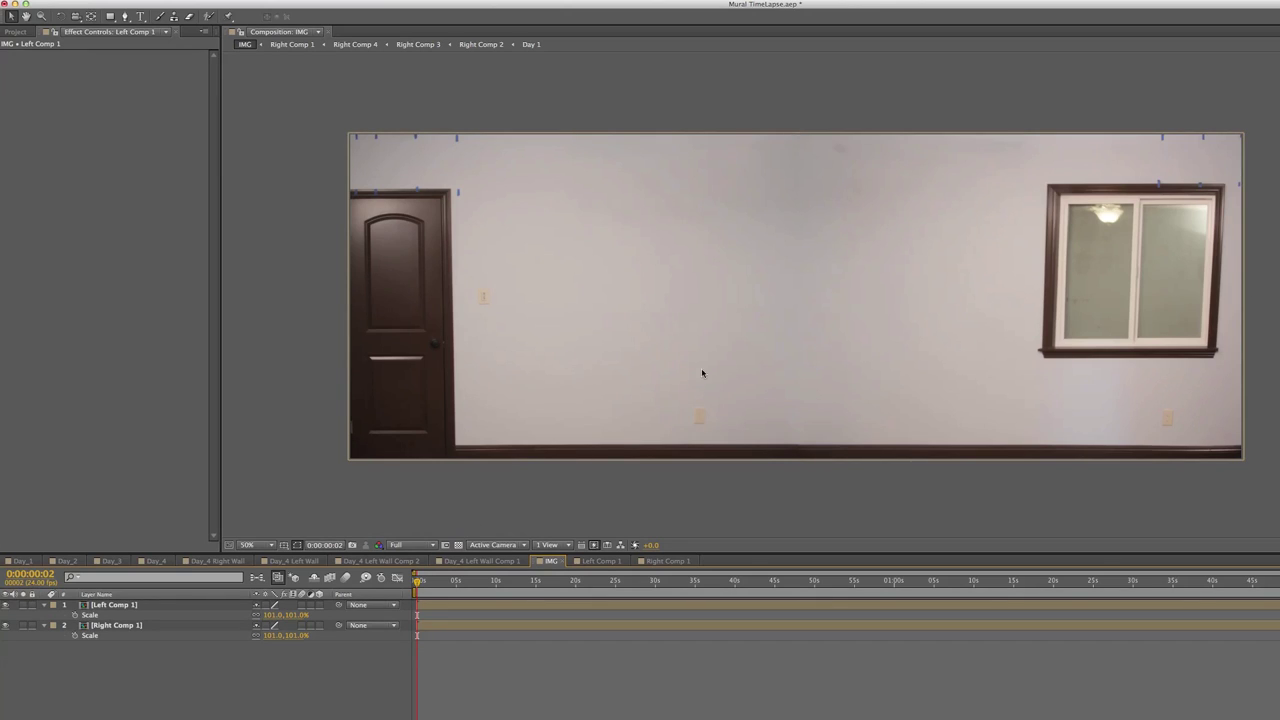
left_click(734, 581)
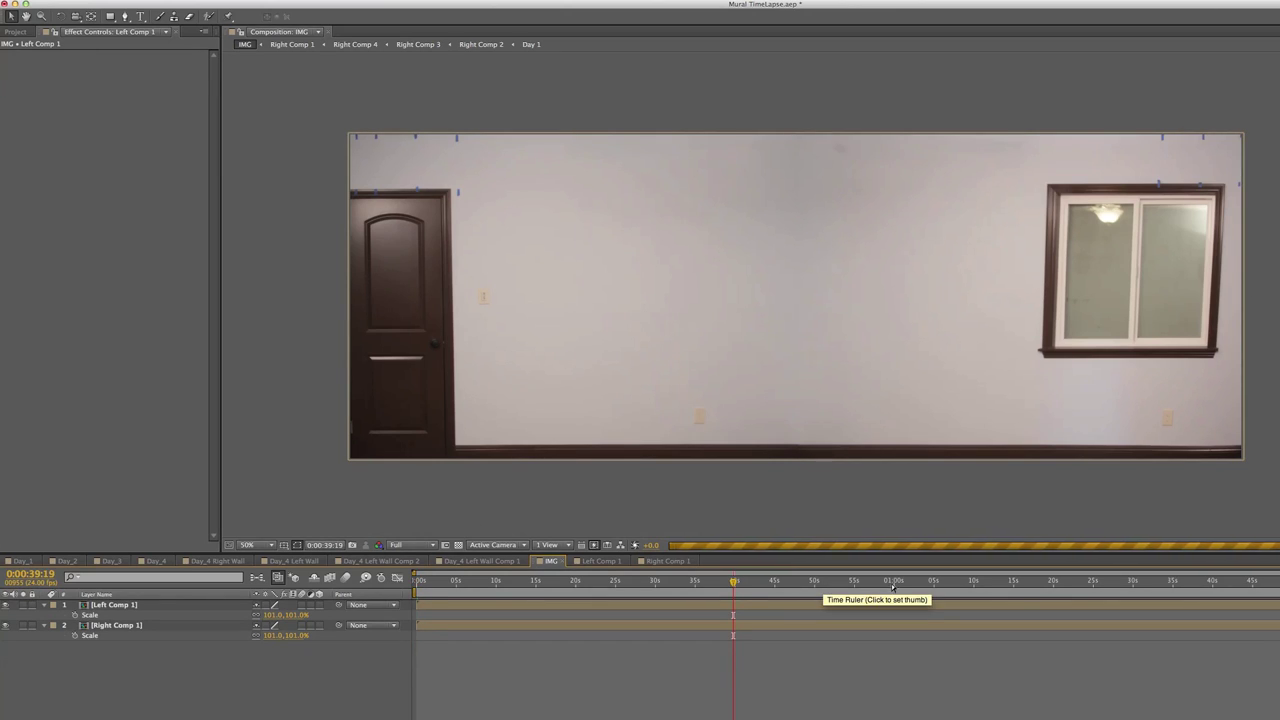
Move the IMG comp to 0:00:51:17 at Quarter resolution, then return to Full resolution at 100% zoom.
left_click(411, 545)
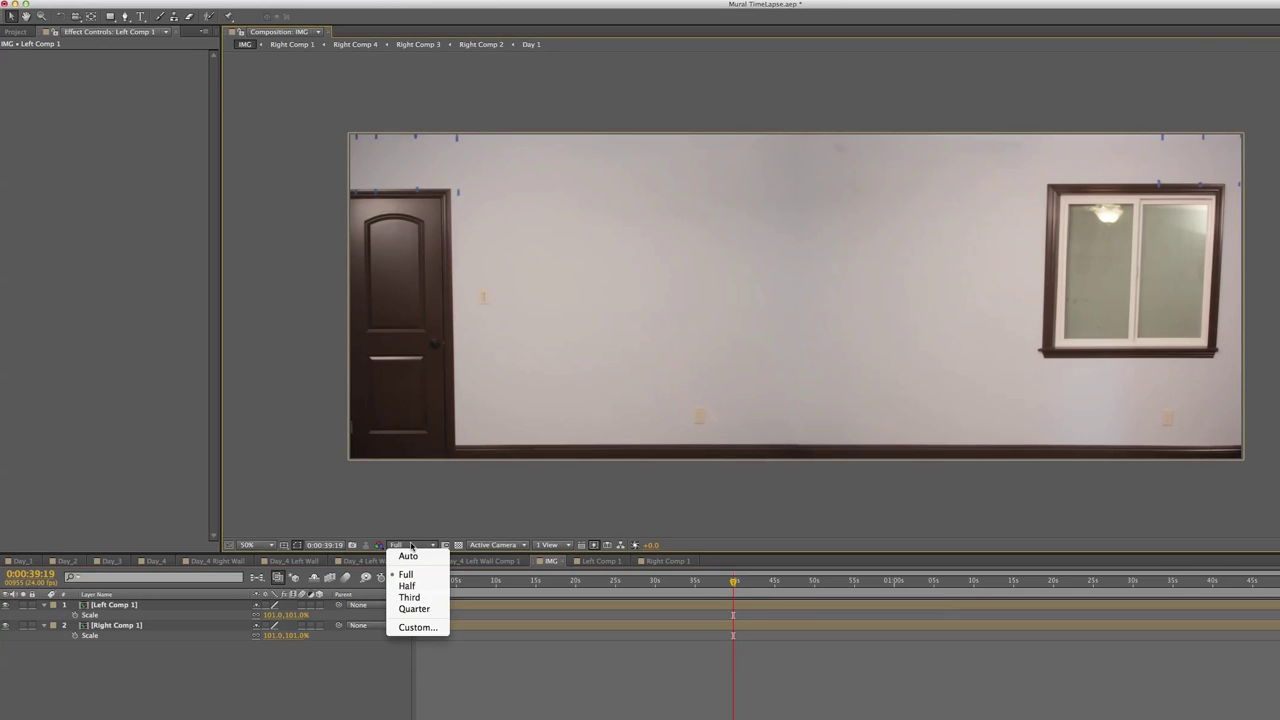
left_click(414, 608)
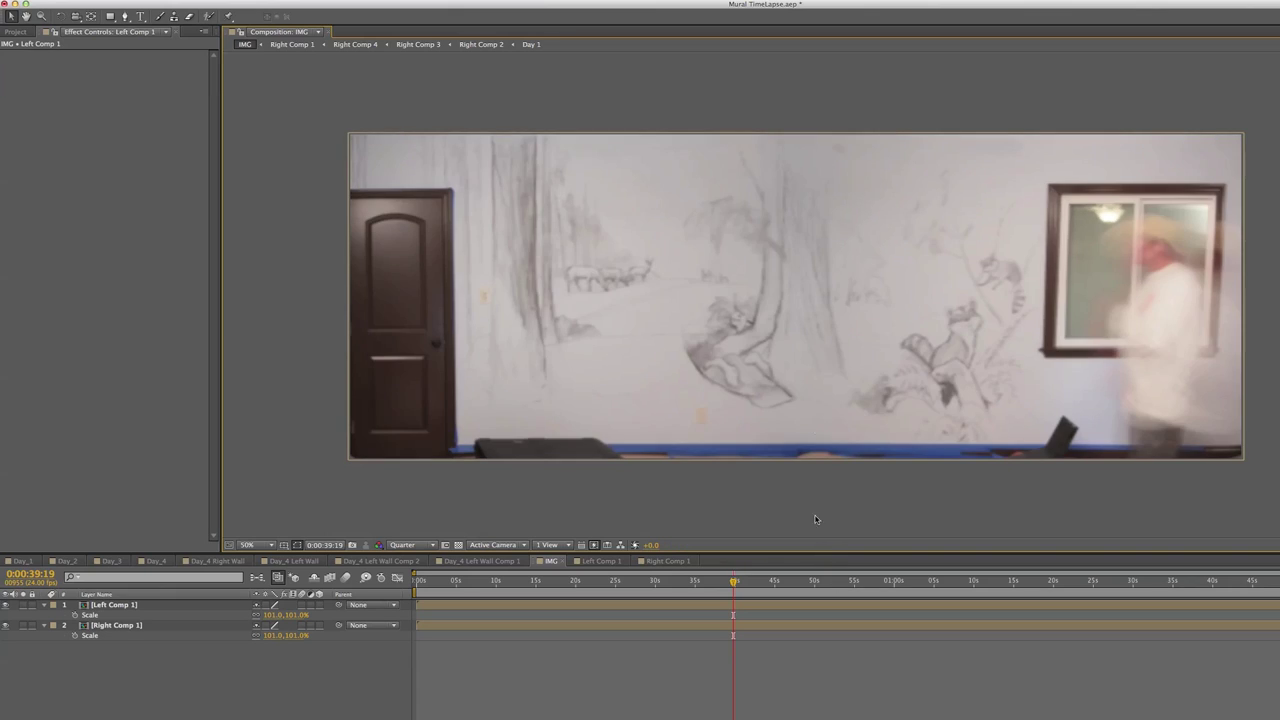
left_click(828, 583)
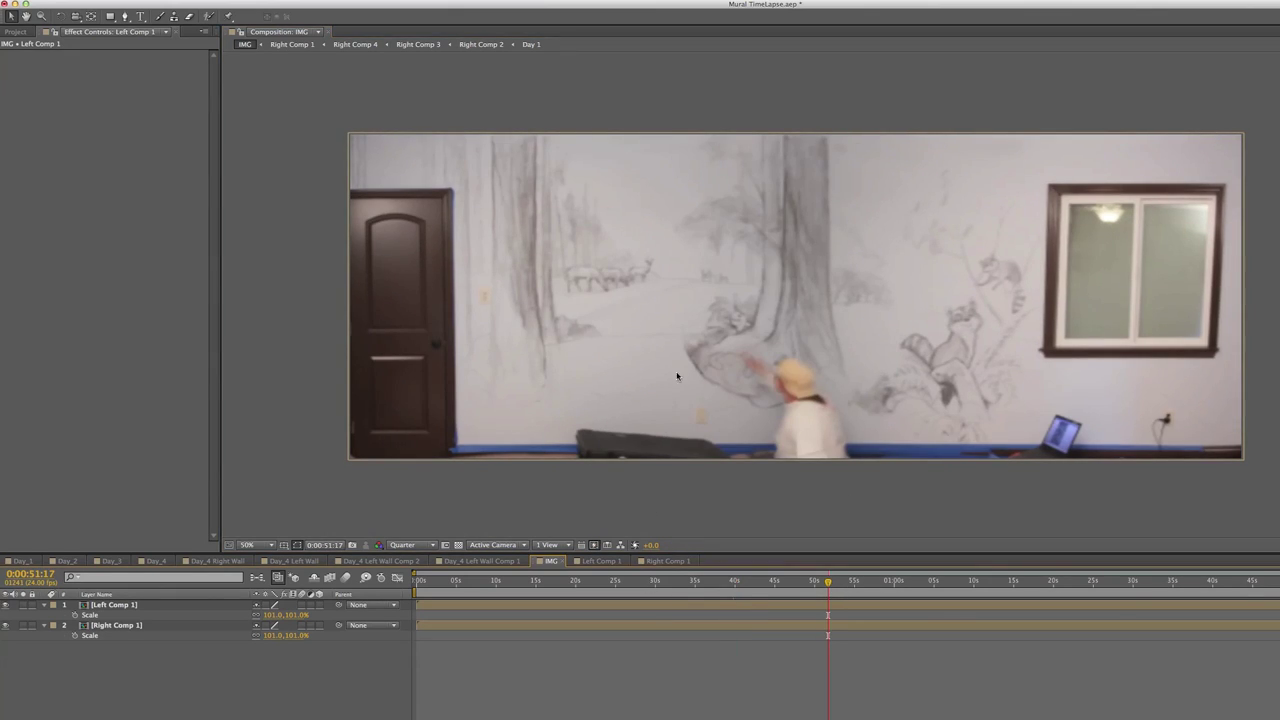
left_click(408, 545)
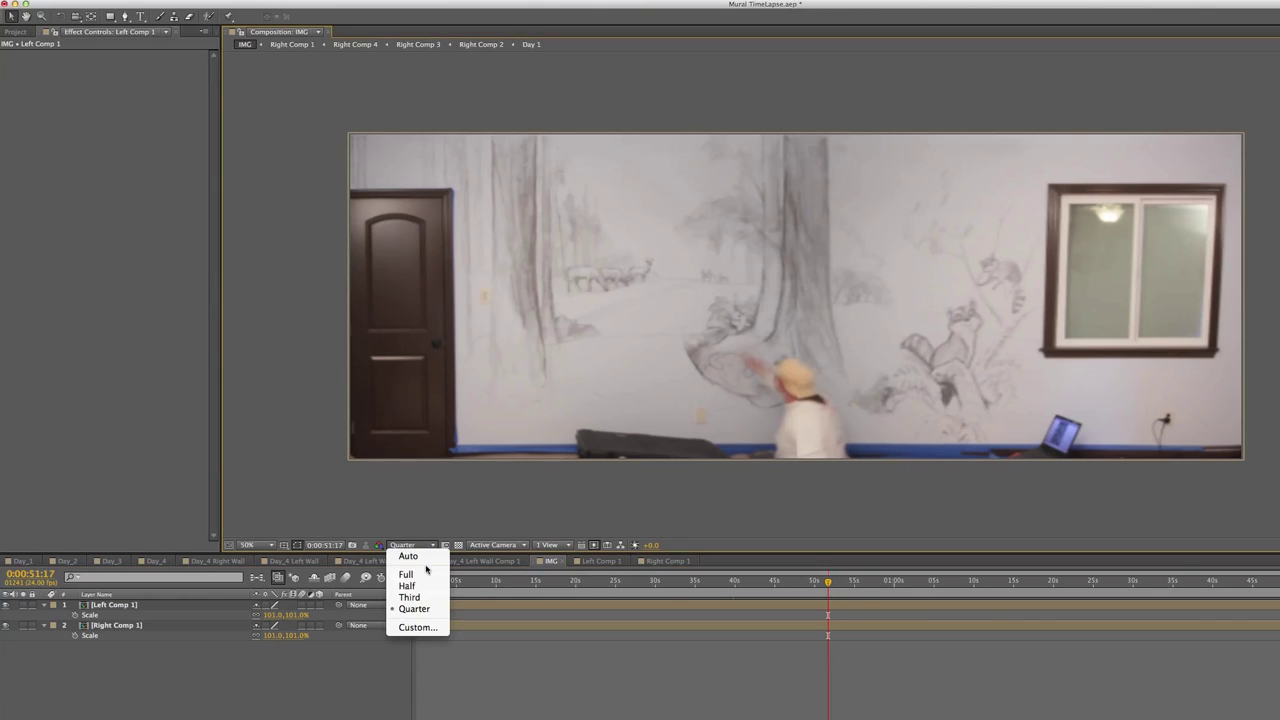
left_click(426, 575)
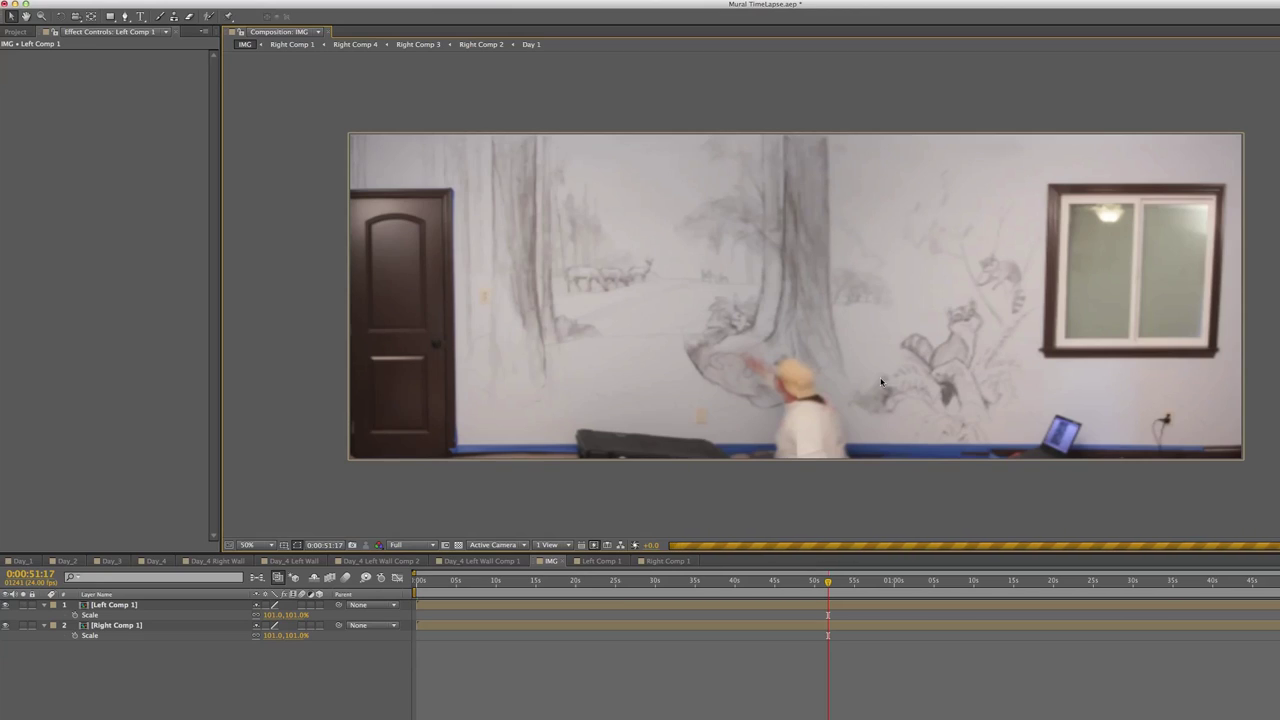
key("slash")
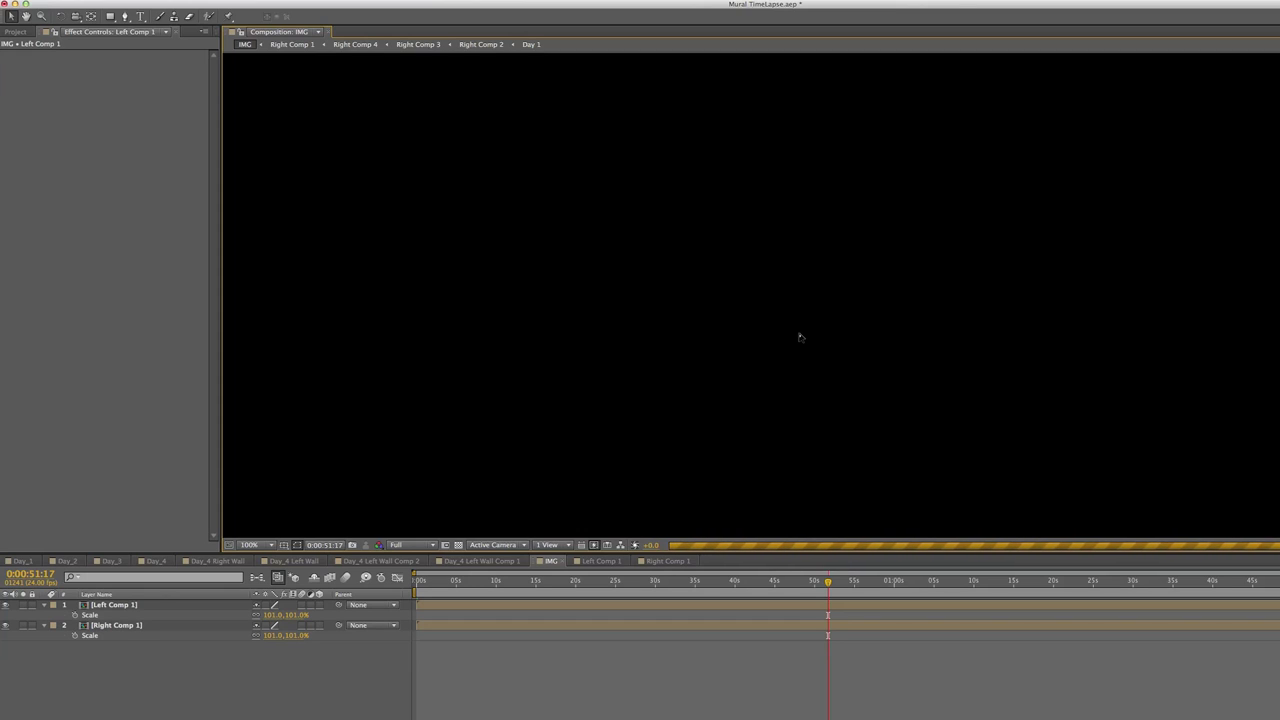
key("grave")
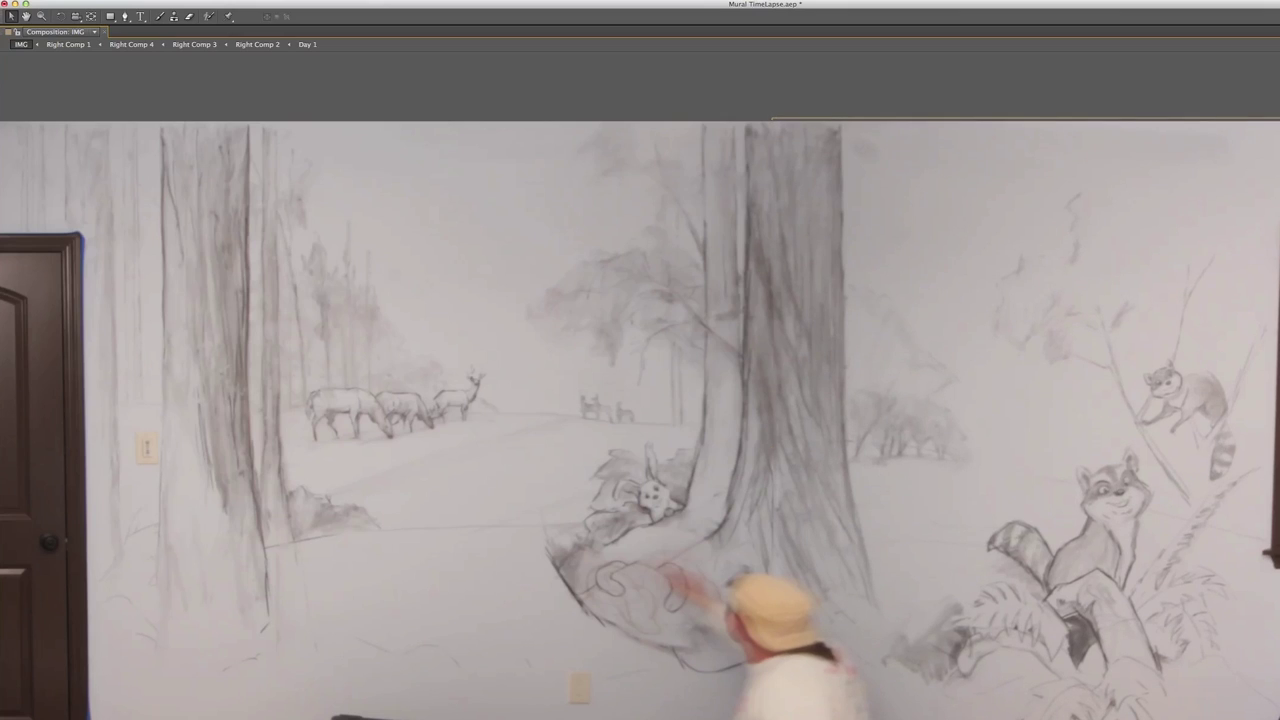
scroll(762, 644, "down", 2)
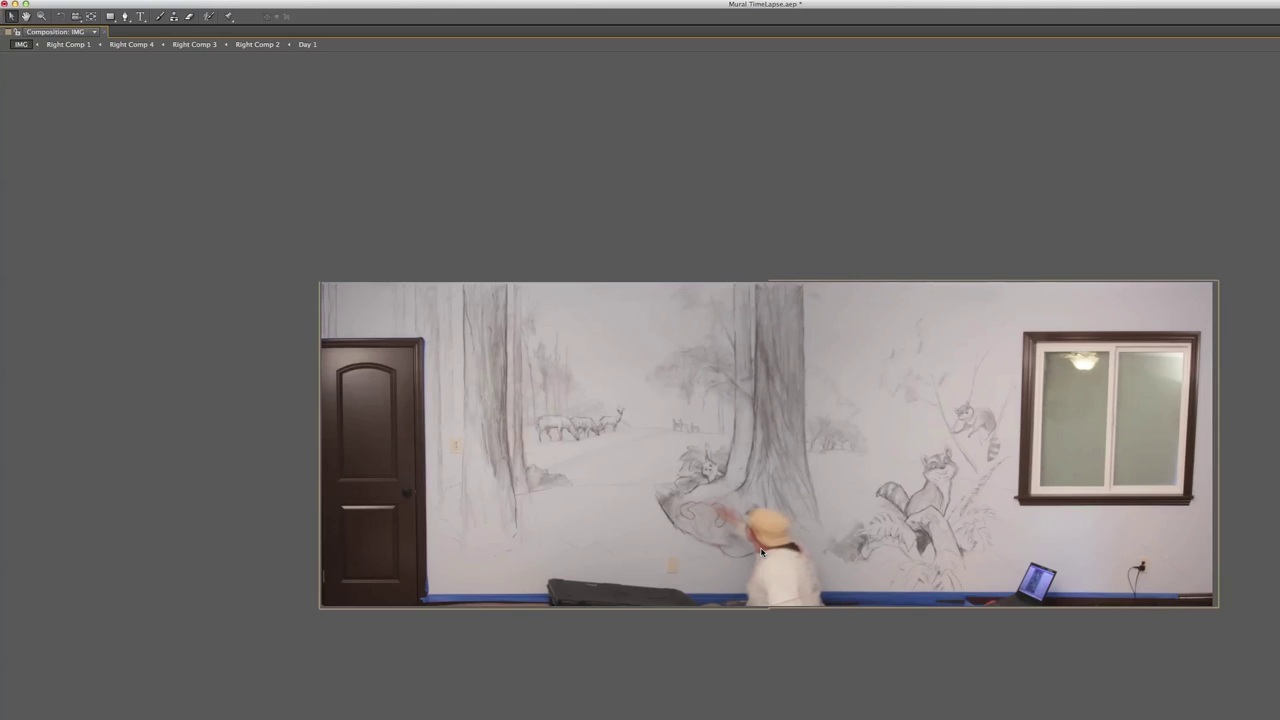
key("grave")
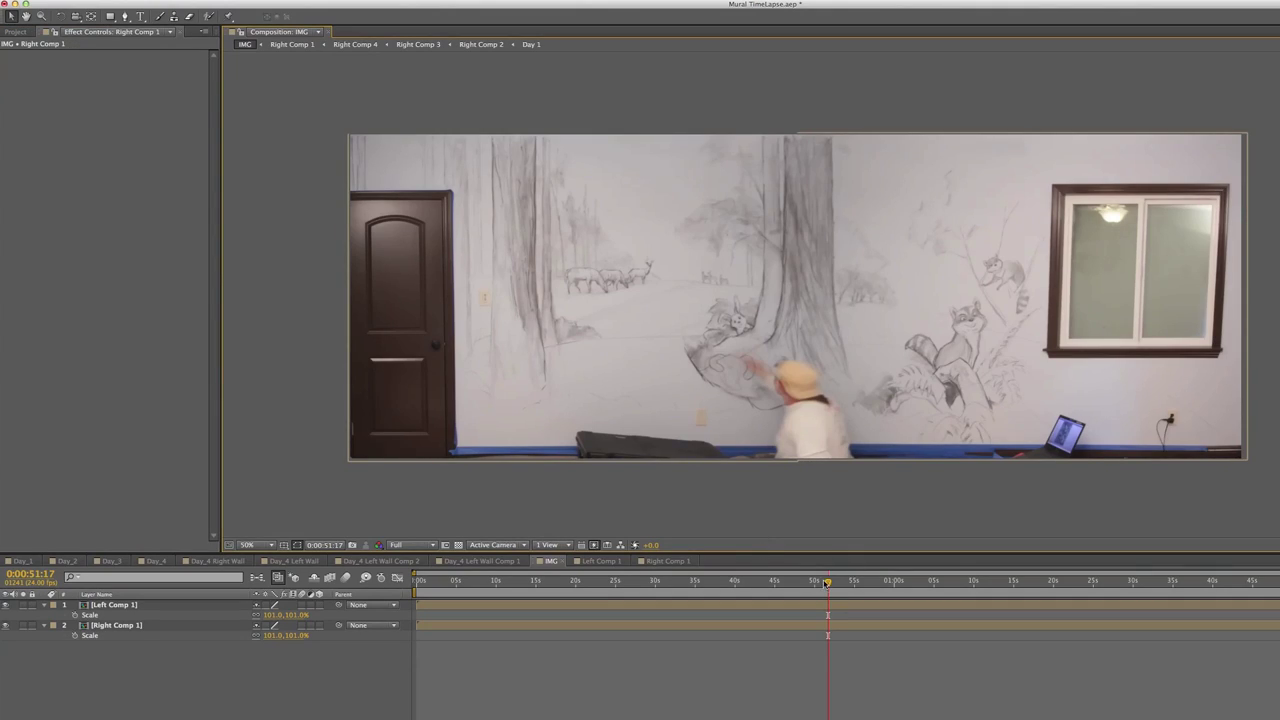